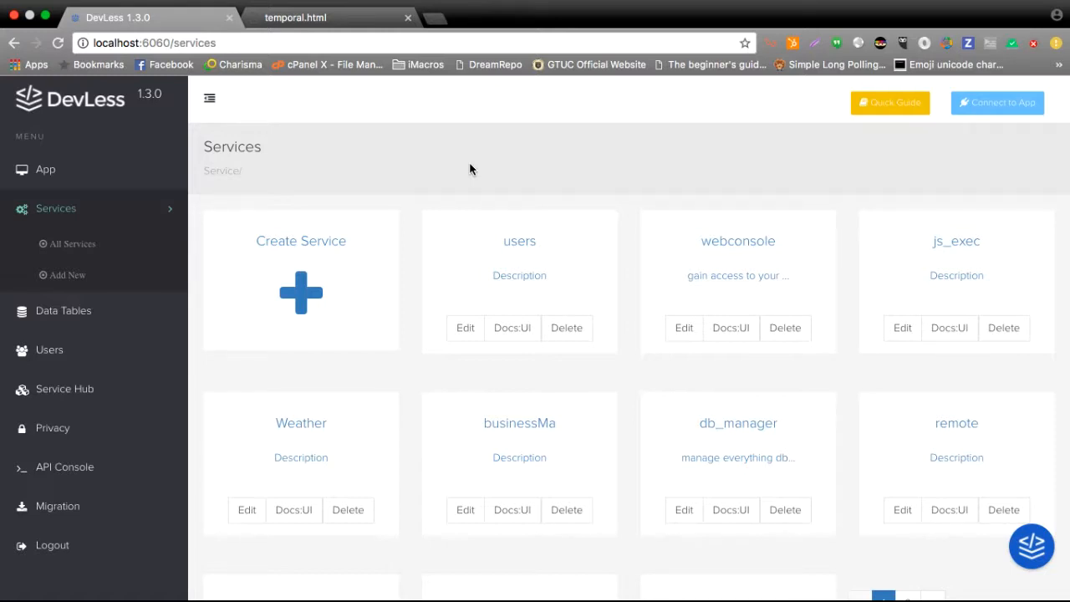
Create a new service named commerce, leaving its description and database settings at their defaults.
{"action": "left_click", "coordinate": [335, 291]}
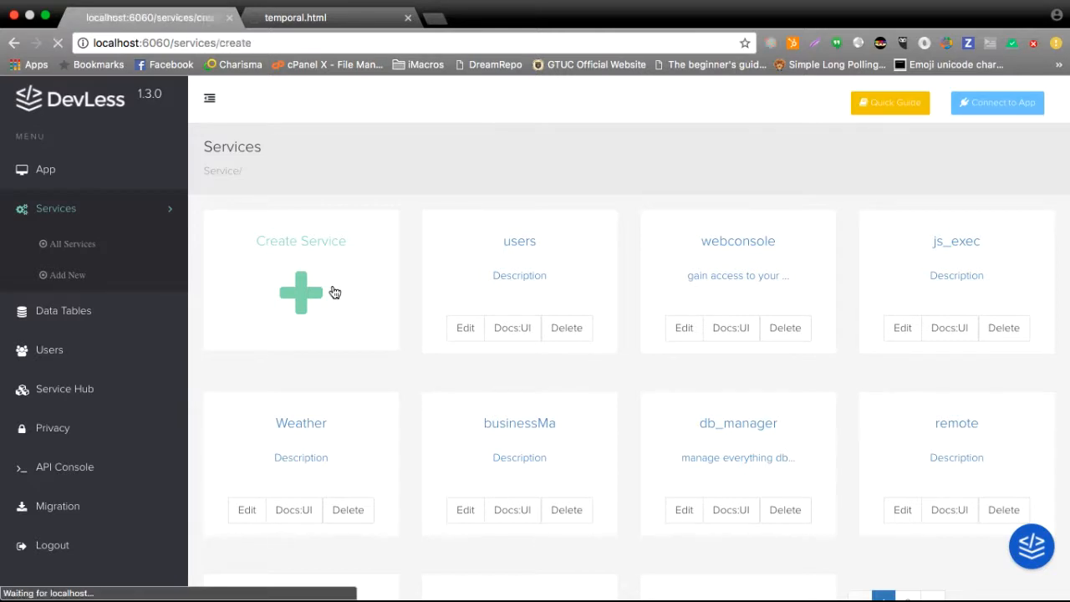
{"action": "left_click", "coordinate": [530, 278]}
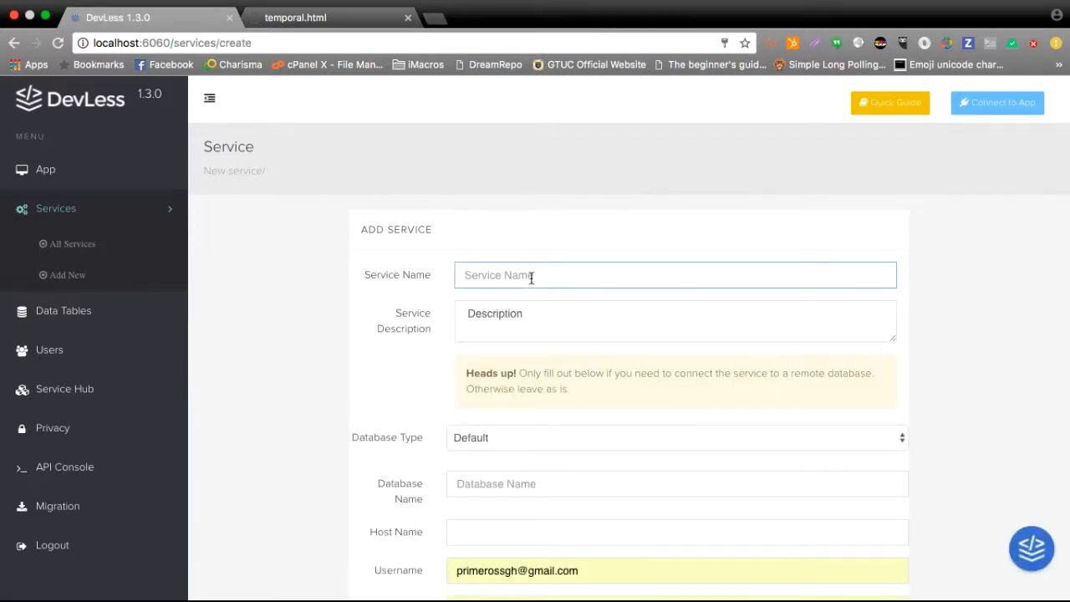
{"action": "type", "text": "commerce"}
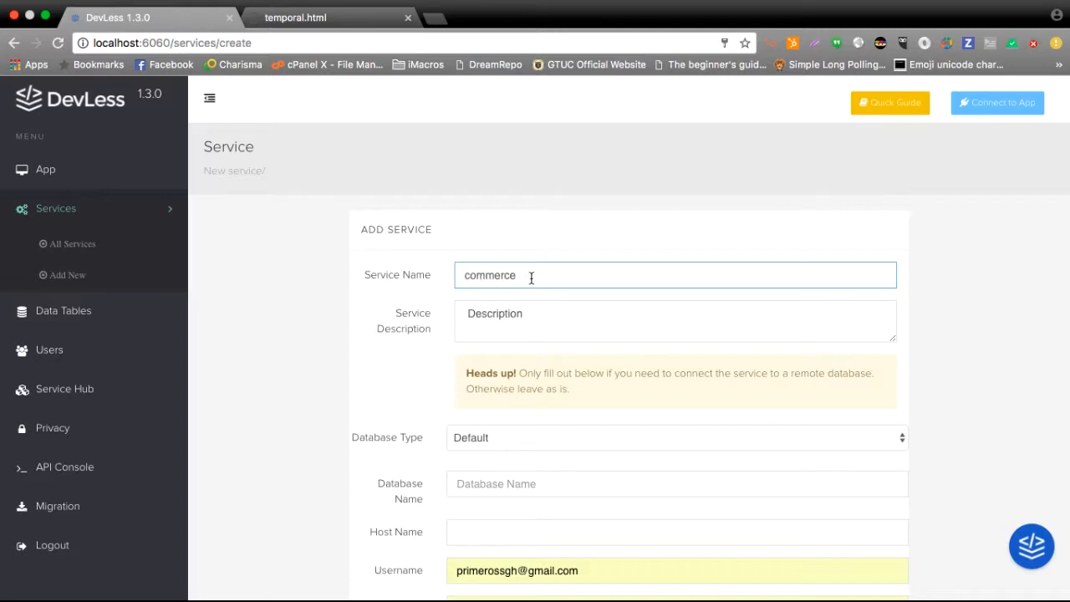
{"action": "scroll", "coordinate": [531, 280], "scroll_direction": "down", "scroll_amount": 5}
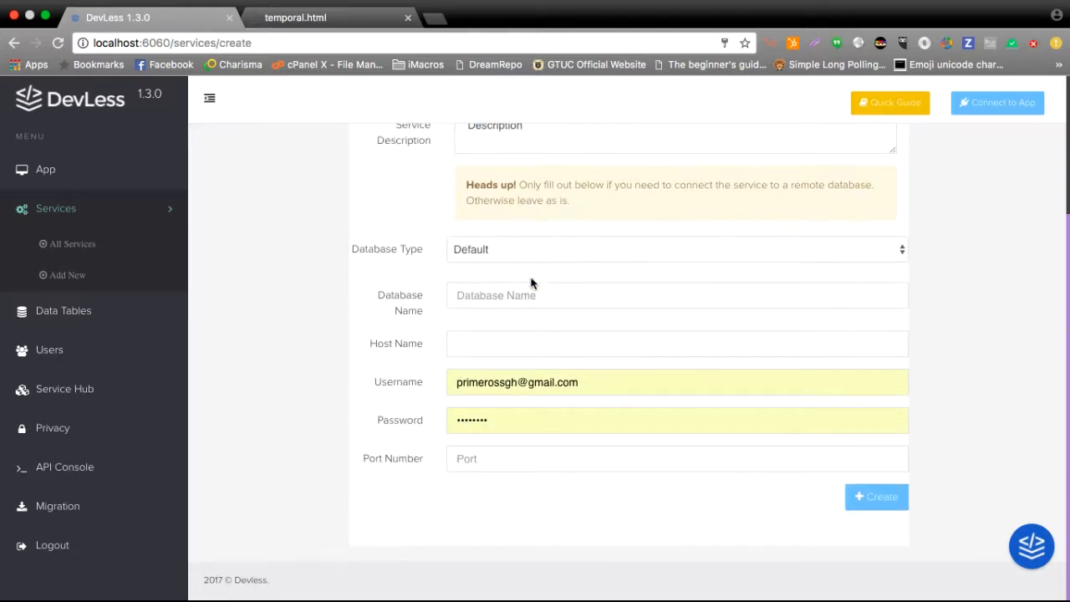
{"action": "scroll", "coordinate": [531, 282], "scroll_direction": "up", "scroll_amount": 5}
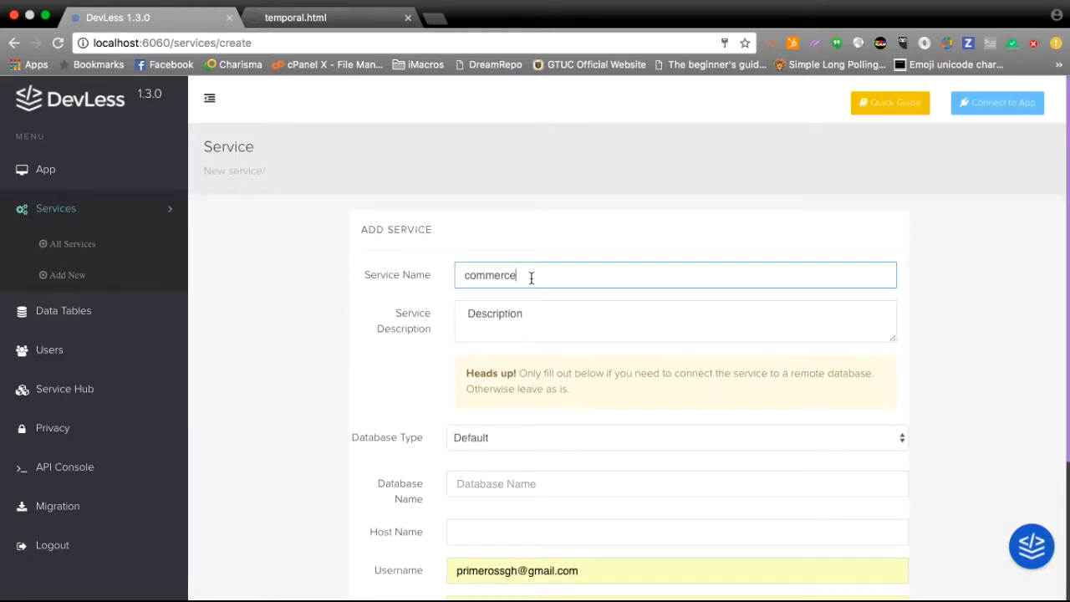
{"action": "scroll", "coordinate": [530, 278], "scroll_direction": "down", "scroll_amount": 2}
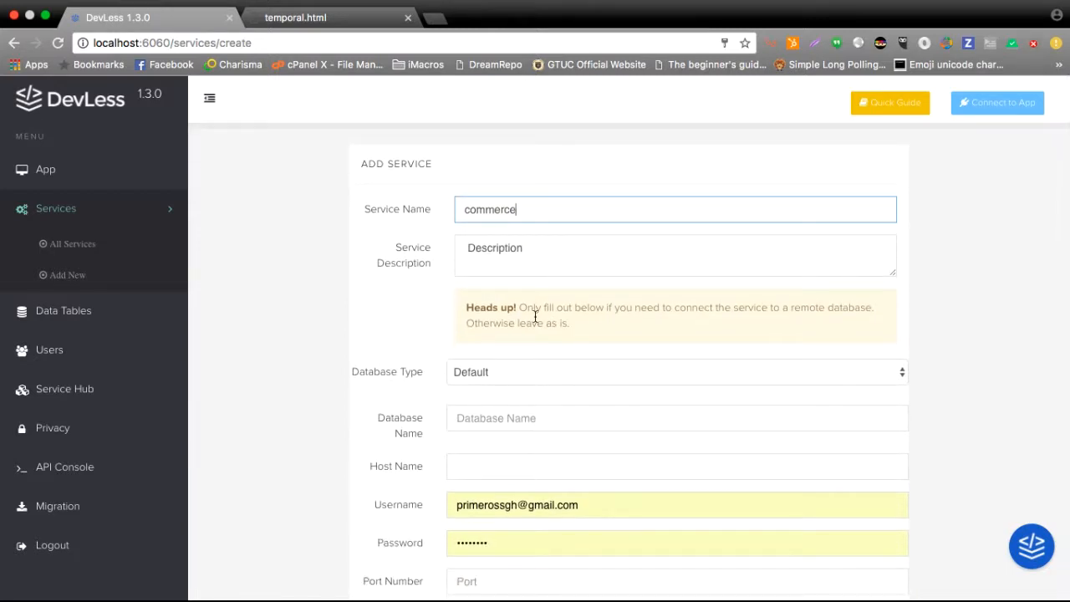
{"action": "key", "text": "Return"}
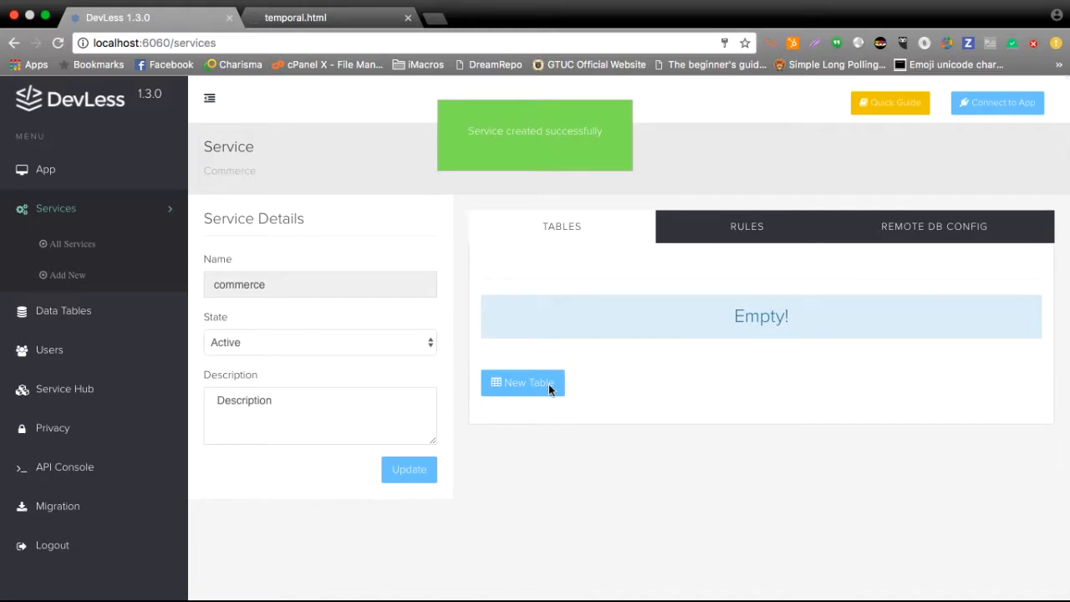
Start a new table named category in the commerce service and name its first field name.
{"action": "left_click", "coordinate": [549, 384]}
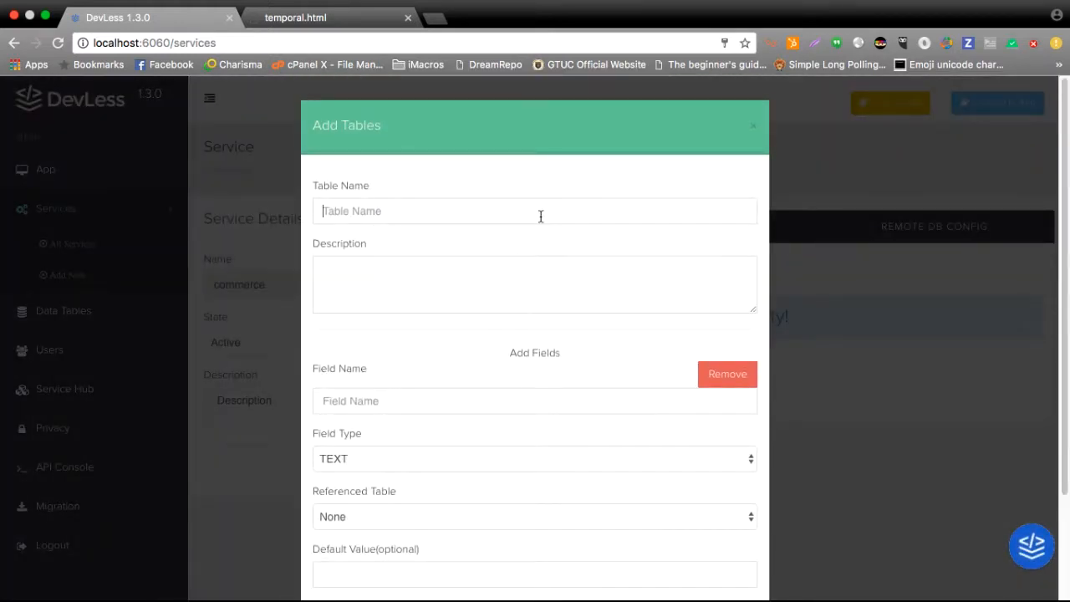
{"action": "left_click", "coordinate": [540, 217]}
{"action": "type", "text": "cateo"}
{"action": "key", "text": "BackSpace"}
{"action": "type", "text": "gory"}
{"action": "scroll", "coordinate": [414, 398], "scroll_direction": "down", "scroll_amount": 2}
{"action": "left_click", "coordinate": [469, 320]}
{"action": "type", "text": "name"}
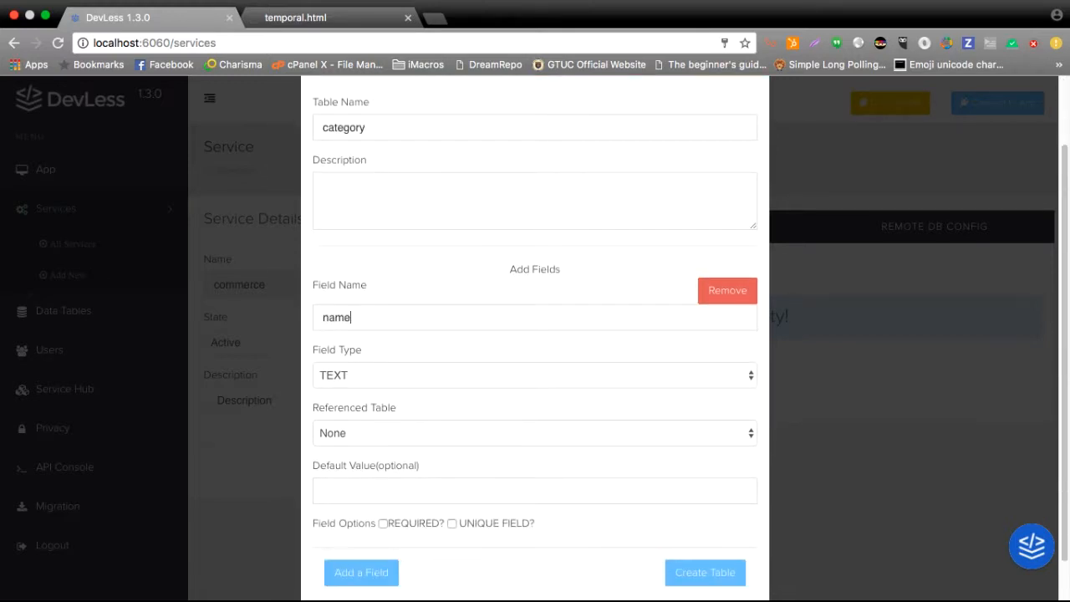
Add a second TEXT field named desc to the category table and create the table.
{"action": "scroll", "coordinate": [431, 378], "scroll_direction": "down", "scroll_amount": 1}
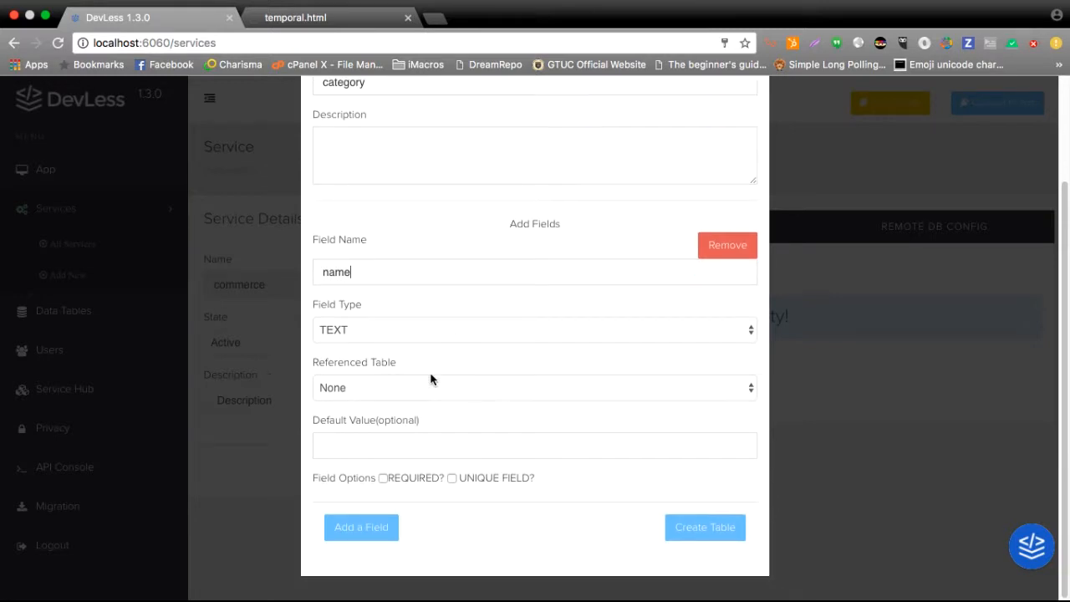
{"action": "left_click", "coordinate": [373, 525]}
{"action": "scroll", "coordinate": [373, 523], "scroll_direction": "down", "scroll_amount": 3}
{"action": "left_click", "coordinate": [442, 431]}
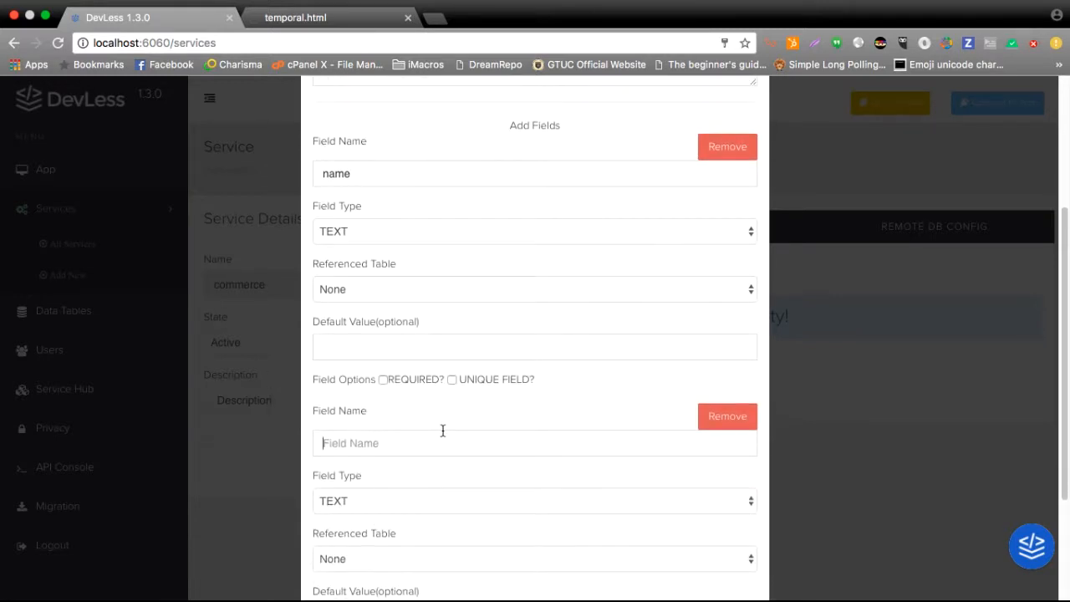
{"action": "type", "text": "desc"}
{"action": "scroll", "coordinate": [443, 431], "scroll_direction": "down", "scroll_amount": 3}
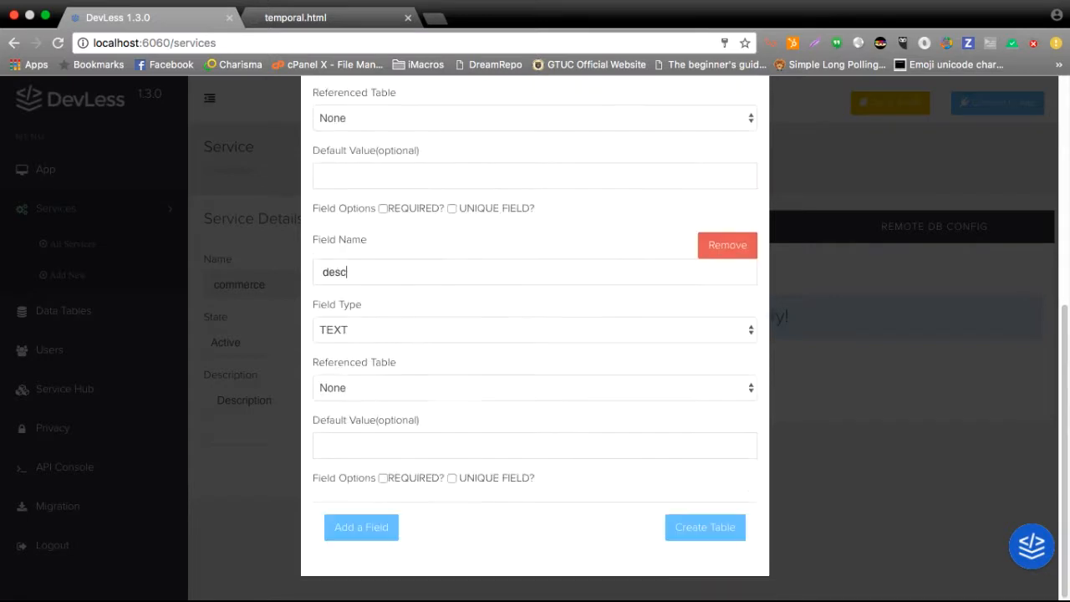
{"action": "left_click", "coordinate": [682, 527]}
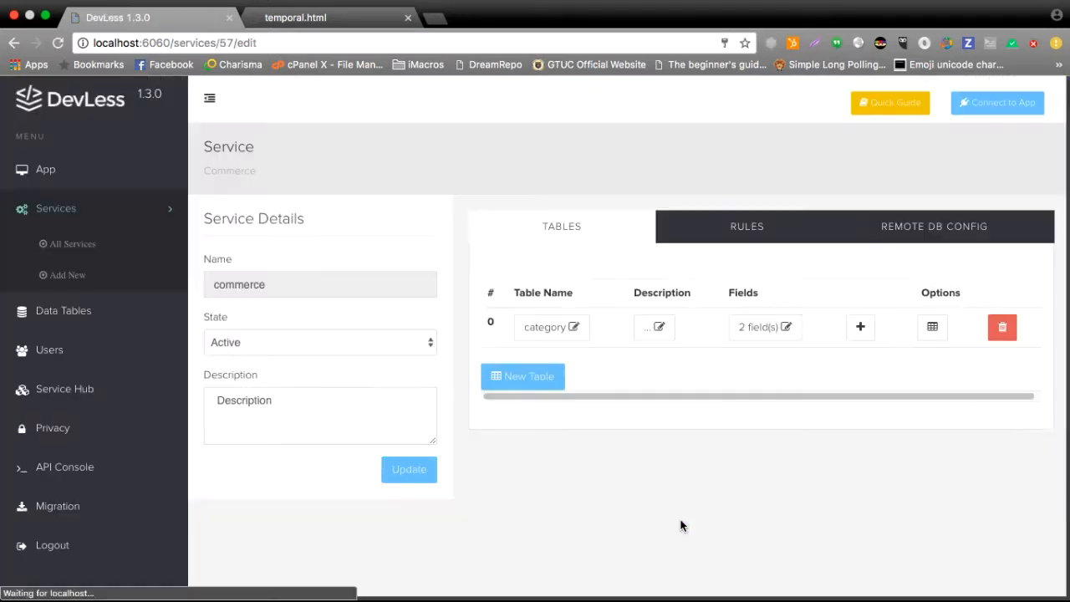
Start another new table named product and name its first field name.
{"action": "left_click", "coordinate": [500, 371]}
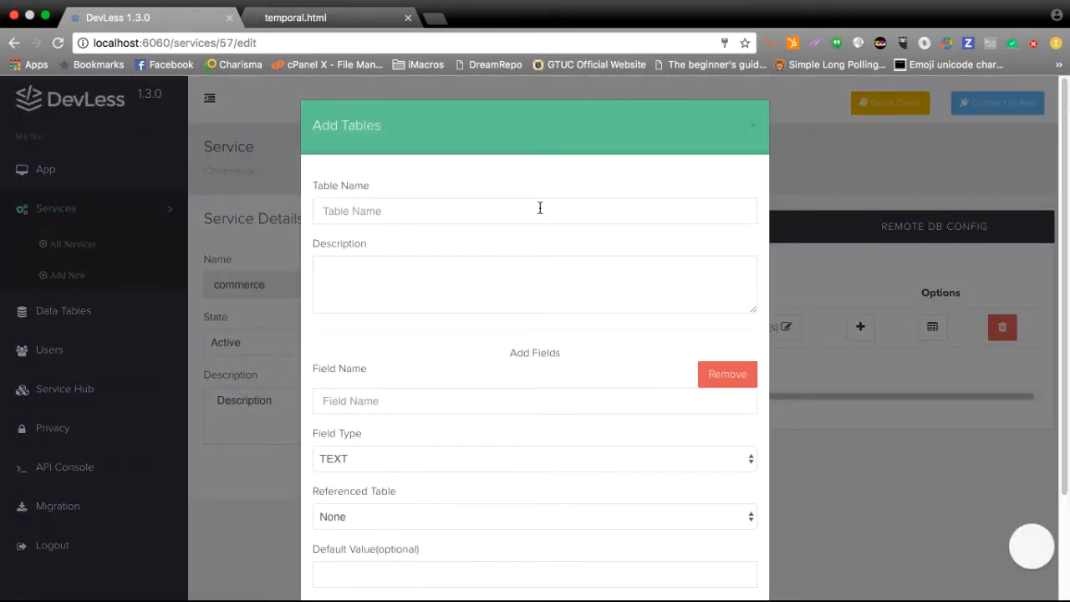
{"action": "left_click", "coordinate": [539, 210]}
{"action": "type", "text": "productr"}
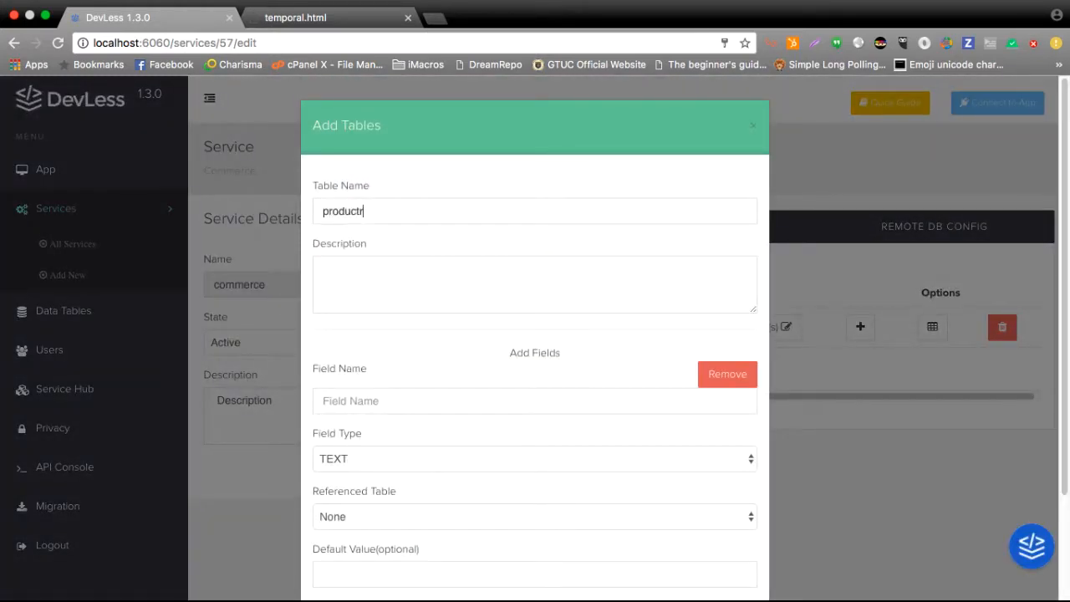
{"action": "key", "text": "BackSpace"}
{"action": "scroll", "coordinate": [447, 270], "scroll_direction": "down", "scroll_amount": 3}
{"action": "left_click", "coordinate": [436, 280]}
{"action": "type", "text": "name"}
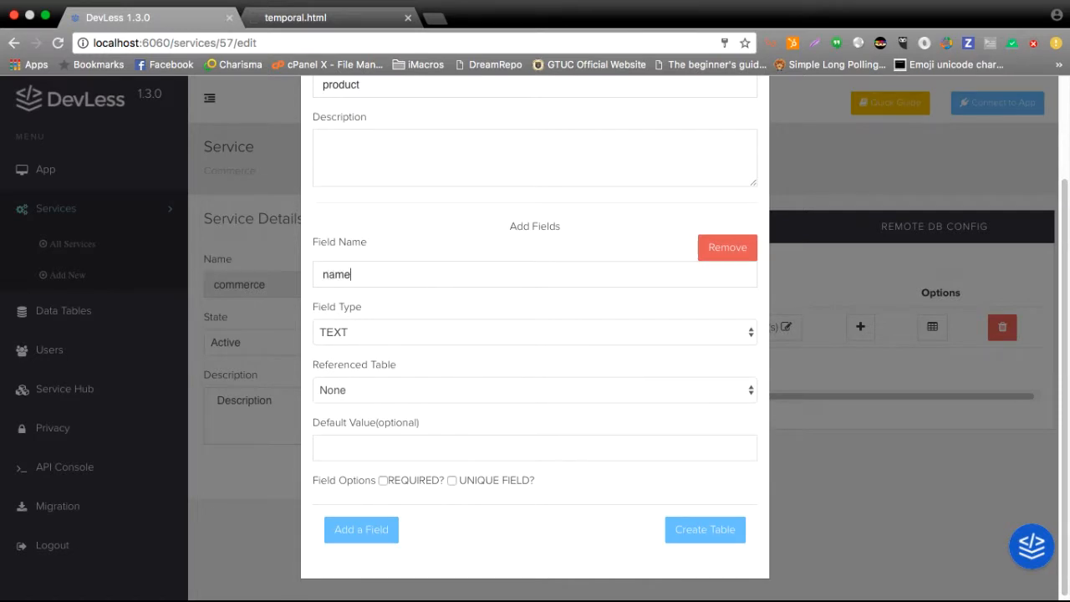
Add a field named desc to the product table with the field type TEXTAREA.
{"action": "scroll", "coordinate": [377, 329], "scroll_direction": "down", "scroll_amount": 1}
{"action": "left_click", "coordinate": [349, 537]}
{"action": "scroll", "coordinate": [360, 502], "scroll_direction": "down", "scroll_amount": 2}
{"action": "left_click", "coordinate": [463, 396]}
{"action": "type", "text": "desc"}
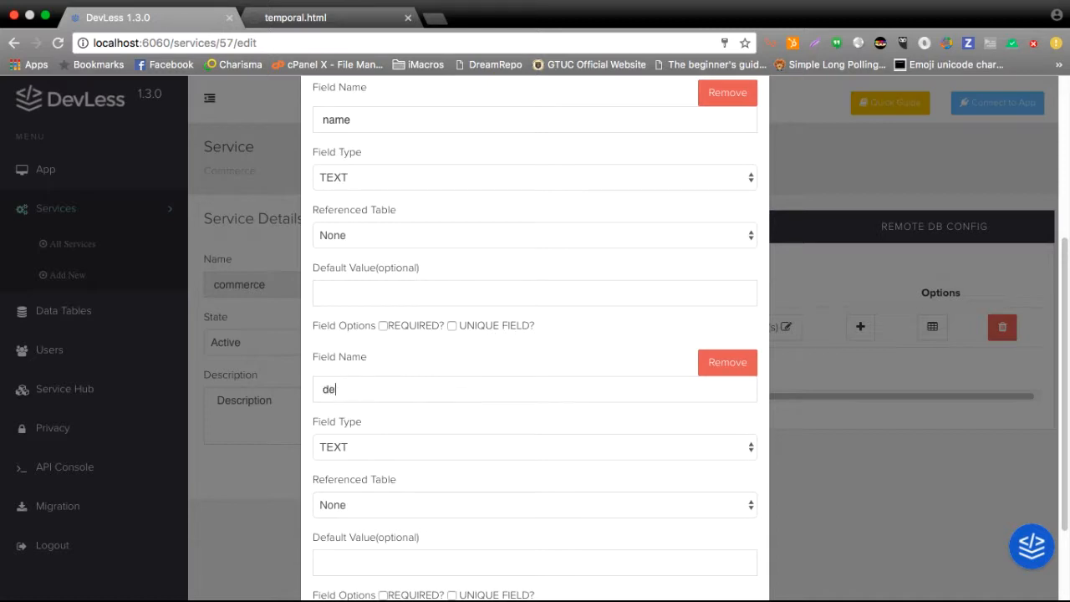
{"action": "scroll", "coordinate": [343, 376], "scroll_direction": "down", "scroll_amount": 2}
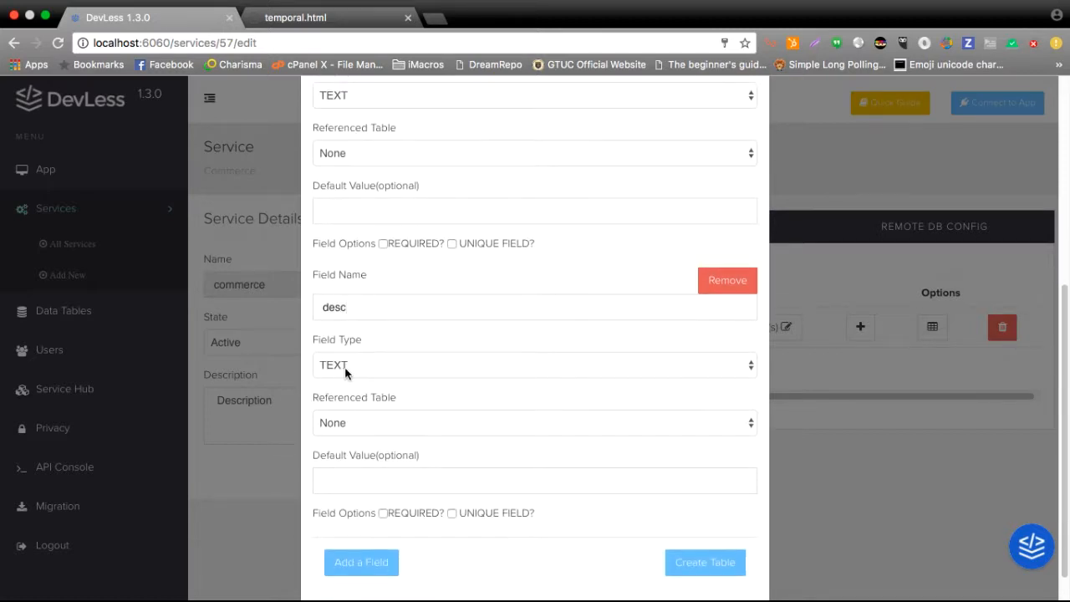
{"action": "left_click", "coordinate": [345, 373]}
{"action": "left_click", "coordinate": [354, 381]}
Add a field named price to the product table with the field type DECIMALS.
{"action": "scroll", "coordinate": [354, 387], "scroll_direction": "down", "scroll_amount": 1}
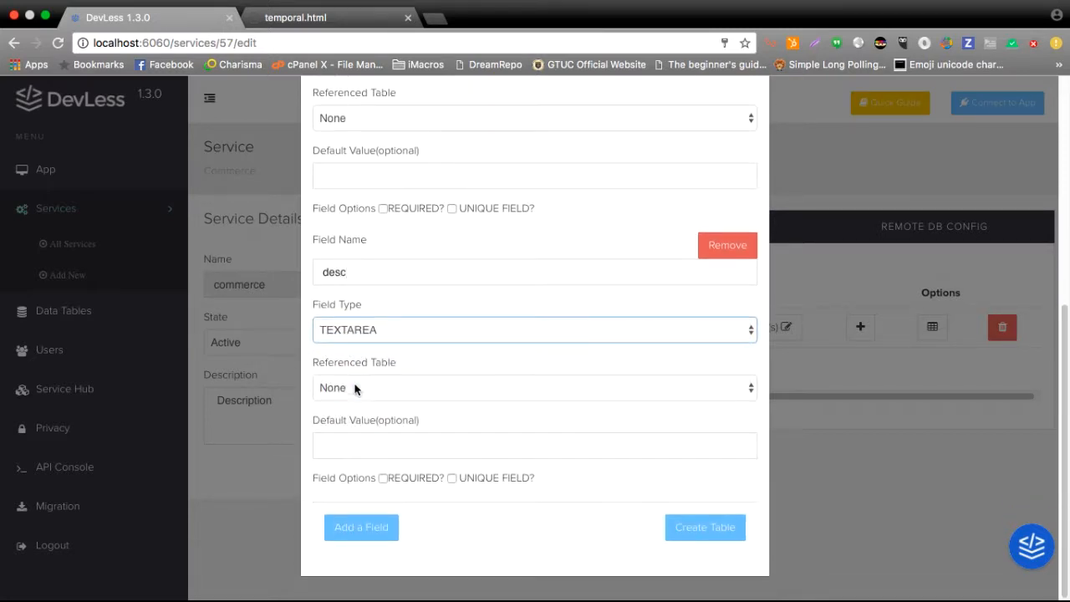
{"action": "left_click", "coordinate": [355, 520]}
{"action": "scroll", "coordinate": [357, 522], "scroll_direction": "down", "scroll_amount": 2}
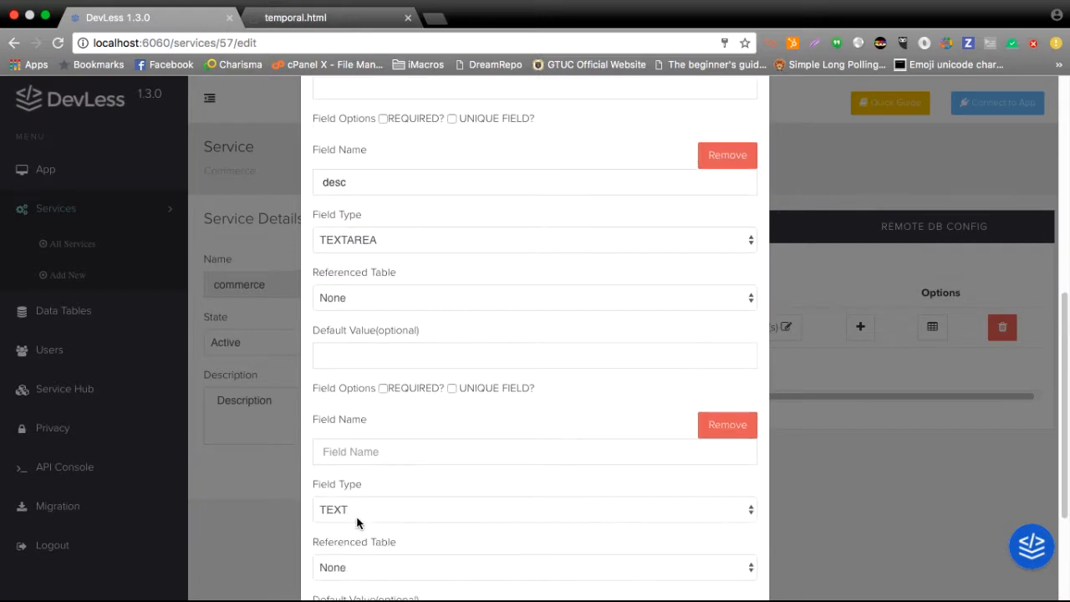
{"action": "left_click", "coordinate": [436, 451]}
{"action": "type", "text": "price"}
{"action": "left_click", "coordinate": [394, 512]}
{"action": "left_click", "coordinate": [397, 552]}
Add a field named quantity to the product table with the field type INTEGER.
{"action": "scroll", "coordinate": [396, 558], "scroll_direction": "down", "scroll_amount": 3}
{"action": "left_click", "coordinate": [378, 521]}
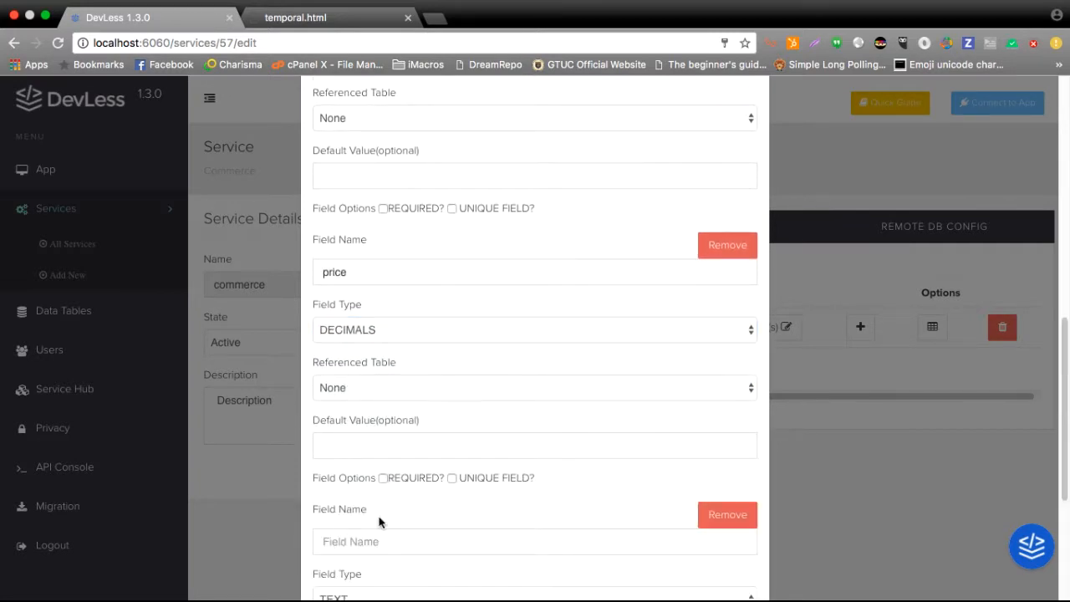
{"action": "scroll", "coordinate": [377, 518], "scroll_direction": "down", "scroll_amount": 6}
{"action": "left_click", "coordinate": [419, 280]}
{"action": "type", "text": "quantity"}
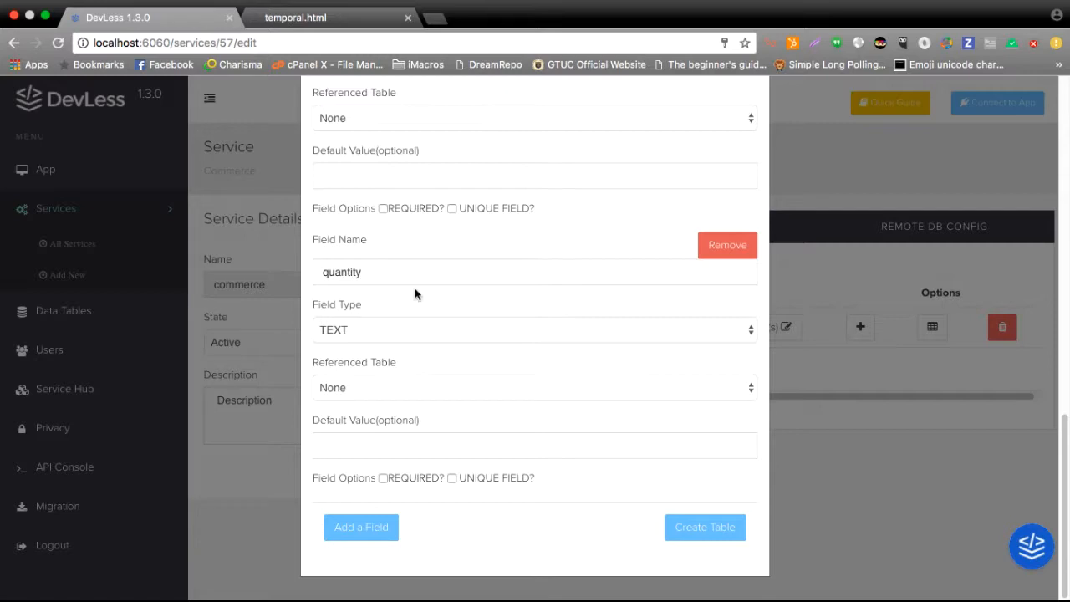
{"action": "left_click", "coordinate": [414, 339]}
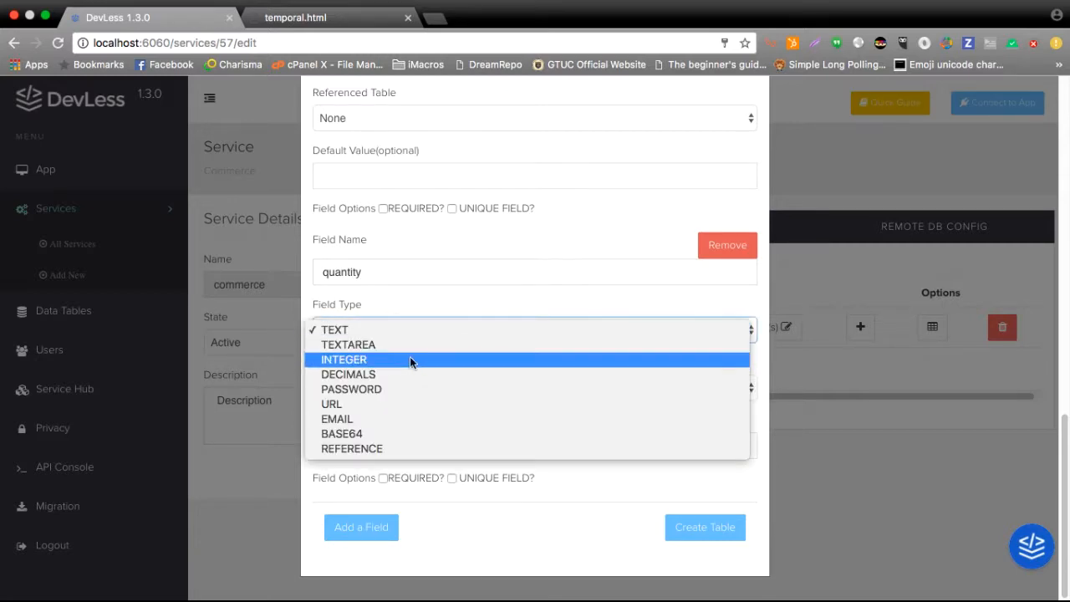
{"action": "left_click", "coordinate": [409, 359]}
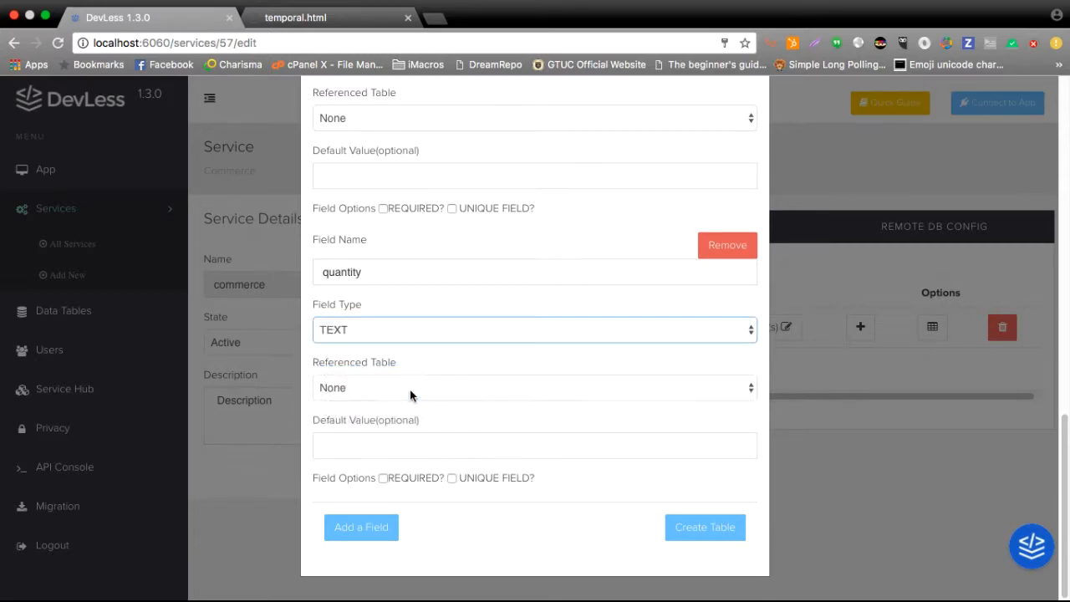
Add a field named category to the product table as a REFERENCE to the category table.
{"action": "left_click", "coordinate": [380, 527]}
{"action": "scroll", "coordinate": [382, 523], "scroll_direction": "down", "scroll_amount": 3}
{"action": "left_click", "coordinate": [434, 436]}
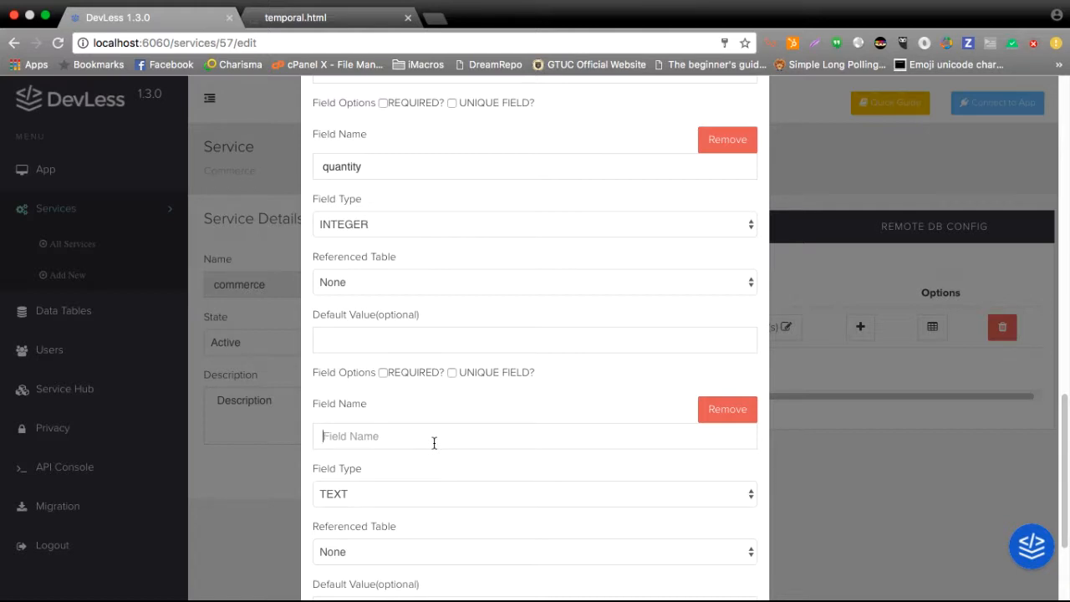
{"action": "type", "text": "category"}
{"action": "left_click", "coordinate": [418, 500]}
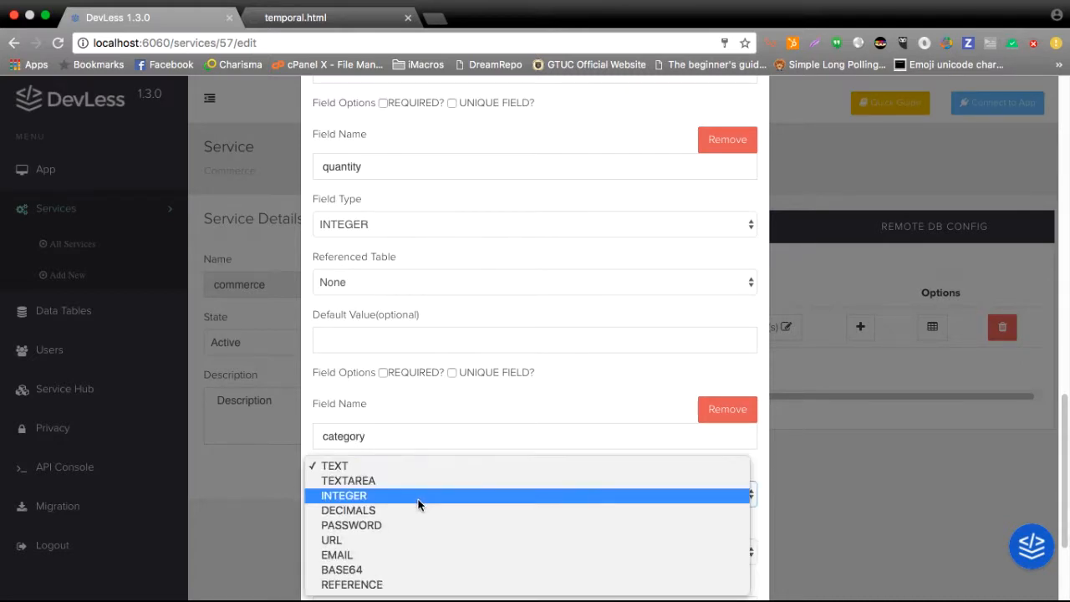
{"action": "left_click", "coordinate": [370, 584]}
{"action": "scroll", "coordinate": [513, 370], "scroll_direction": "down", "scroll_amount": 2}
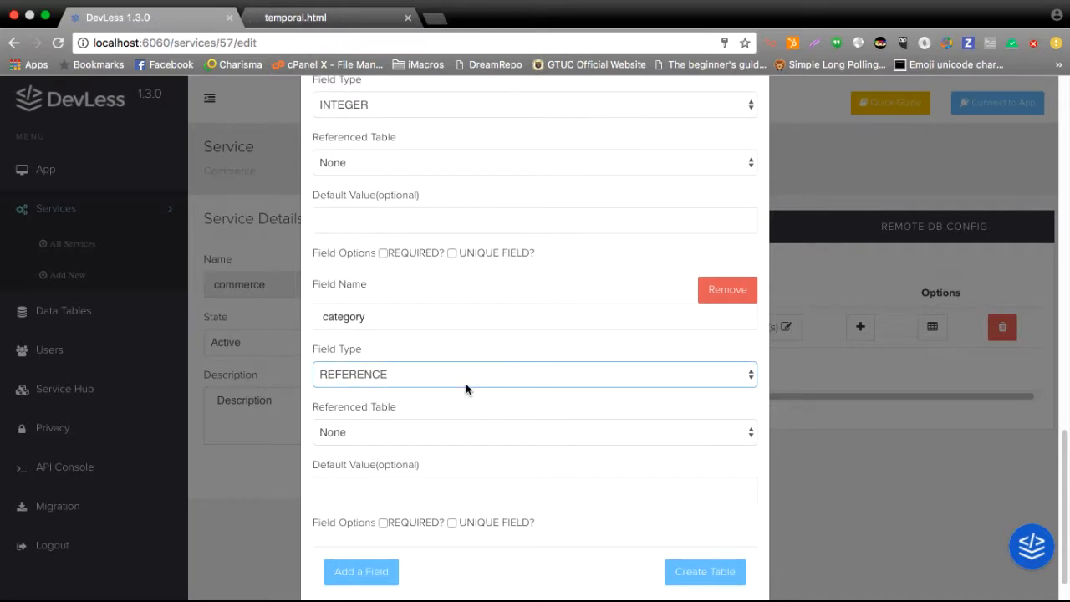
{"action": "left_click", "coordinate": [465, 383]}
{"action": "left_click", "coordinate": [441, 370]}
{"action": "left_click", "coordinate": [430, 430]}
{"action": "left_click", "coordinate": [426, 447]}
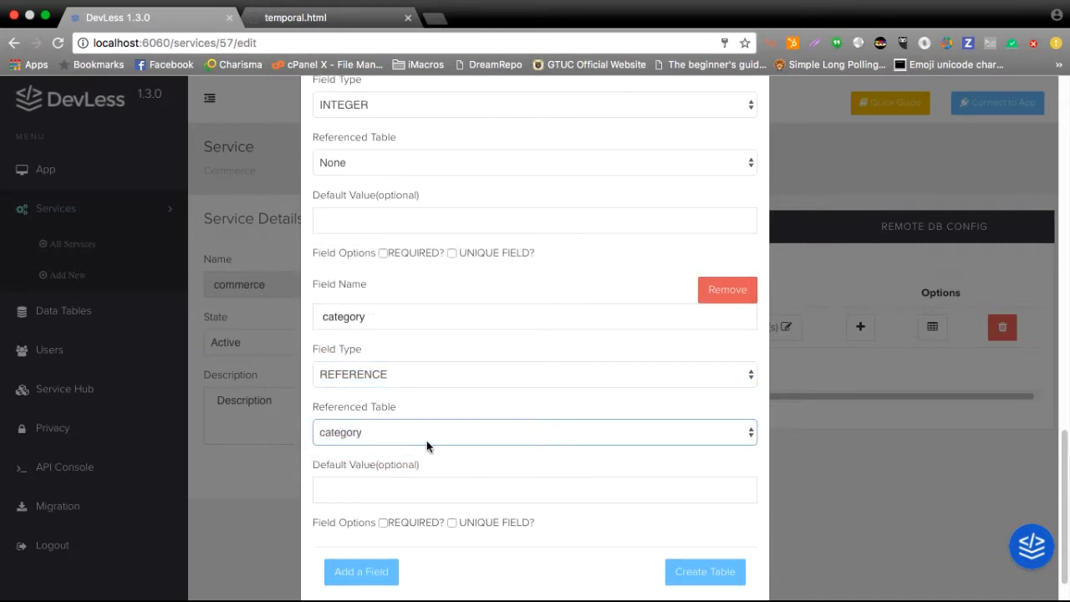
Add a field named users to the product table as a REFERENCE to the DevLess User table.
{"action": "scroll", "coordinate": [424, 448], "scroll_direction": "down", "scroll_amount": 2}
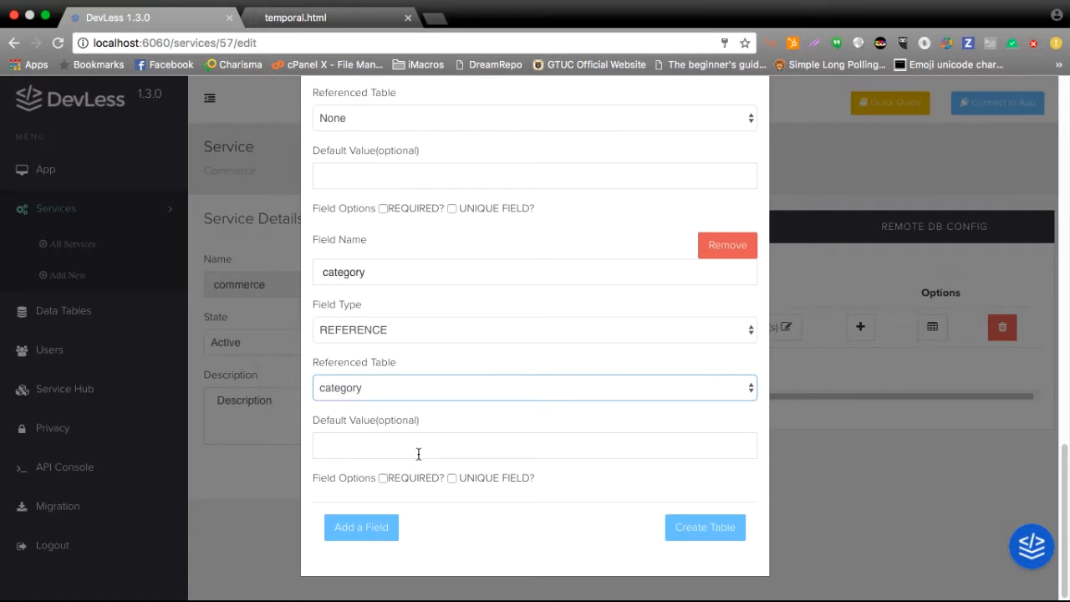
{"action": "left_click", "coordinate": [368, 525]}
{"action": "scroll", "coordinate": [394, 394], "scroll_direction": "down", "scroll_amount": 5}
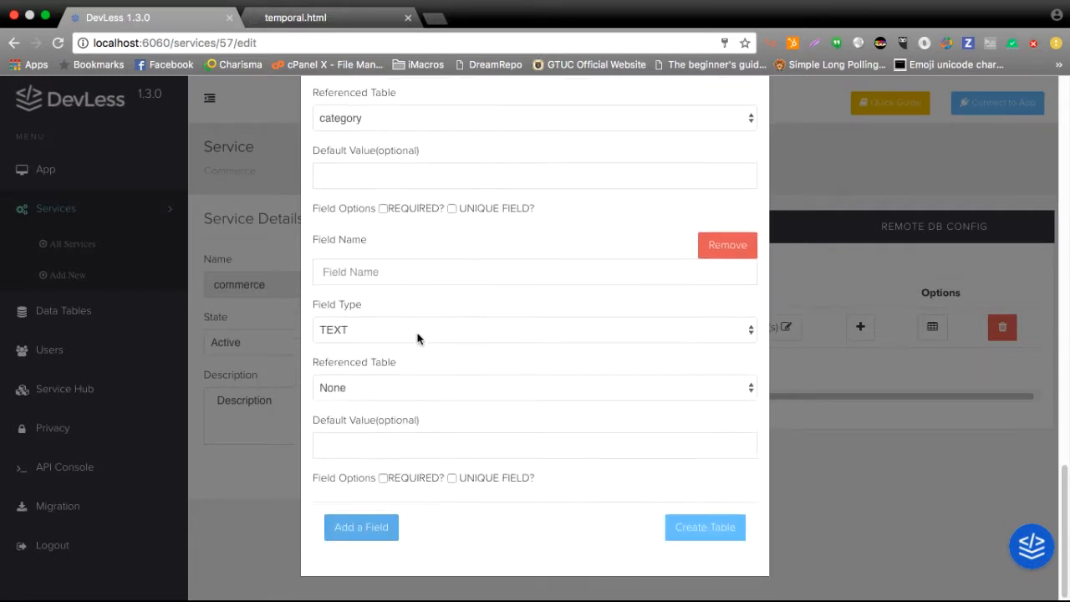
{"action": "left_click", "coordinate": [474, 279]}
{"action": "type", "text": "users"}
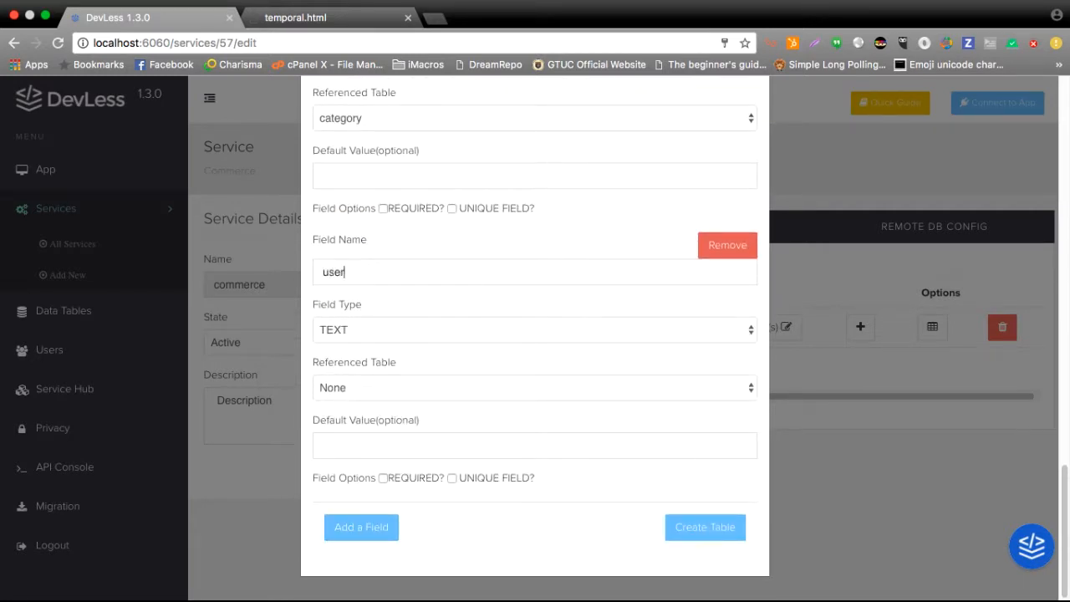
{"action": "left_click", "coordinate": [441, 333]}
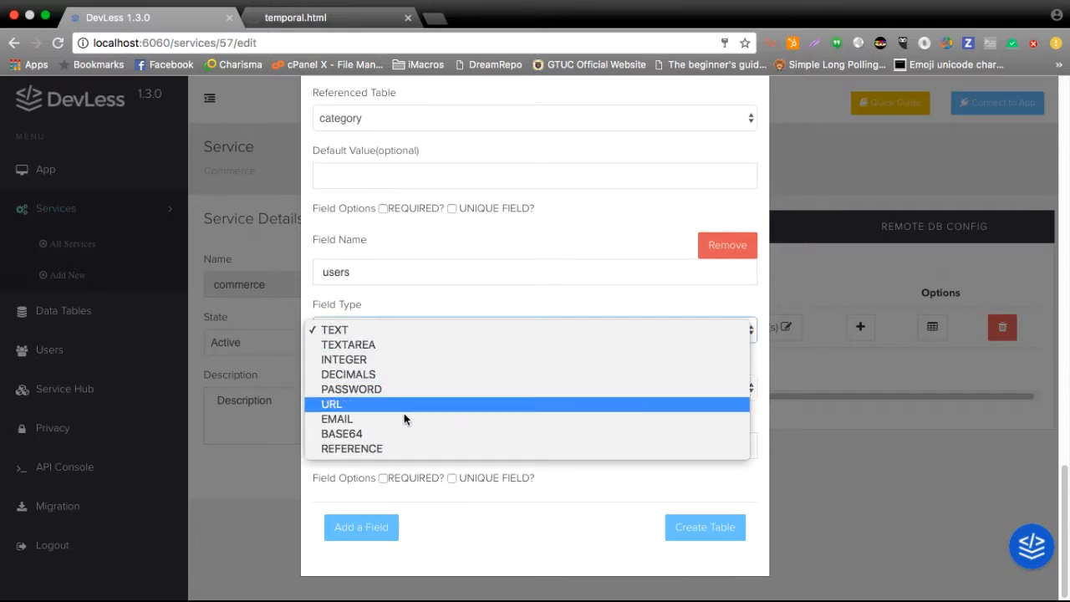
{"action": "left_click", "coordinate": [382, 451]}
{"action": "left_click", "coordinate": [425, 388]}
{"action": "left_click", "coordinate": [408, 419]}
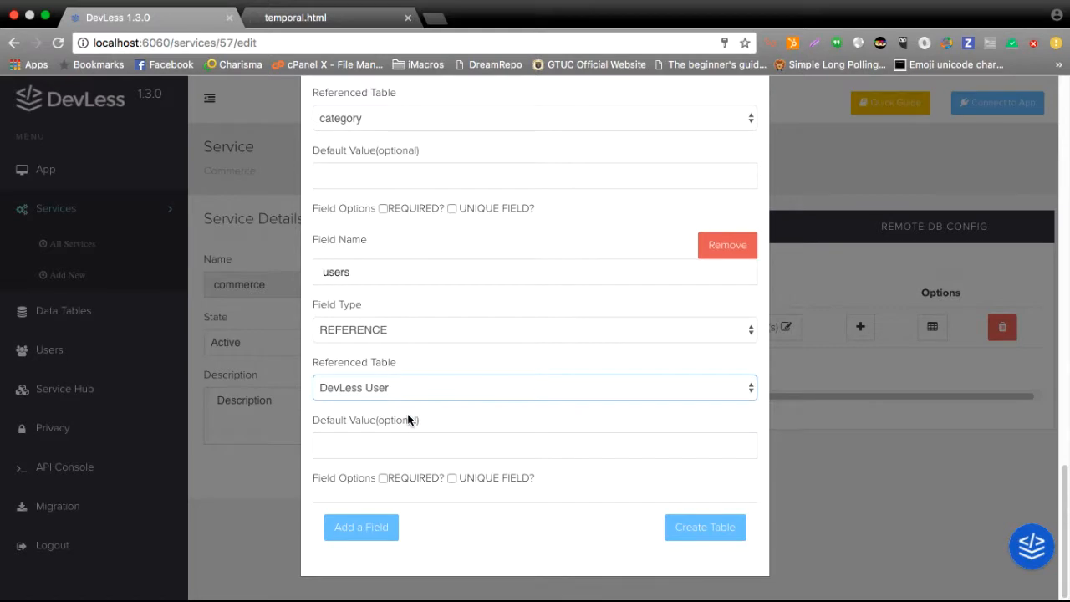
{"action": "scroll", "coordinate": [408, 420], "scroll_direction": "up", "scroll_amount": 4}
{"action": "scroll", "coordinate": [408, 420], "scroll_direction": "down", "scroll_amount": 2}
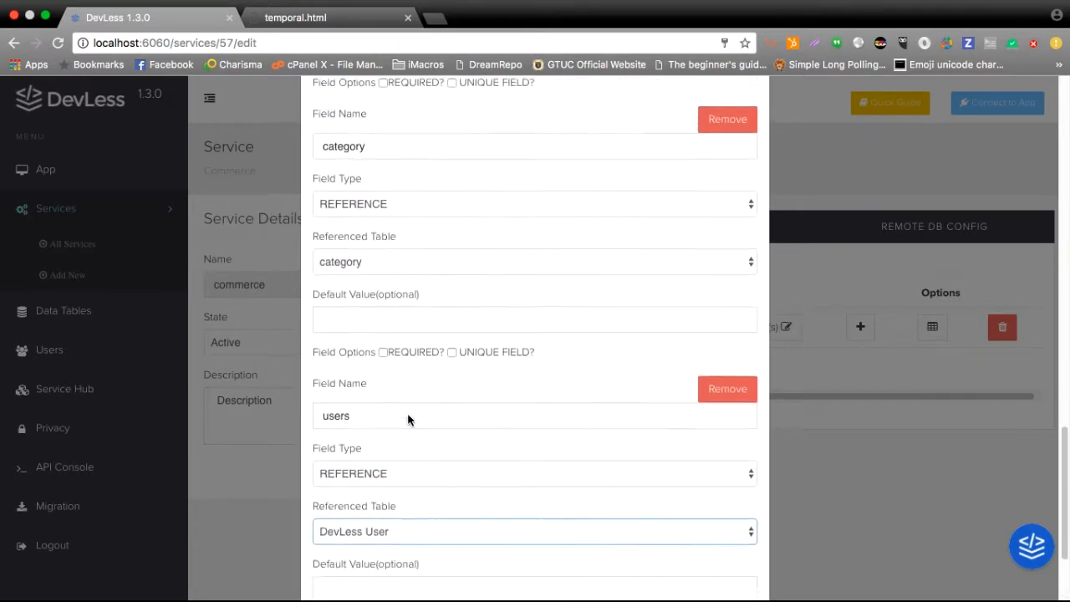
{"action": "scroll", "coordinate": [408, 420], "scroll_direction": "down", "scroll_amount": 2}
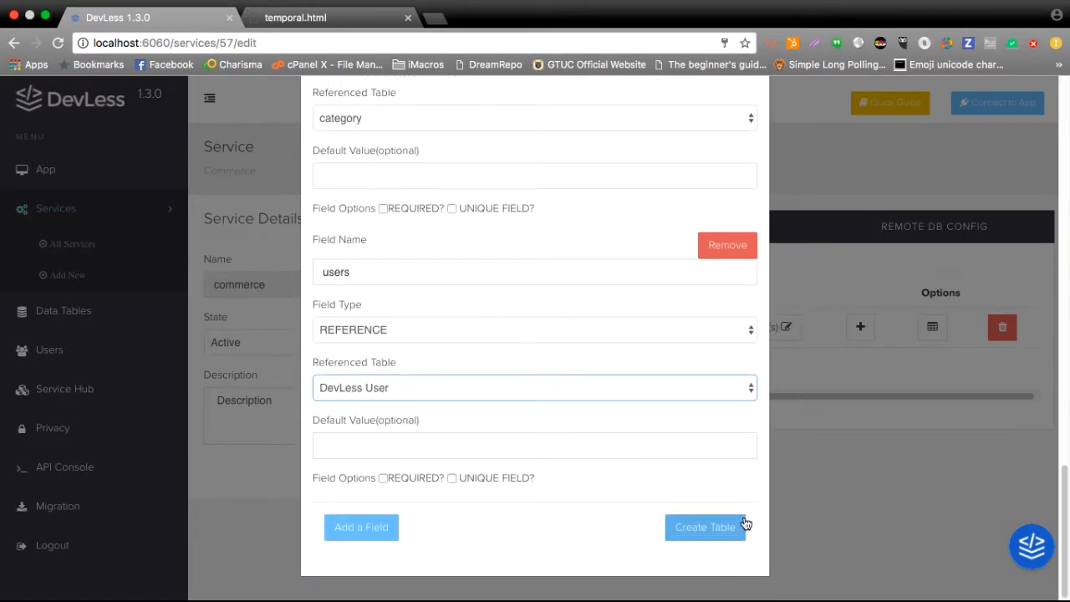
Create the product table with its defined fields, and display the commerce service's category table in the data tables.
{"action": "left_click", "coordinate": [743, 524]}
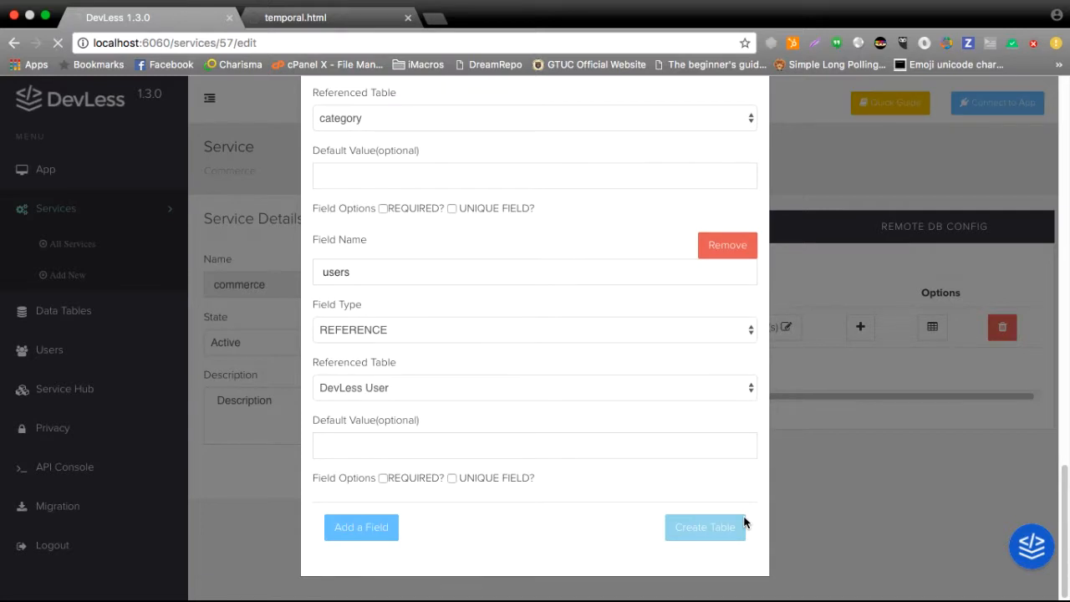
{"action": "left_click", "coordinate": [67, 315]}
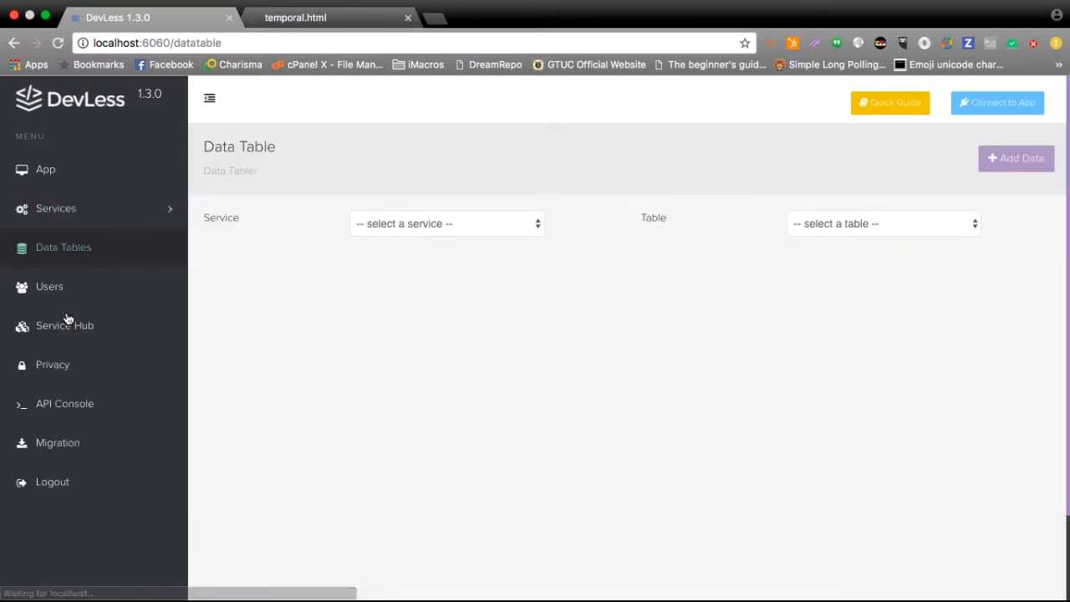
{"action": "left_click", "coordinate": [377, 224]}
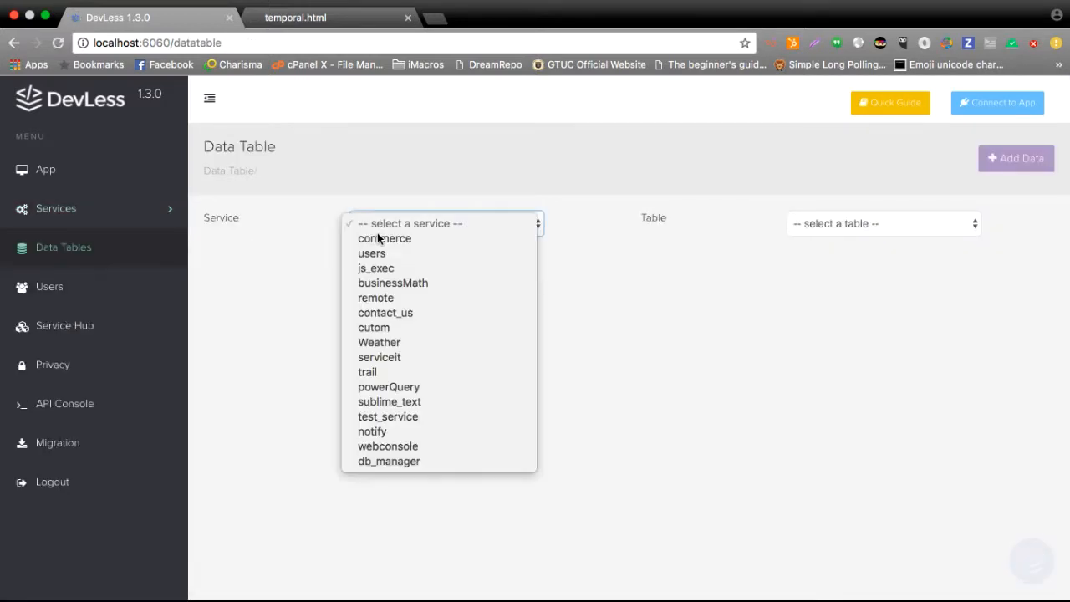
{"action": "left_click", "coordinate": [384, 240]}
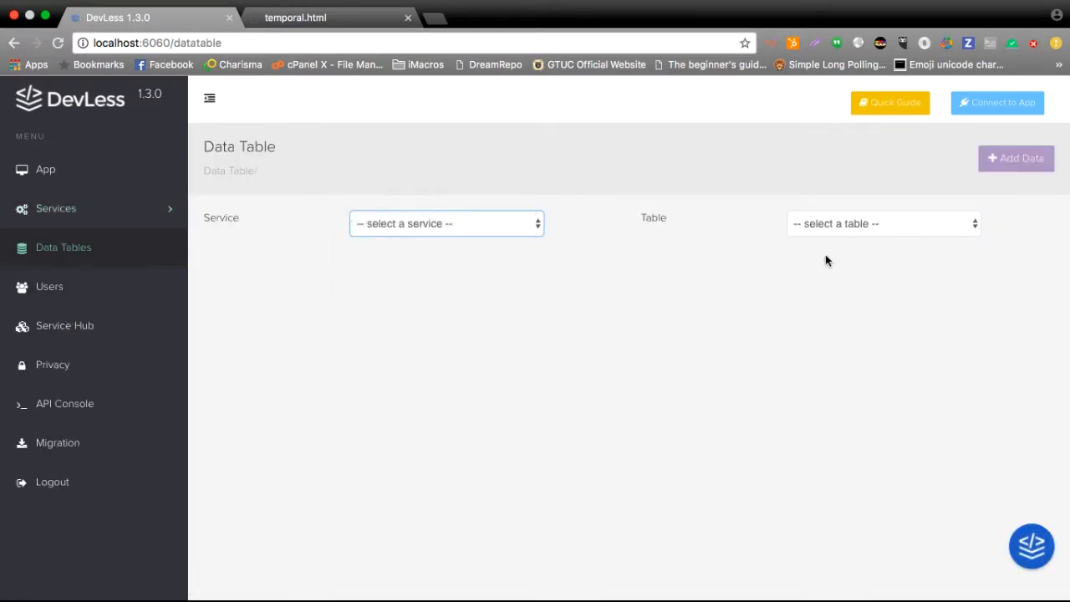
{"action": "left_click", "coordinate": [974, 232]}
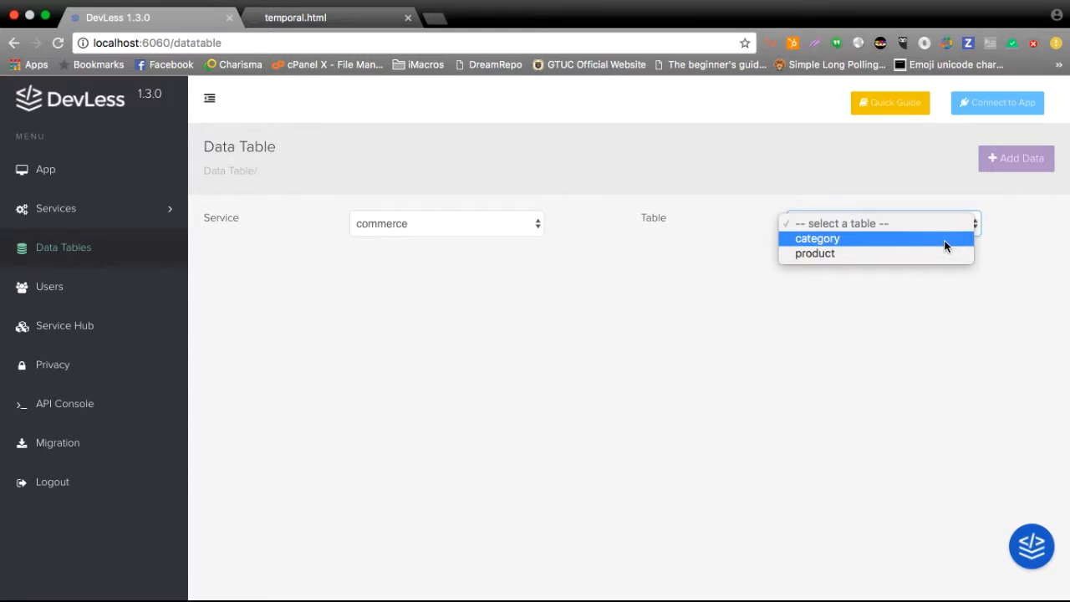
{"action": "left_click", "coordinate": [945, 240]}
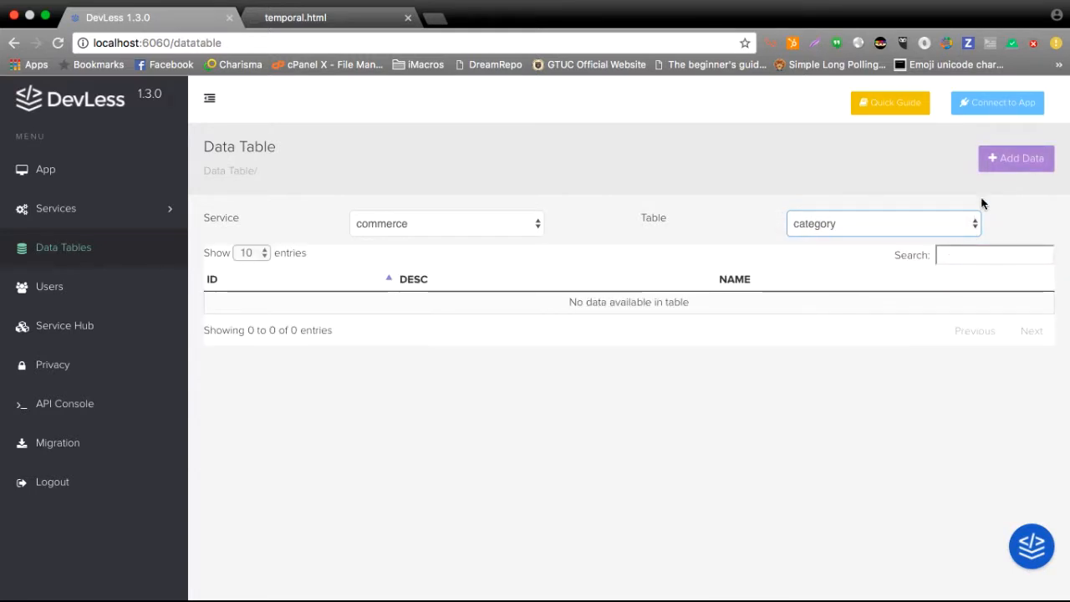
Start a new record in the category table and set its name to "shirts".
{"action": "left_click", "coordinate": [1016, 165]}
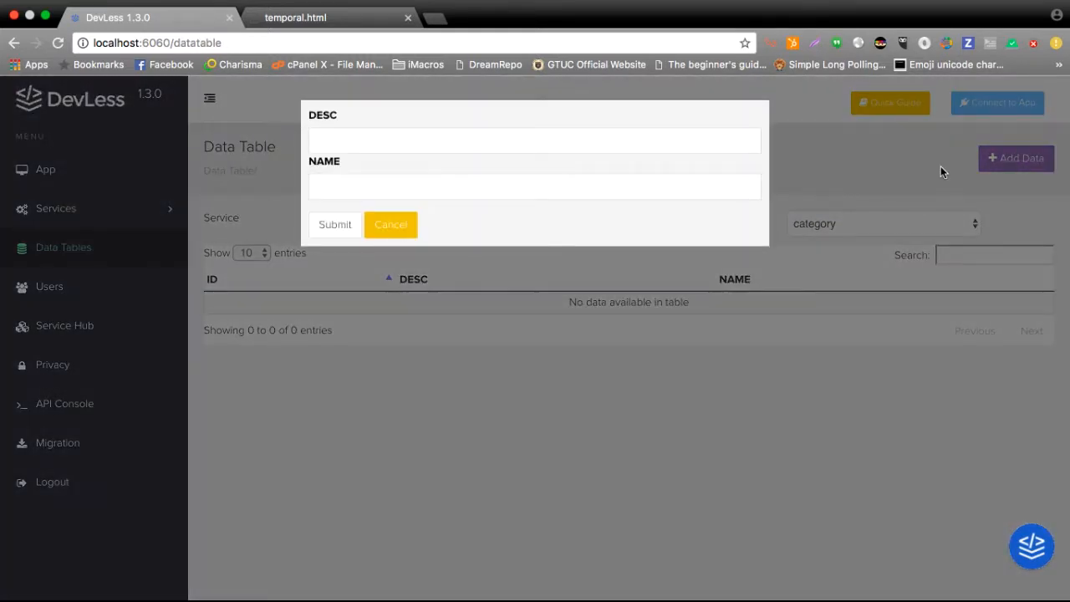
{"action": "left_click", "coordinate": [595, 189]}
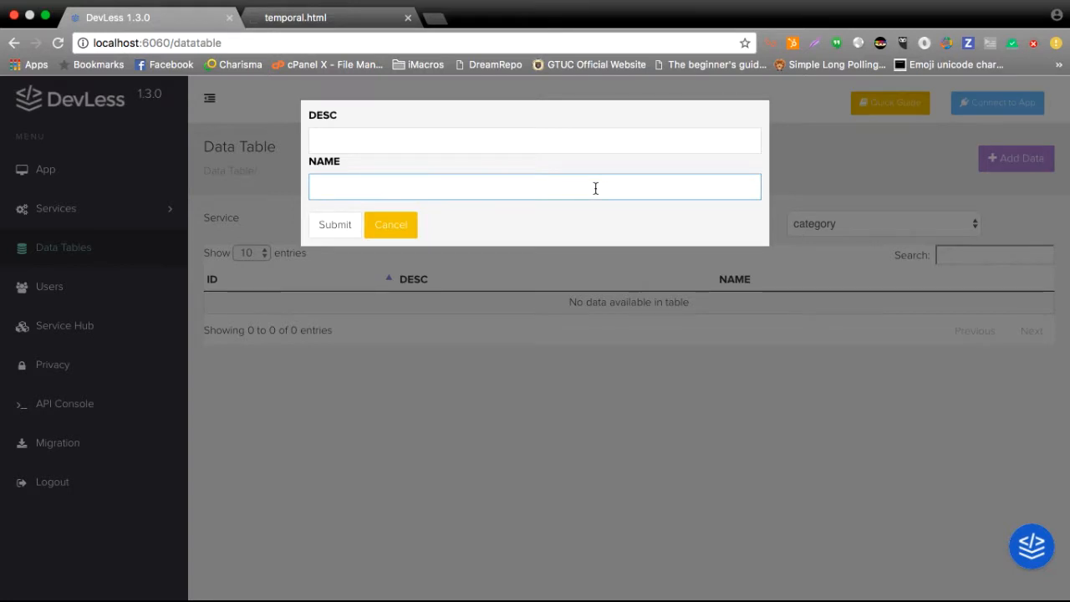
{"action": "type", "text": "shir"}
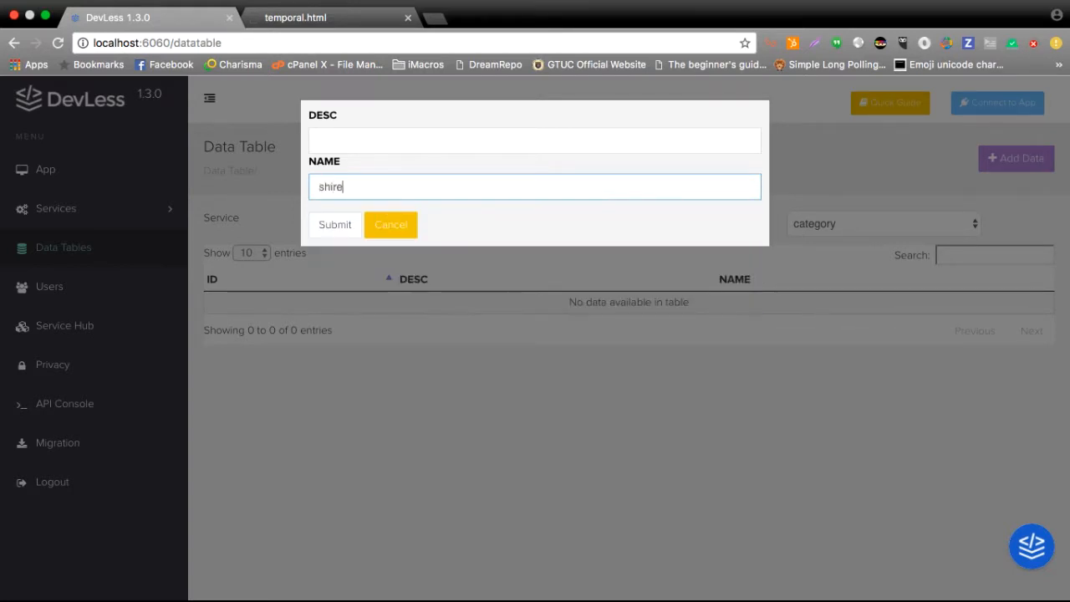
{"action": "type", "text": "ts"}
Set the shirts category's description to "shirt is shirt" and submit the record.
{"action": "key", "text": "shift+Tab"}
{"action": "type", "text": "this is a shirt"}
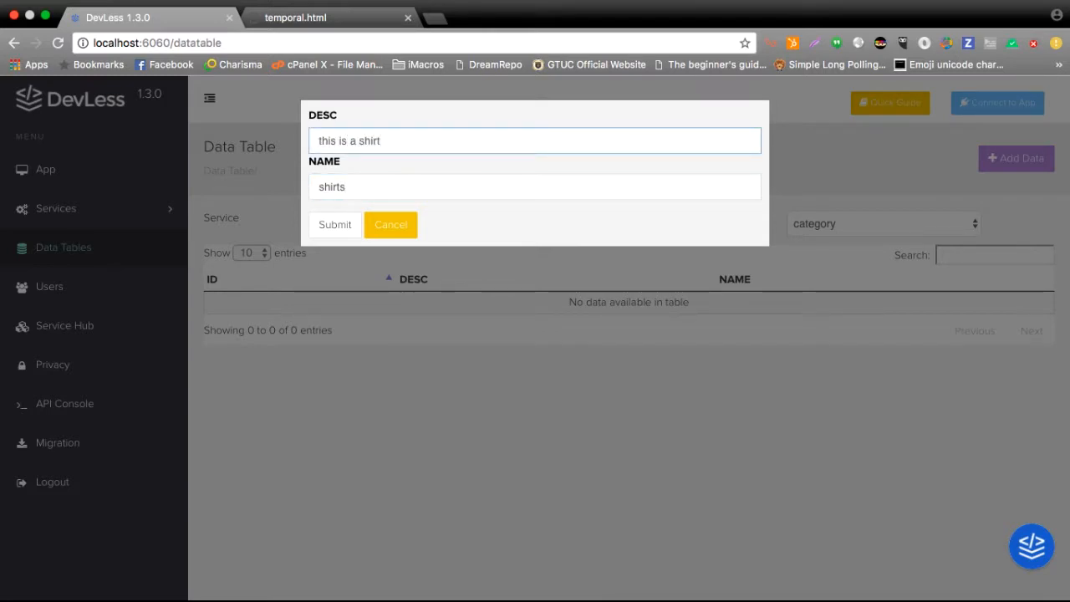
{"action": "key", "text": "super+a"}
{"action": "type", "text": "sh"}
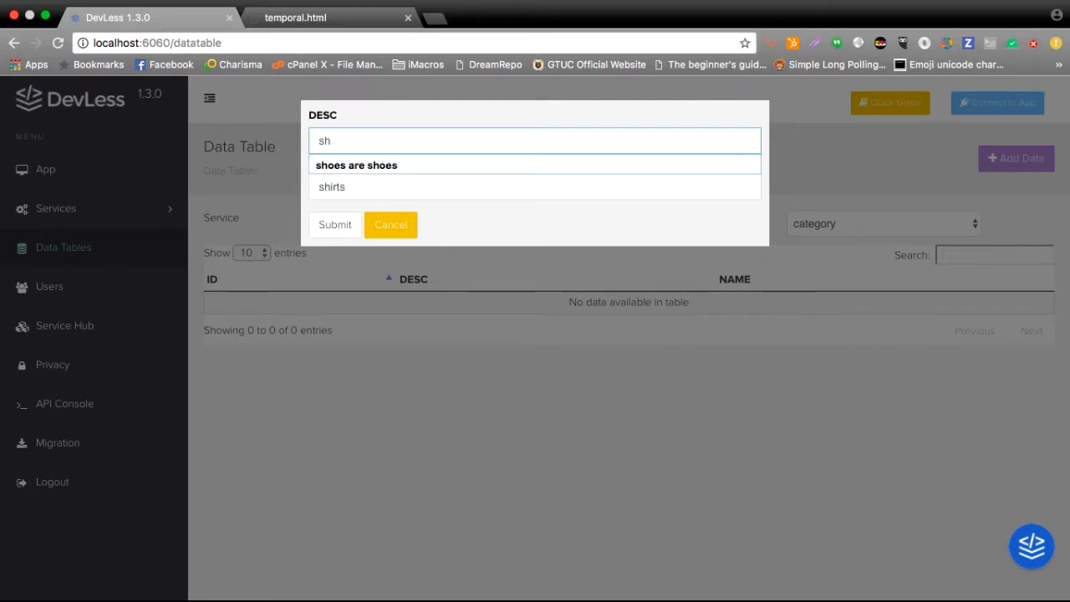
{"action": "type", "text": "o"}
{"action": "key", "text": "BackSpace"}
{"action": "type", "text": "i"}
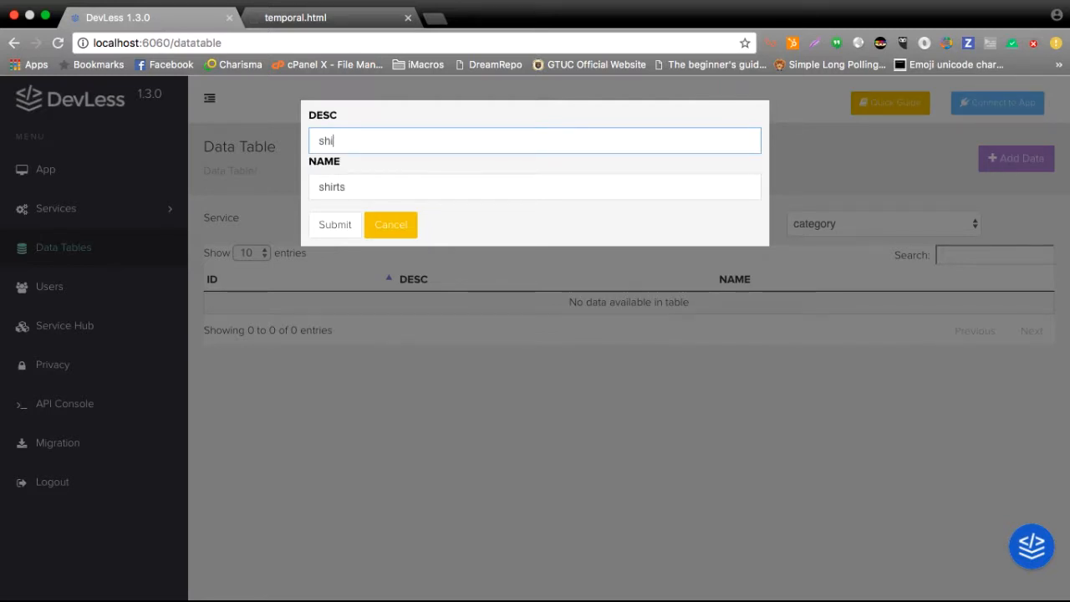
{"action": "type", "text": "rt is shirt"}
{"action": "left_click", "coordinate": [338, 228]}
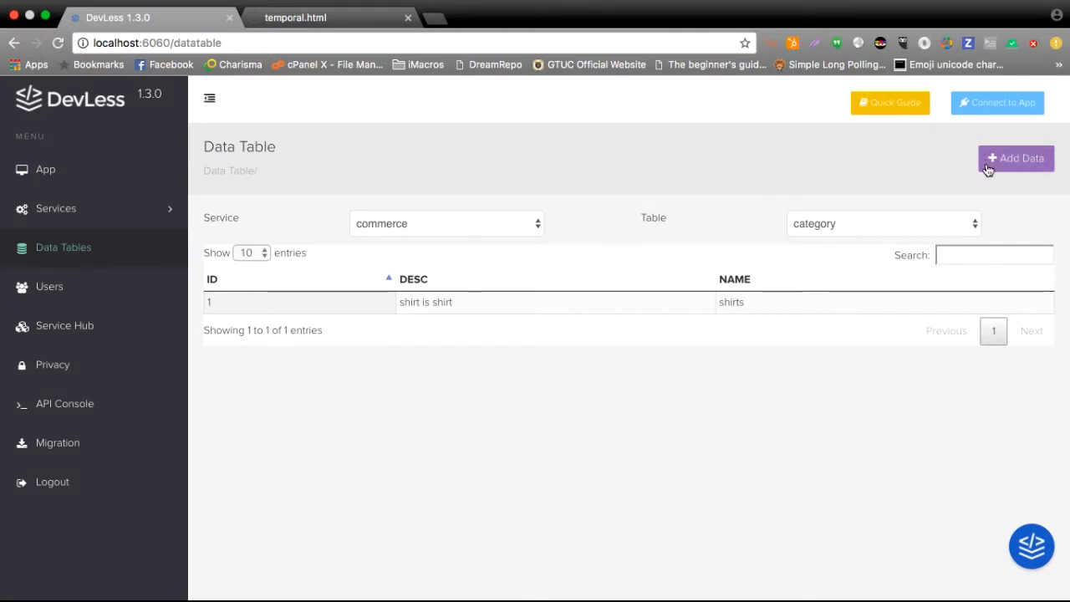
Add a category record named "shoes" with the description "shoes are shoes".
{"action": "left_click", "coordinate": [986, 167]}
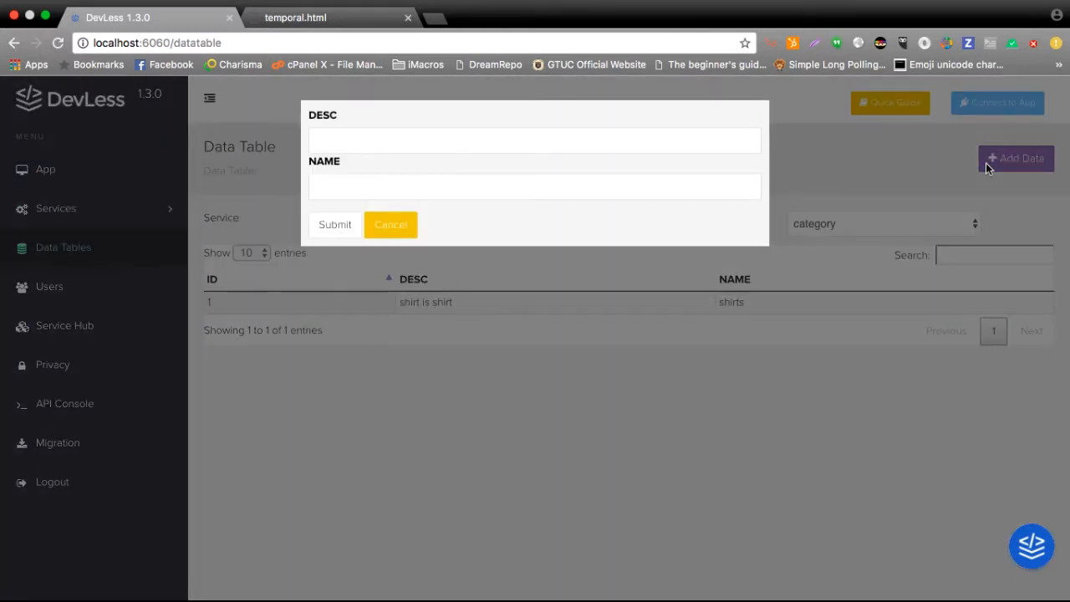
{"action": "left_click", "coordinate": [739, 187]}
{"action": "type", "text": "shoes"}
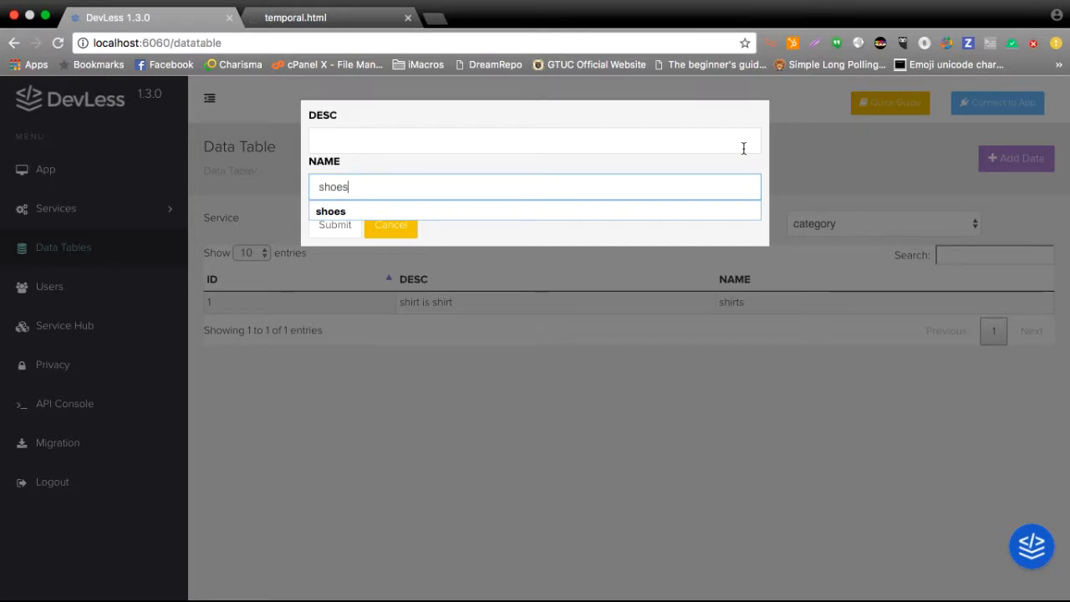
{"action": "left_click", "coordinate": [743, 142]}
{"action": "type", "text": "shoe4s"}
{"action": "key", "text": "BackSpace"}
{"action": "key", "text": "BackSpace"}
{"action": "key", "text": "BackSpace"}
{"action": "type", "text": "s as"}
{"action": "key", "text": "BackSpace"}
{"action": "type", "text": "re shoes"}
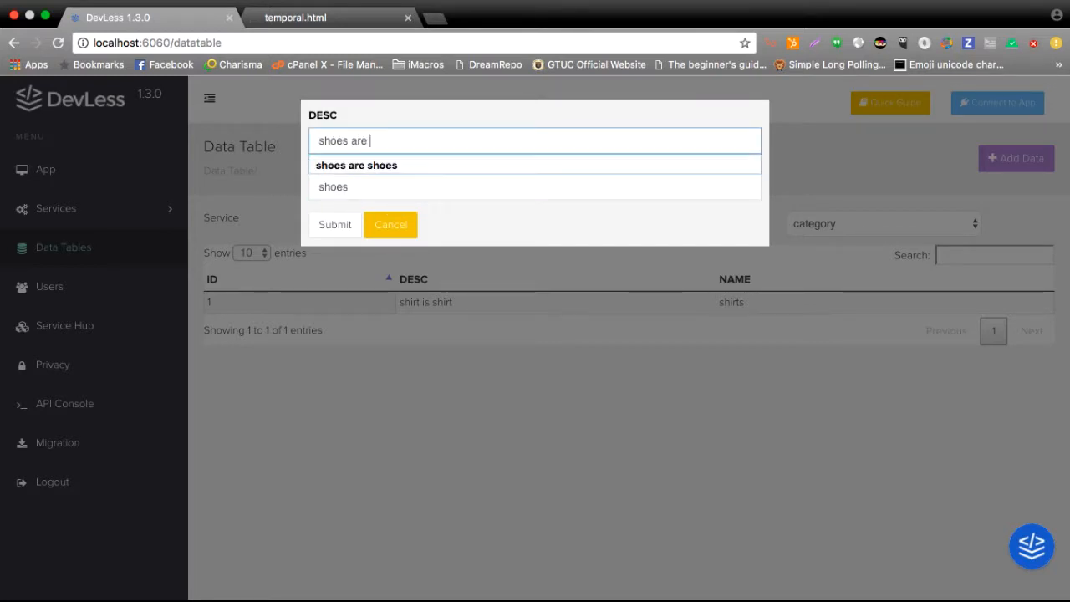
{"action": "left_click", "coordinate": [351, 227]}
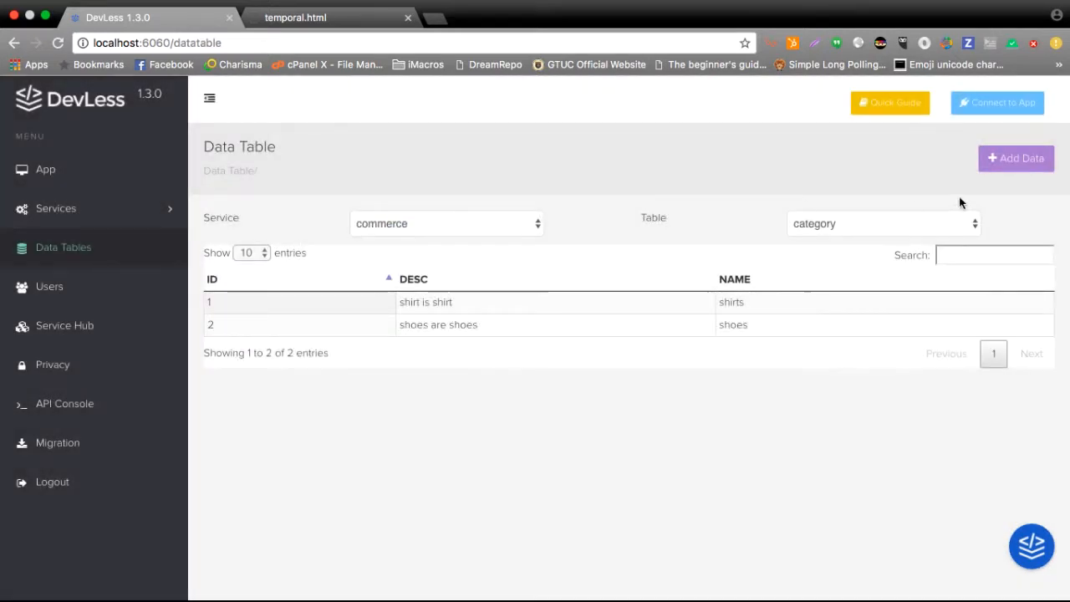
Reload the data tables page and display the commerce service's product table.
{"action": "key", "text": "super+r"}
{"action": "left_click", "coordinate": [396, 227]}
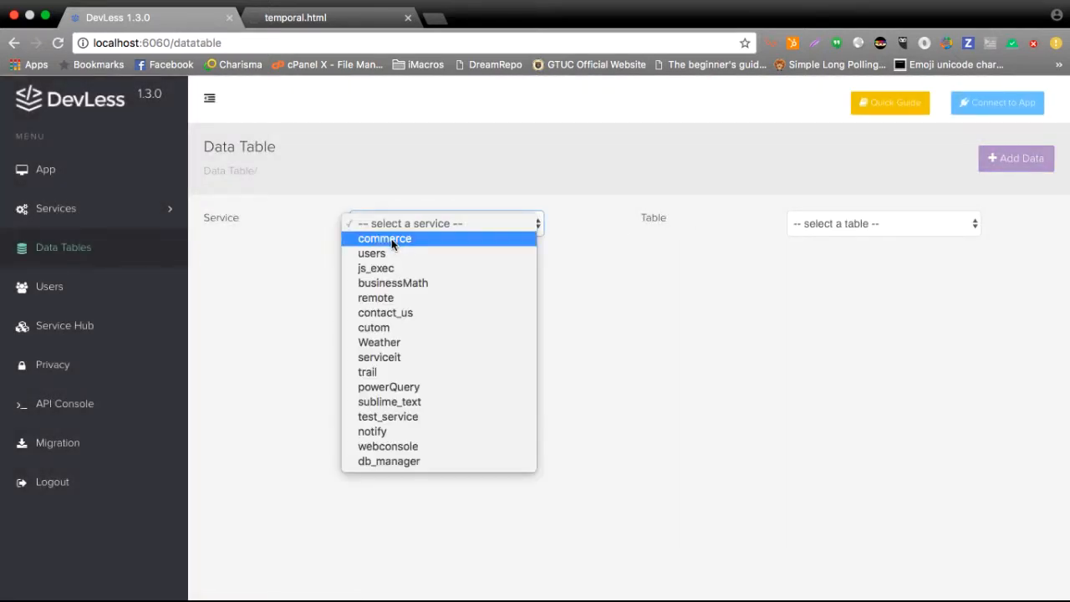
{"action": "left_click", "coordinate": [391, 238]}
{"action": "left_click", "coordinate": [826, 224]}
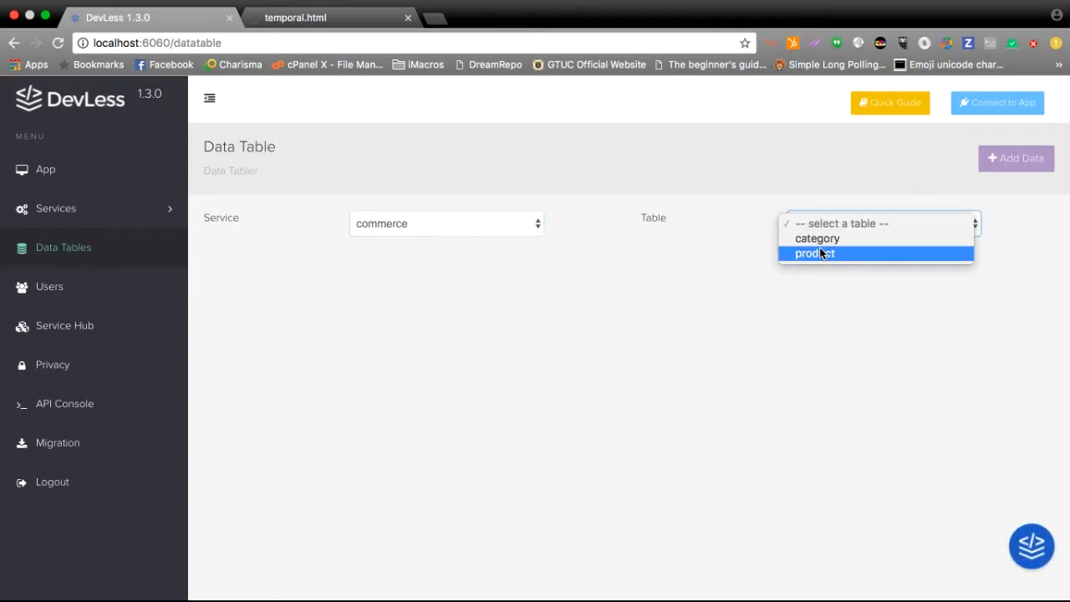
{"action": "left_click", "coordinate": [820, 251]}
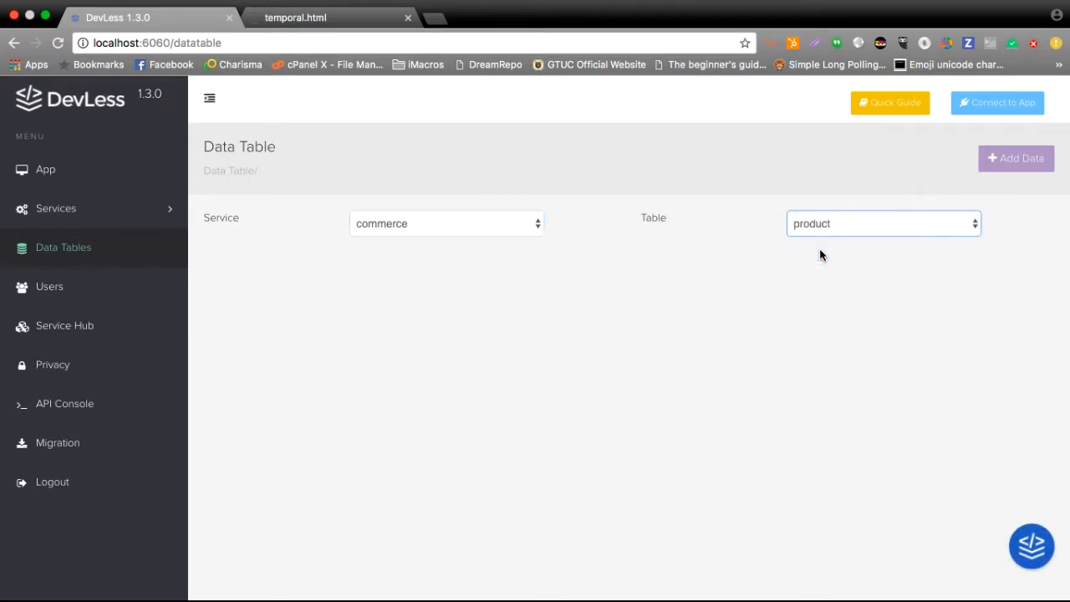
Start a new record in the product table and set its name to "blue shirt".
{"action": "left_click", "coordinate": [992, 167]}
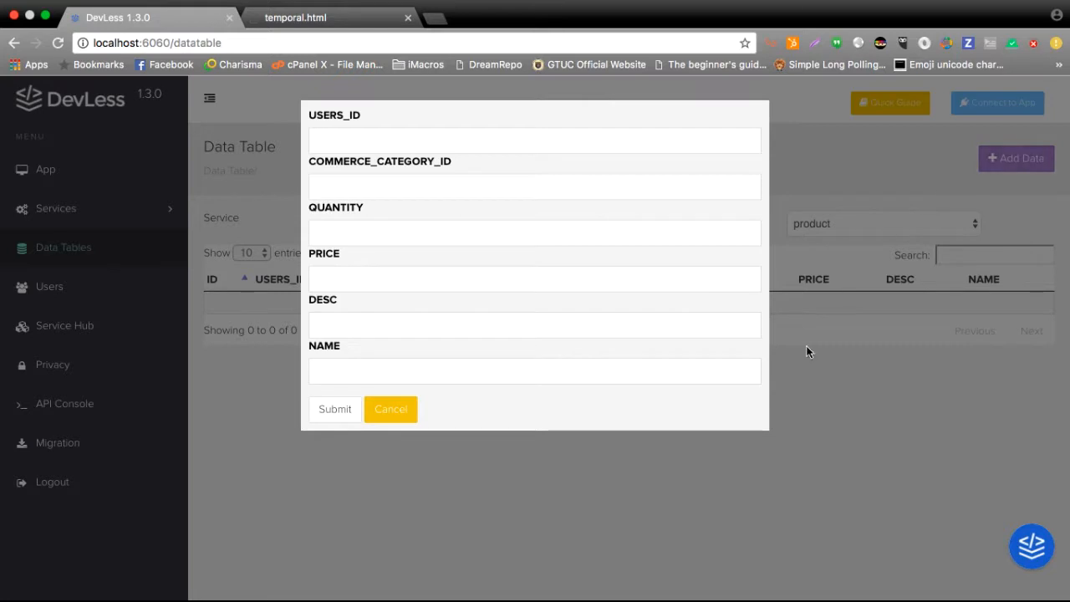
{"action": "left_click", "coordinate": [715, 375]}
{"action": "type", "text": "blue slhier"}
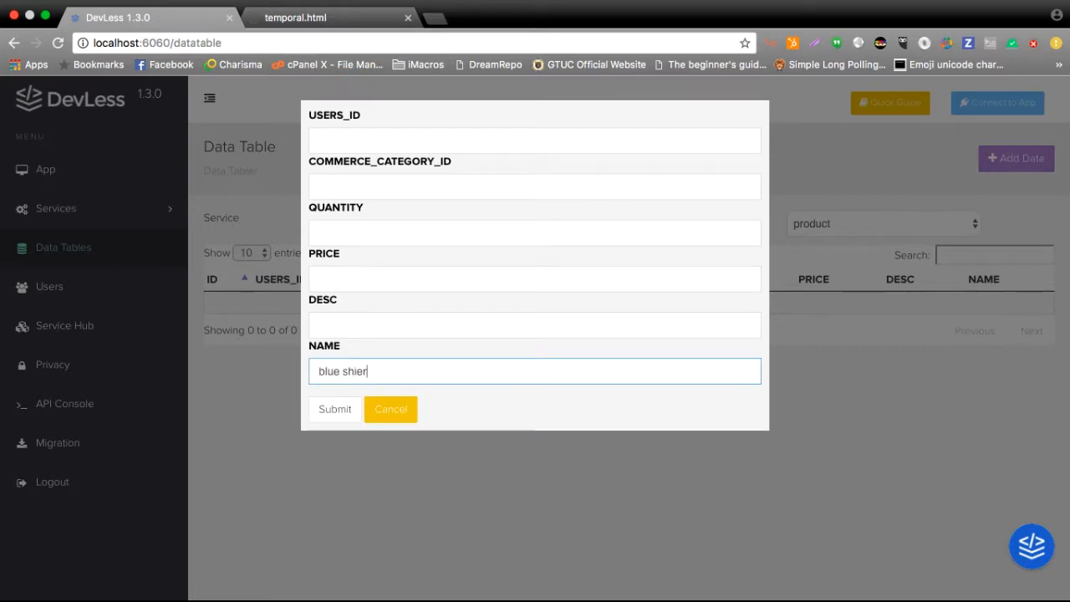
{"action": "type", "text": "rt"}
Set the blue shirt product's description to "this shirt is blue".
{"action": "key", "text": "shift+Tab"}
{"action": "type", "text": "this shirt is bvlue\\\\"}
{"action": "key", "text": "BackSpace"}
{"action": "key", "text": "BackSpace"}
{"action": "key", "text": "BackSpace"}
{"action": "type", "text": "lue"}
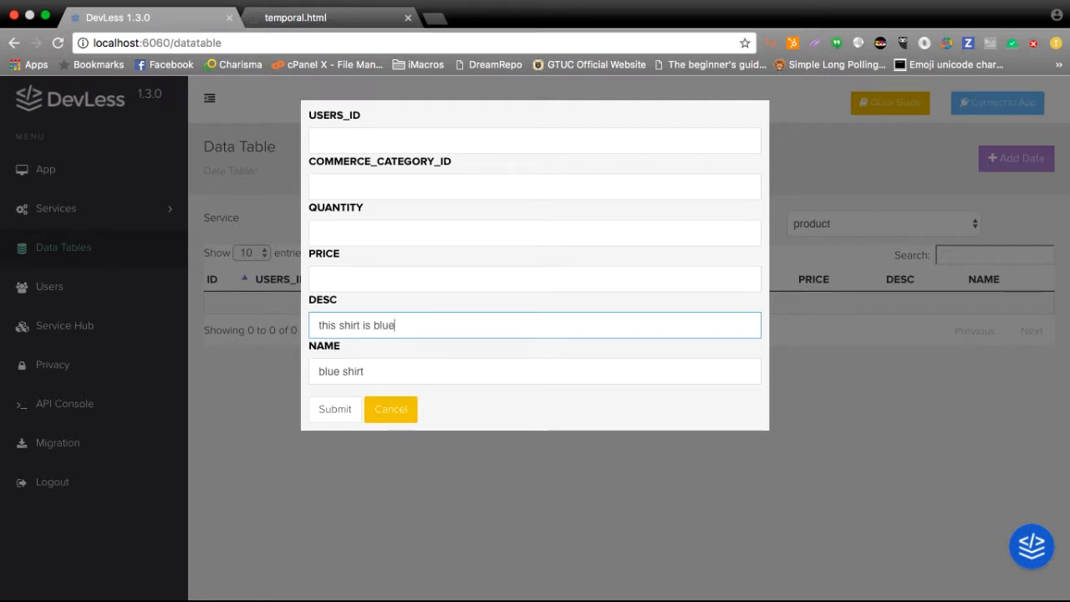
Fill in the blue shirt record with price 67, quantity 3 and commerce category ID 1.
{"action": "left_click", "coordinate": [646, 281]}
{"action": "type", "text": "67"}
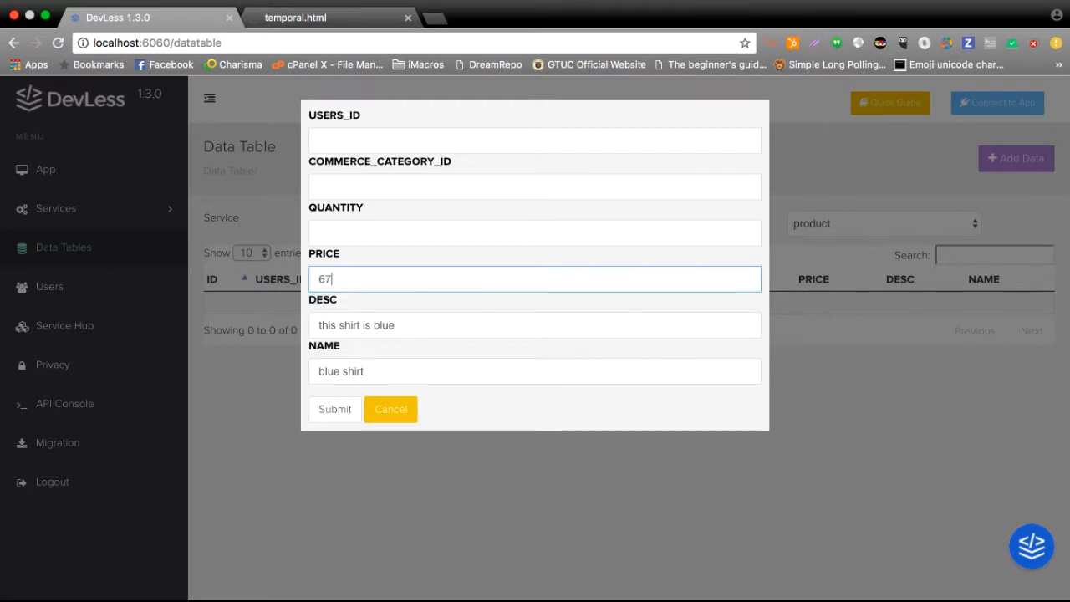
{"action": "left_click", "coordinate": [704, 239]}
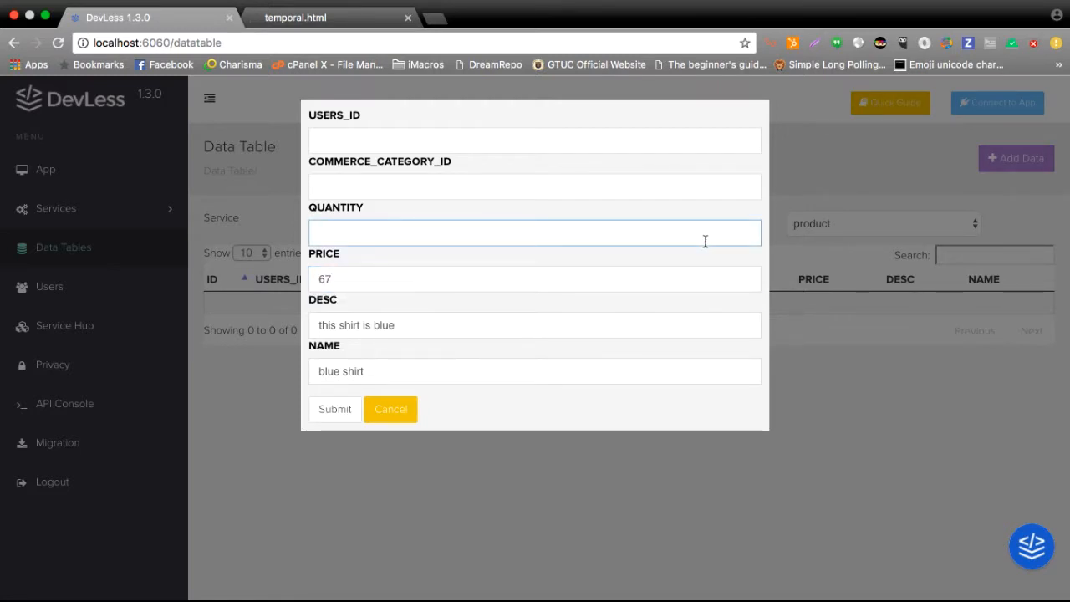
{"action": "type", "text": "32"}
{"action": "key", "text": "BackSpace"}
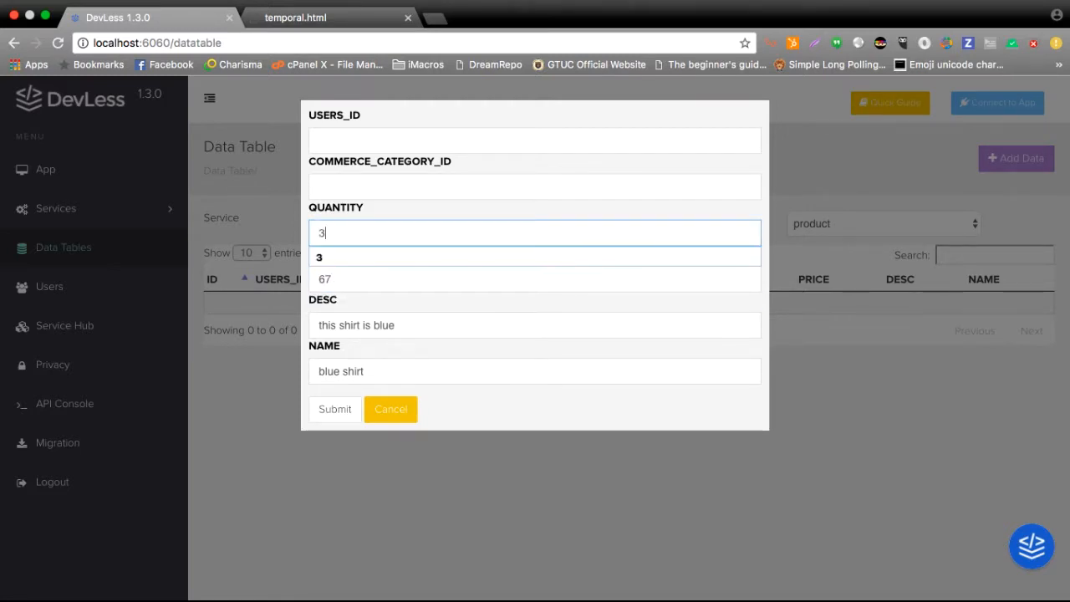
{"action": "left_click", "coordinate": [371, 174]}
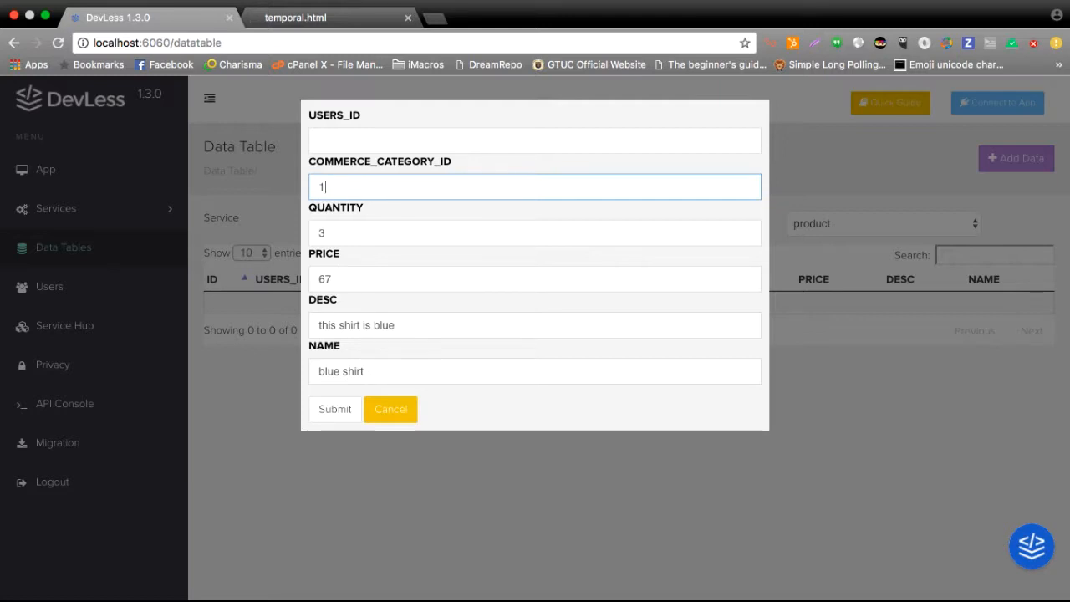
Open localhost:6060 in a new browser tab and display the Users list to look up an ID for the product's USERS_ID.
{"action": "left_click", "coordinate": [548, 144]}
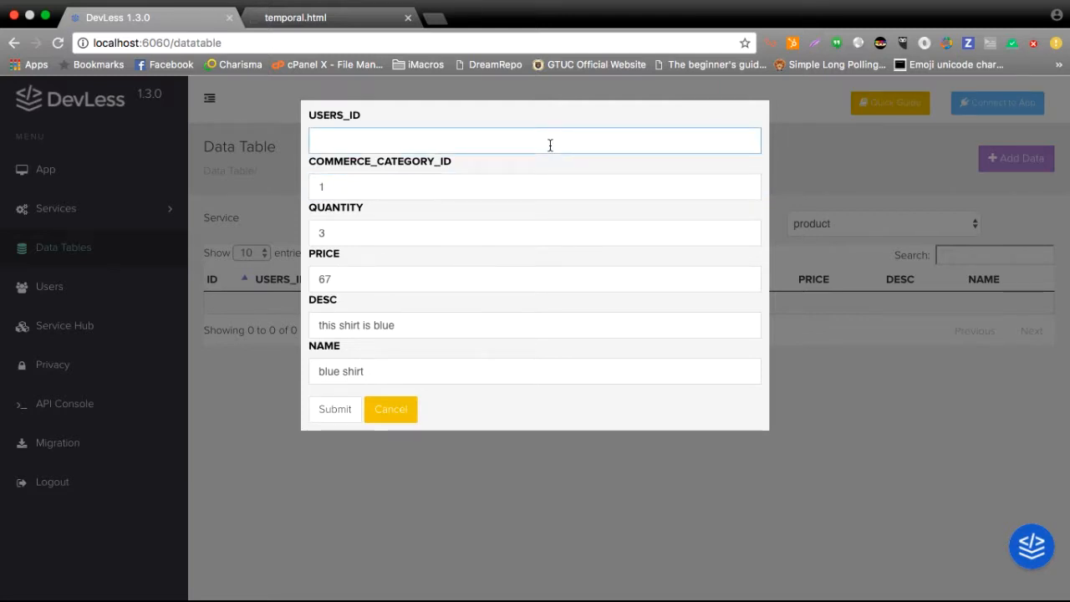
{"action": "left_click", "coordinate": [435, 18]}
{"action": "type", "text": "lo"}
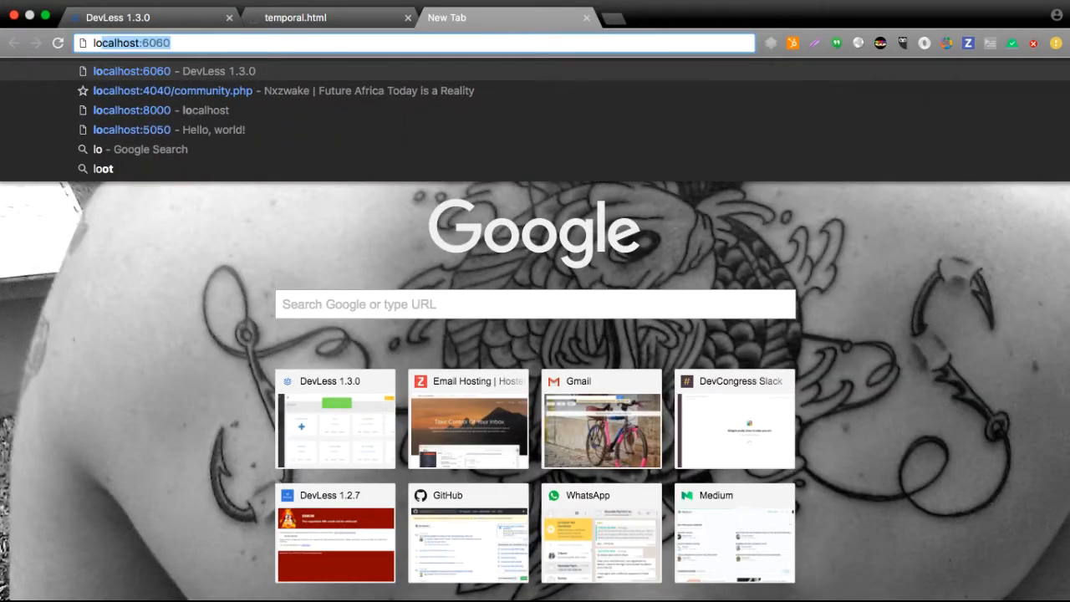
{"action": "key", "text": "Return"}
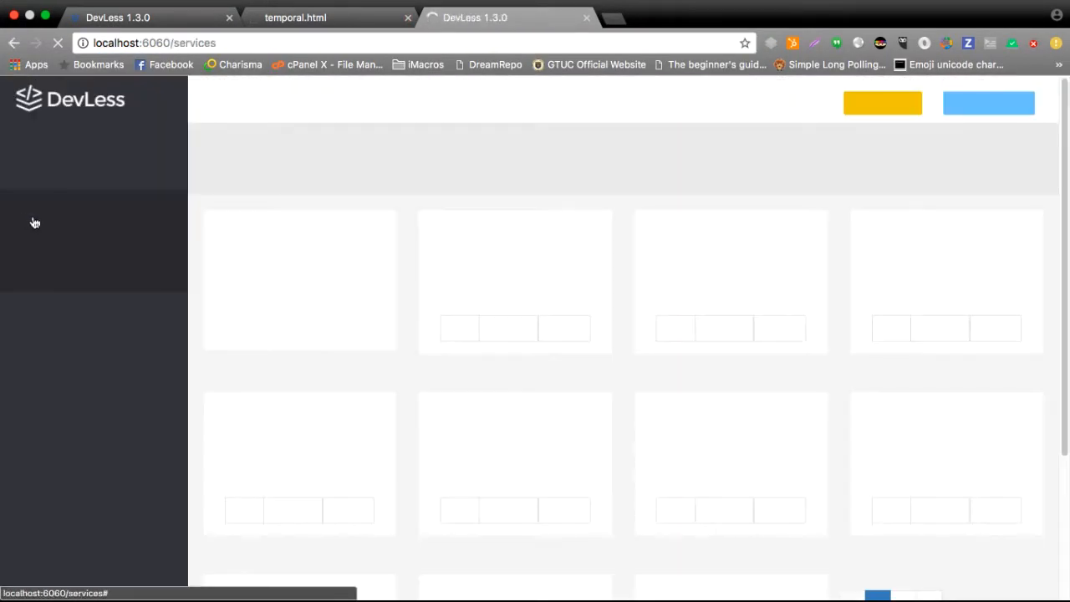
{"action": "left_click", "coordinate": [50, 363]}
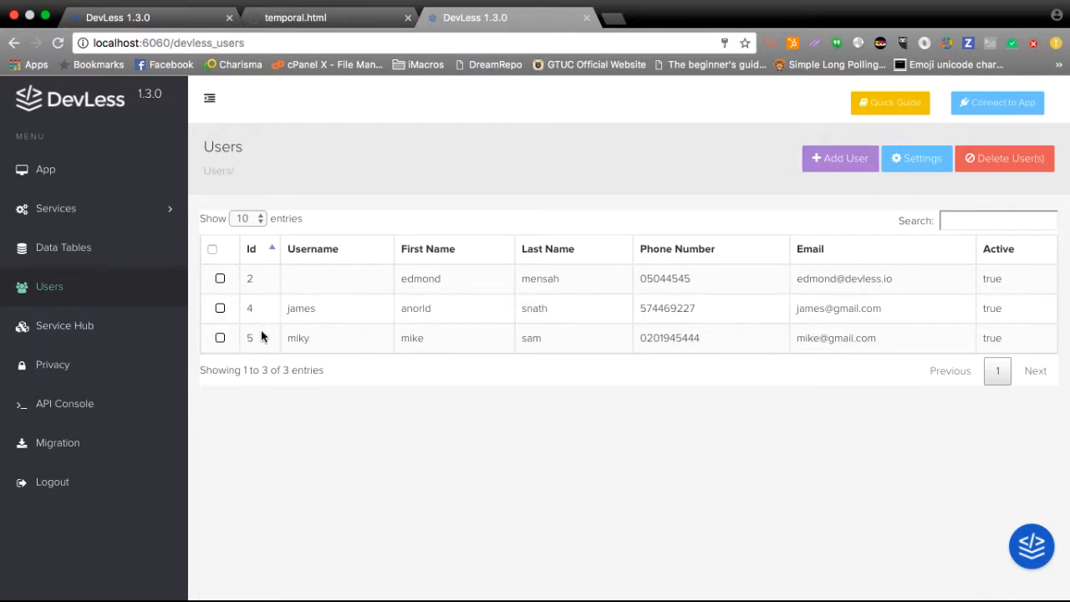
Return to the product record form, set USERS_ID to 4 and submit the blue shirt record.
{"action": "left_click", "coordinate": [242, 25]}
{"action": "type", "text": "4"}
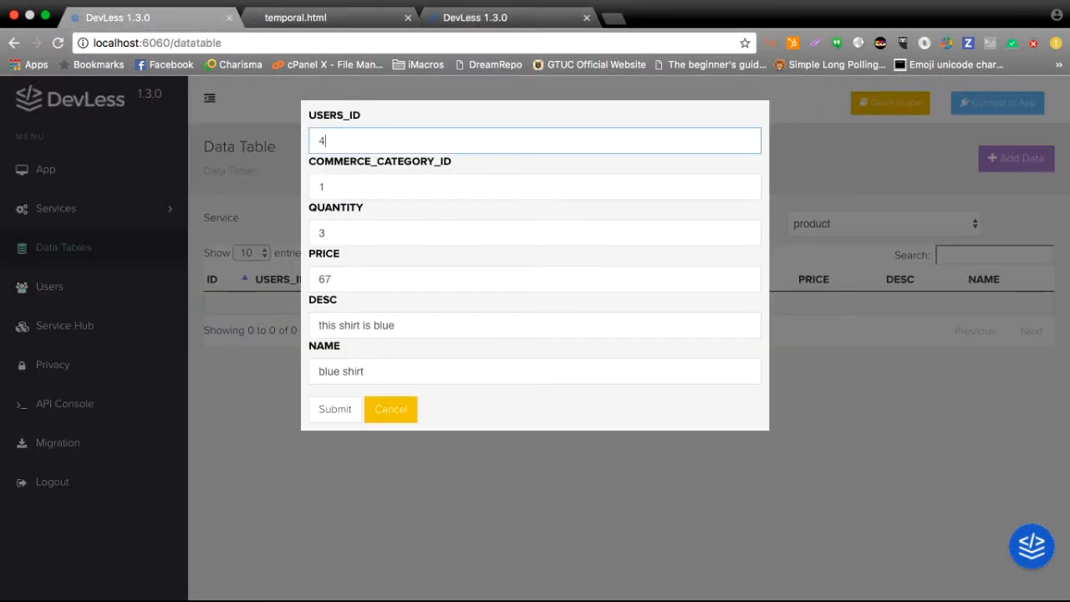
{"action": "left_click", "coordinate": [338, 414]}
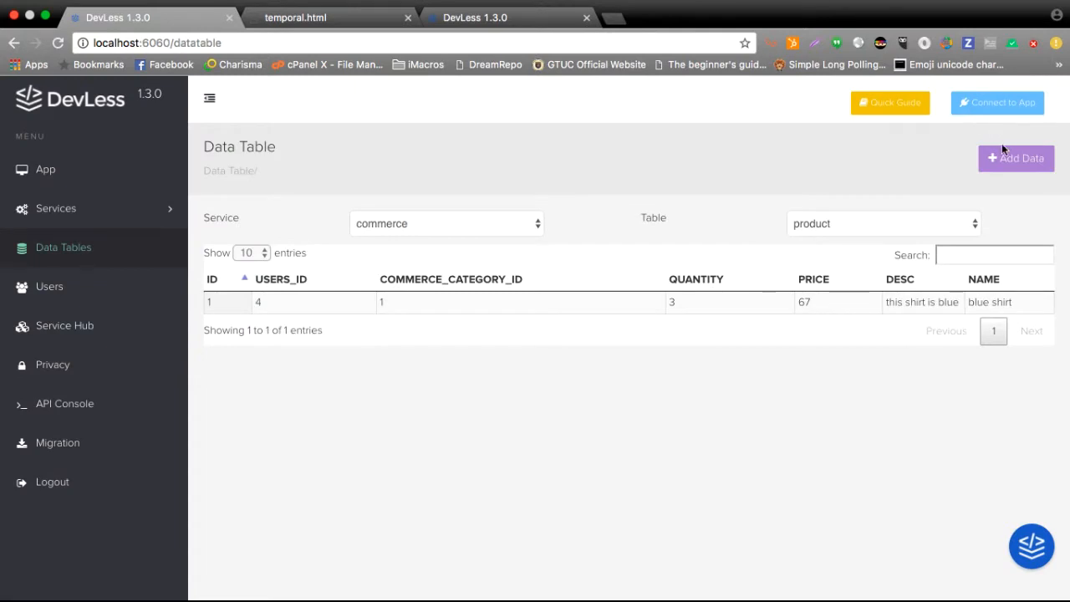
Start a new record in the product table and name it "black shoe".
{"action": "left_click", "coordinate": [999, 150]}
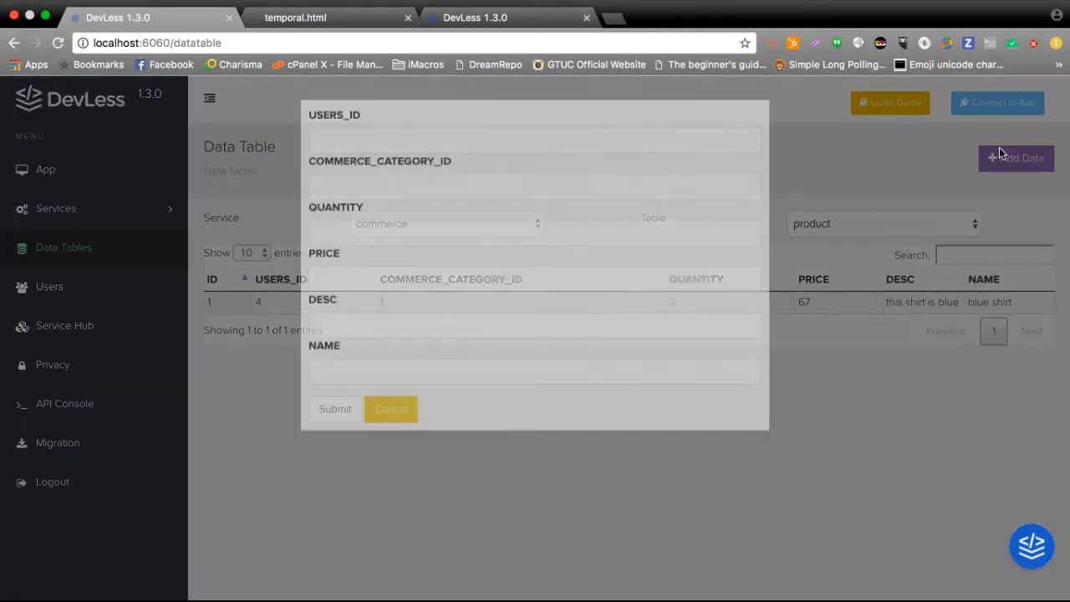
{"action": "left_click", "coordinate": [666, 360]}
{"action": "type", "text": "laxk"}
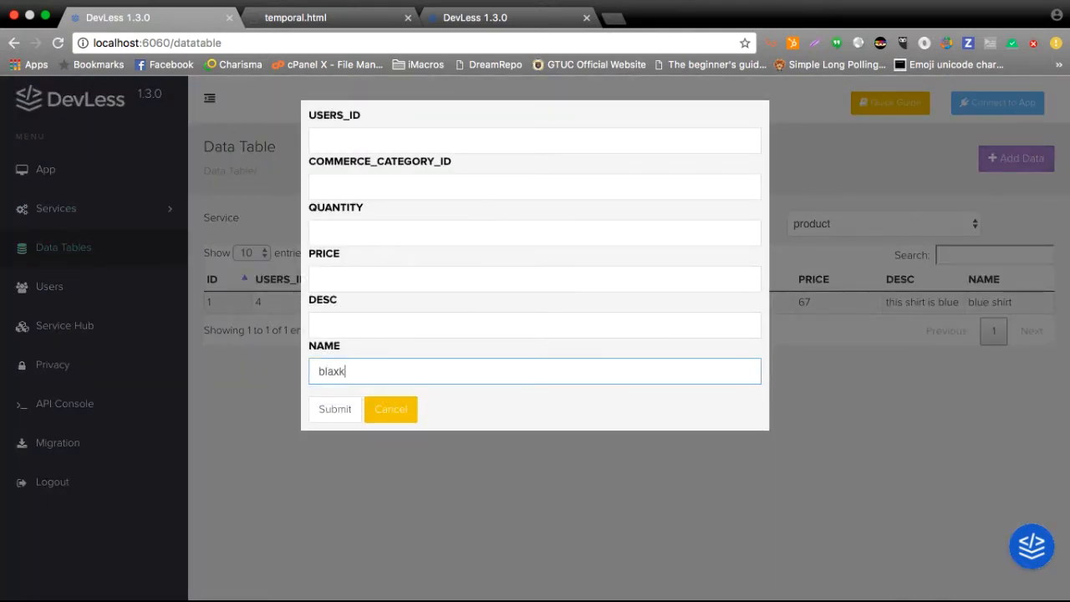
{"action": "key", "text": "BackSpace"}
{"action": "key", "text": "BackSpace"}
{"action": "type", "text": "ck sho"}
Set the black shoe product's description to "this shoe is black".
{"action": "left_click", "coordinate": [319, 325]}
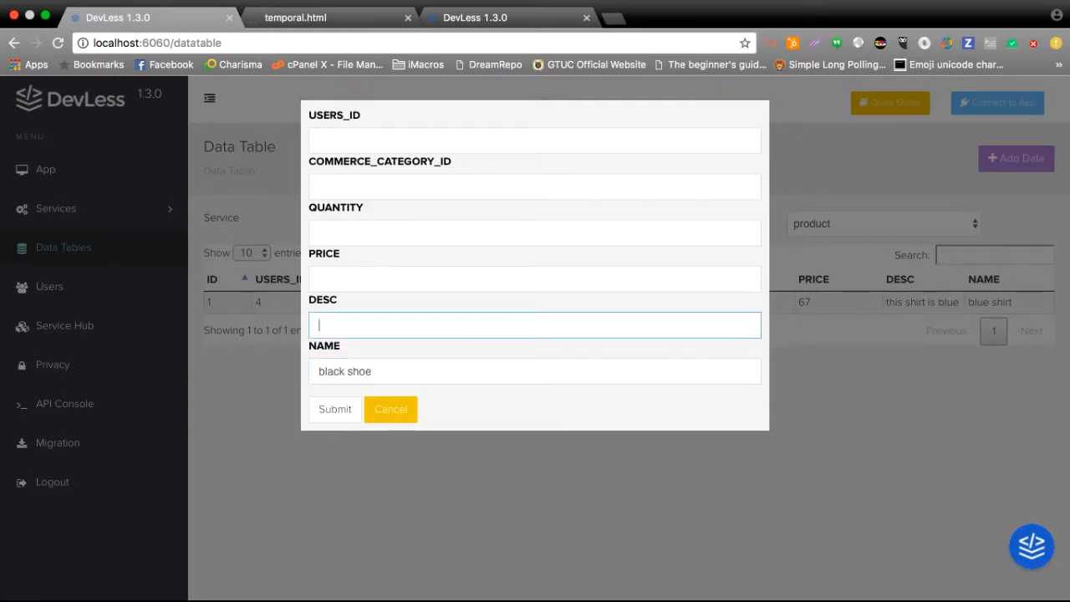
{"action": "type", "text": "this shoe is ba"}
{"action": "type", "text": "asck"}
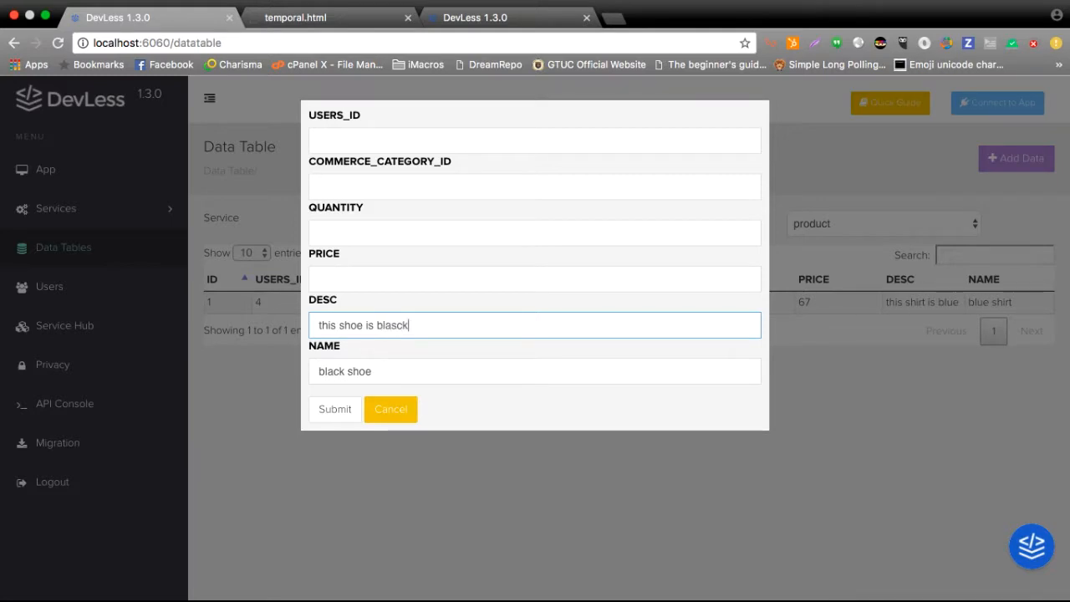
{"action": "key", "text": "Left"}
{"action": "key", "text": "Left"}
{"action": "key", "text": "BackSpace"}
Fill in the black shoe record with price 12, quantity 6 and commerce category ID 2.
{"action": "left_click", "coordinate": [319, 279]}
{"action": "type", "text": "12"}
{"action": "key", "text": "Tab"}
{"action": "key", "text": "Tab"}
{"action": "key", "text": "shift+Tab"}
{"action": "key", "text": "shift+Tab"}
{"action": "key", "text": "shift+Tab"}
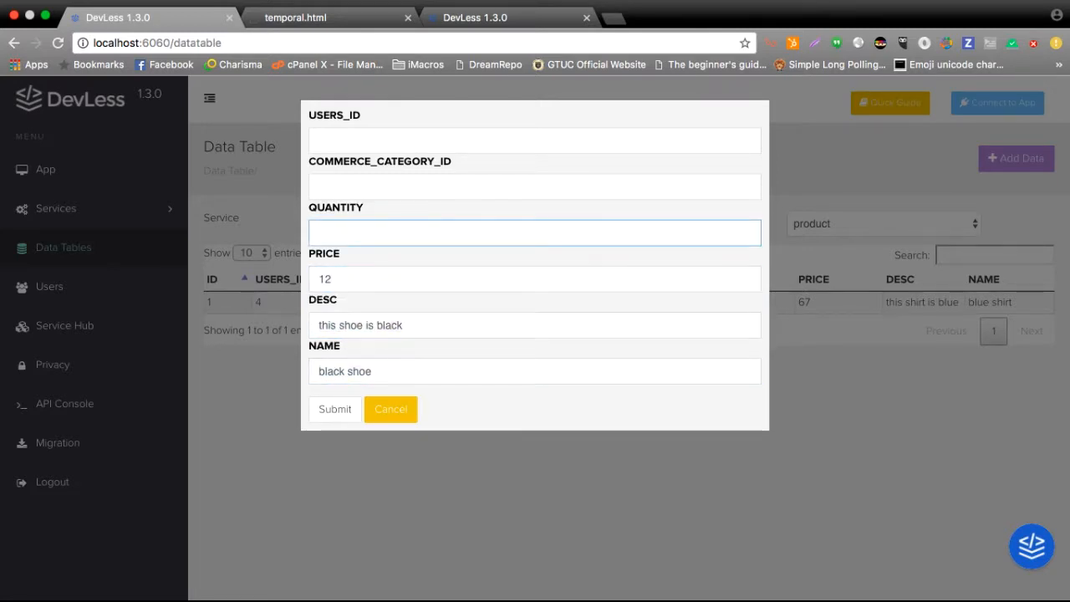
{"action": "key", "text": "shift+Tab"}
{"action": "type", "text": "12"}
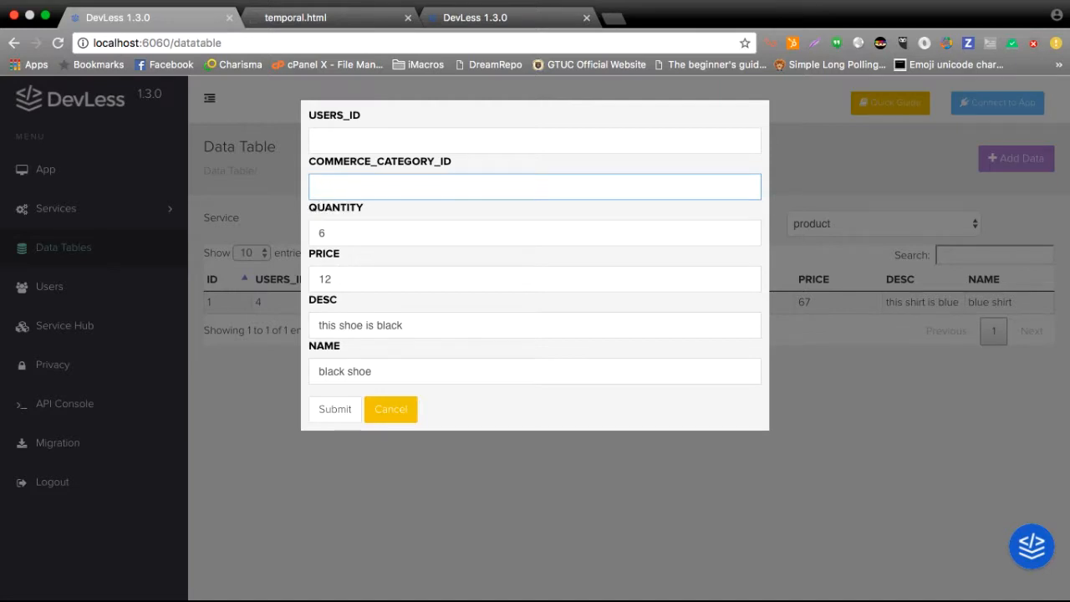
{"action": "key", "text": "shift+Tab"}
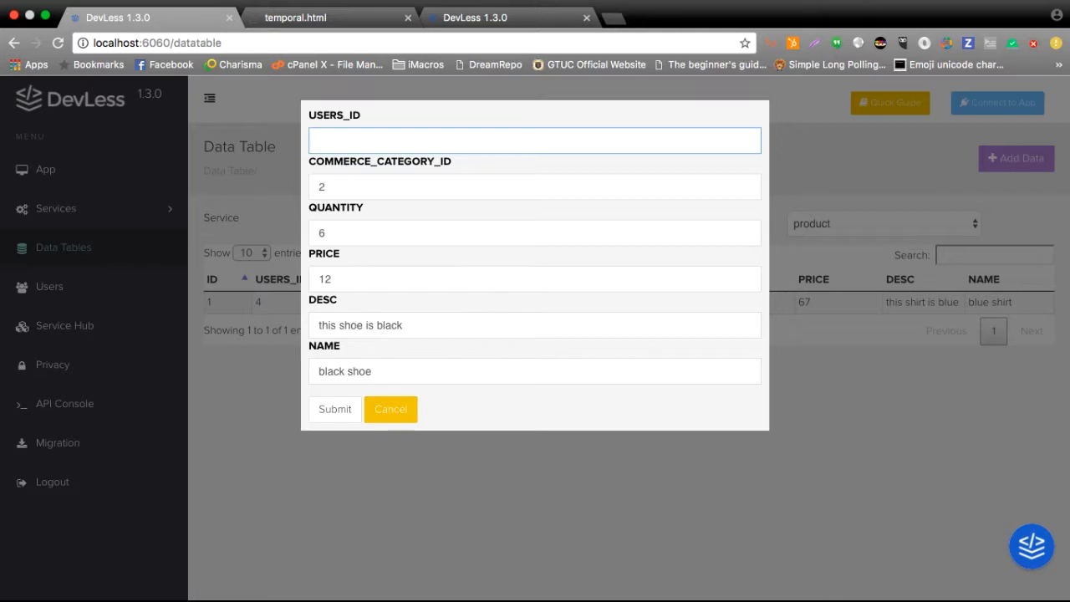
Check the Users list for an ID, set the black shoe record's USERS_ID to 5 and submit it.
{"action": "left_click", "coordinate": [508, 17]}
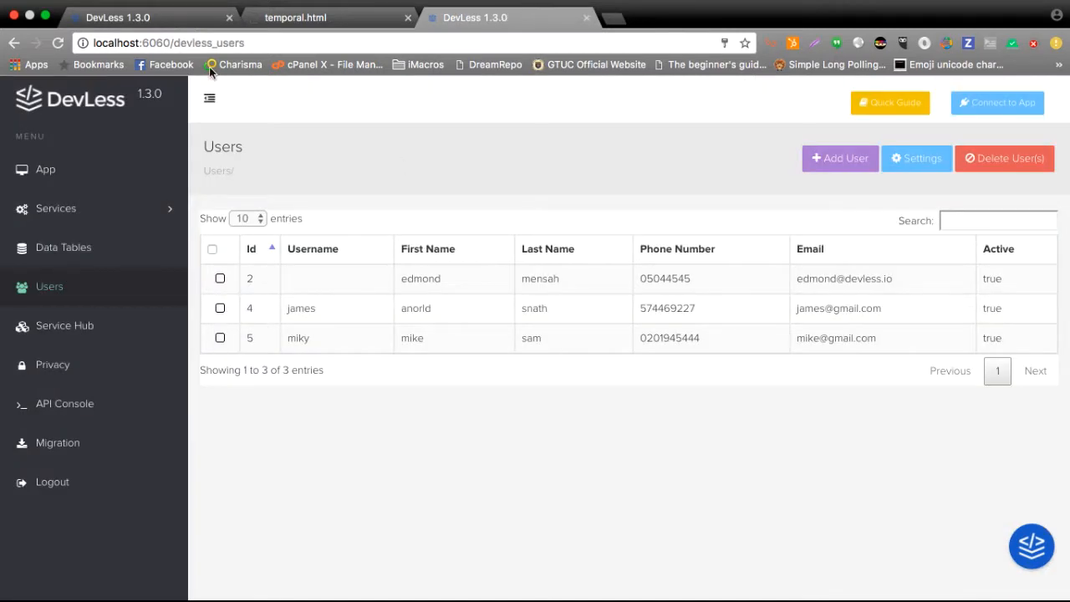
{"action": "left_click", "coordinate": [197, 15]}
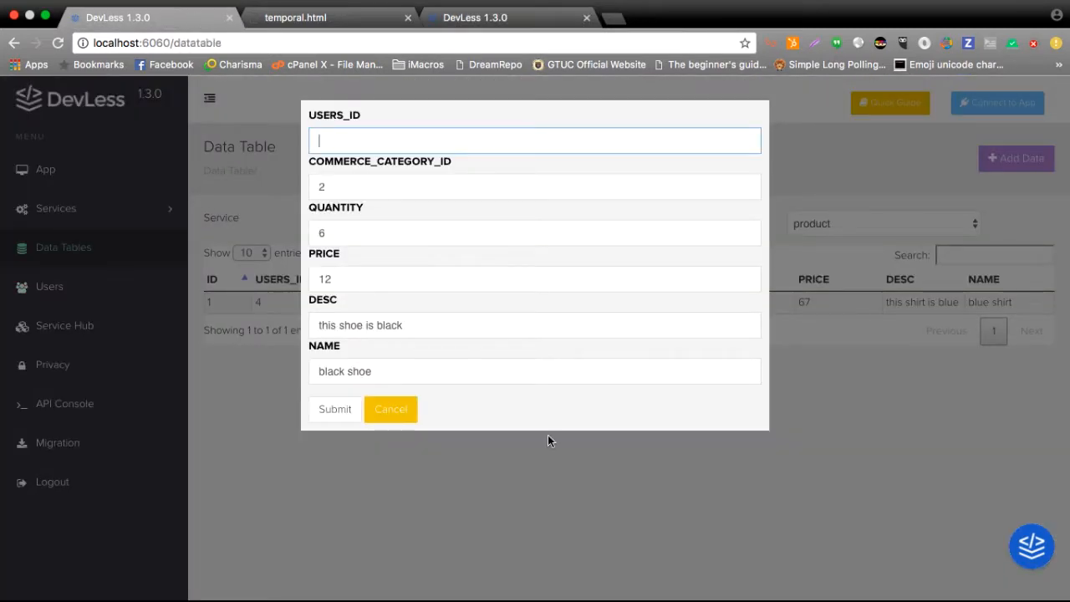
{"action": "type", "text": "5"}
{"action": "left_click", "coordinate": [327, 404]}
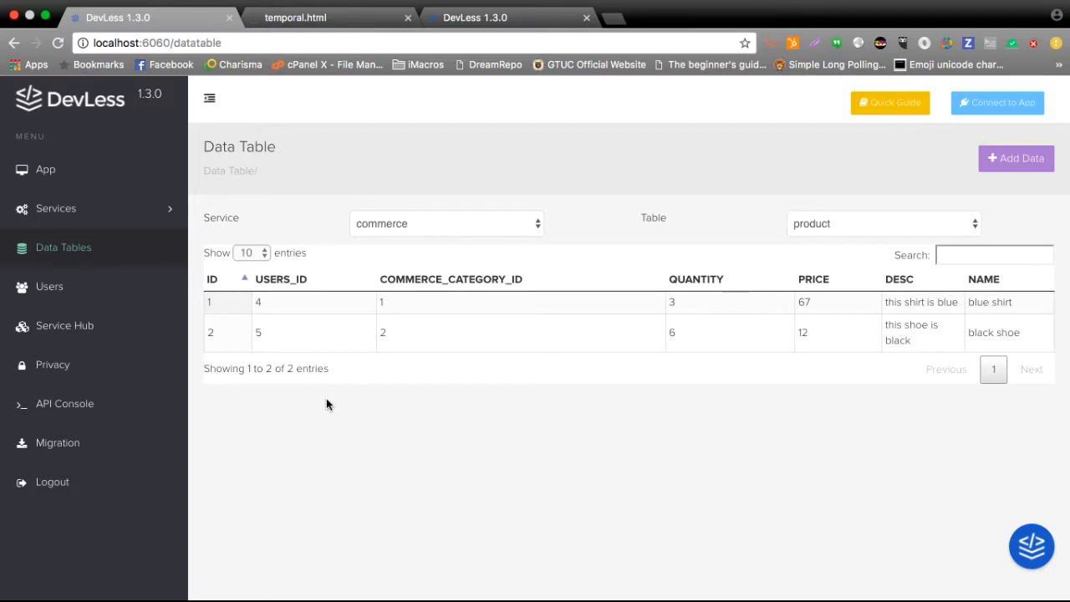
Run a QUERY TABLE (GET) operation on the commerce service's product table in the API Console and read through the response.
{"action": "left_click", "coordinate": [83, 415]}
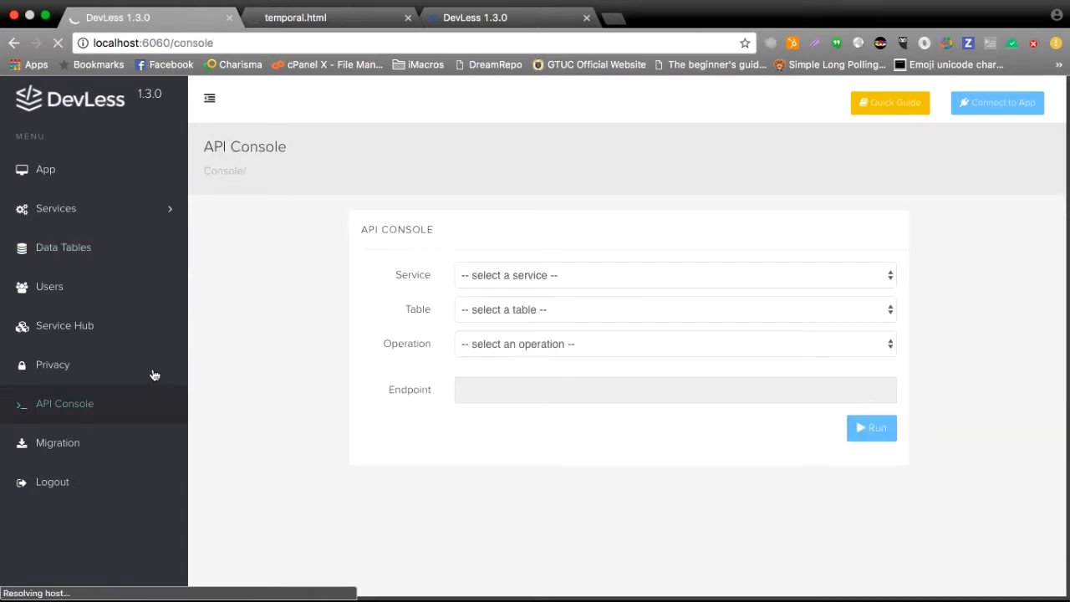
{"action": "left_click", "coordinate": [498, 285]}
{"action": "left_click", "coordinate": [485, 291]}
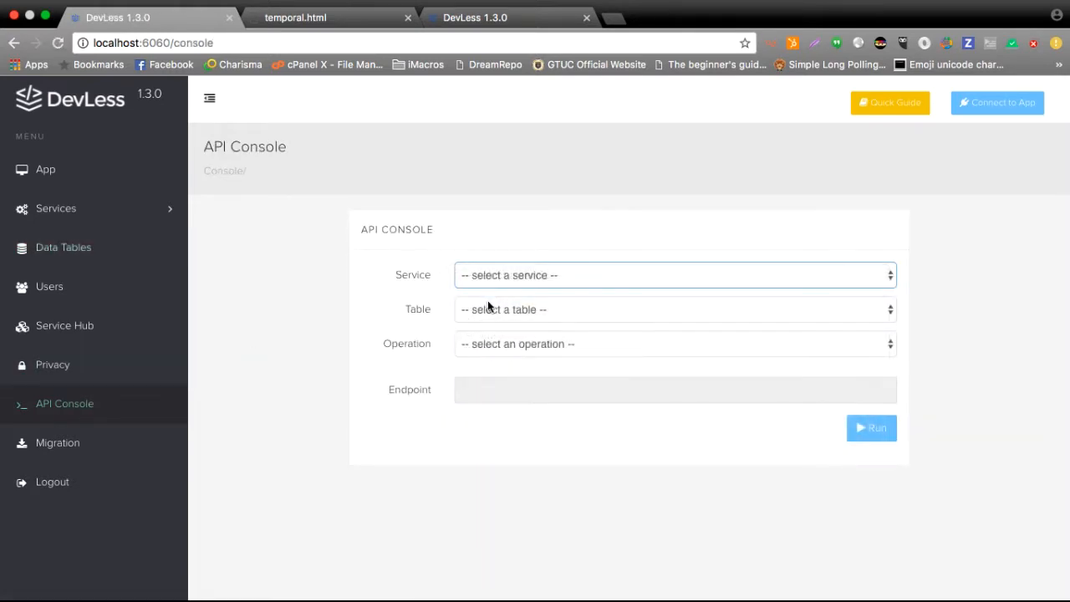
{"action": "left_click", "coordinate": [486, 311]}
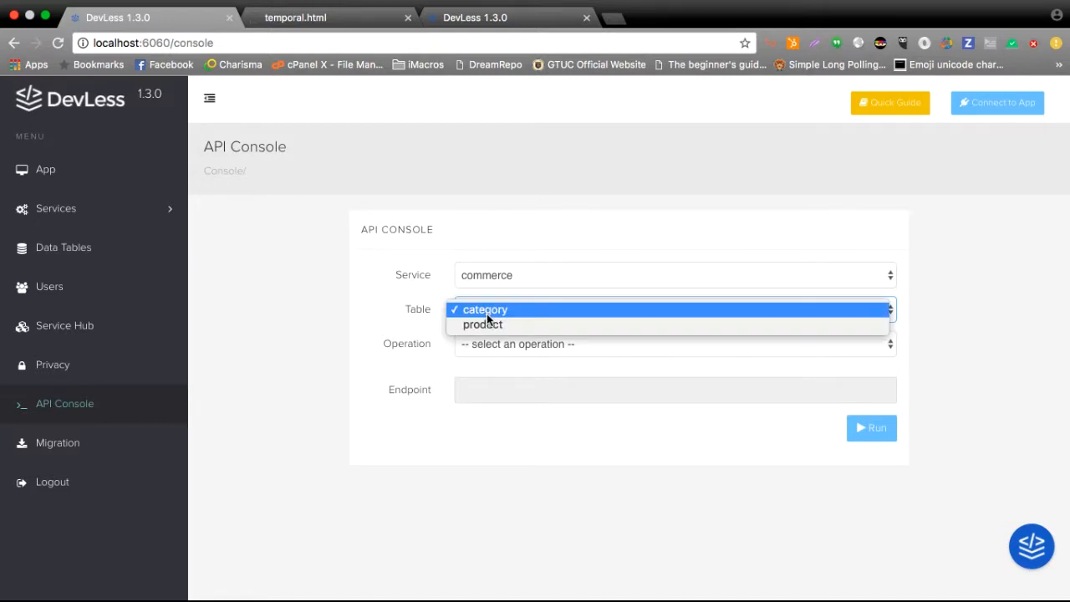
{"action": "left_click", "coordinate": [487, 329]}
{"action": "left_click", "coordinate": [492, 344]}
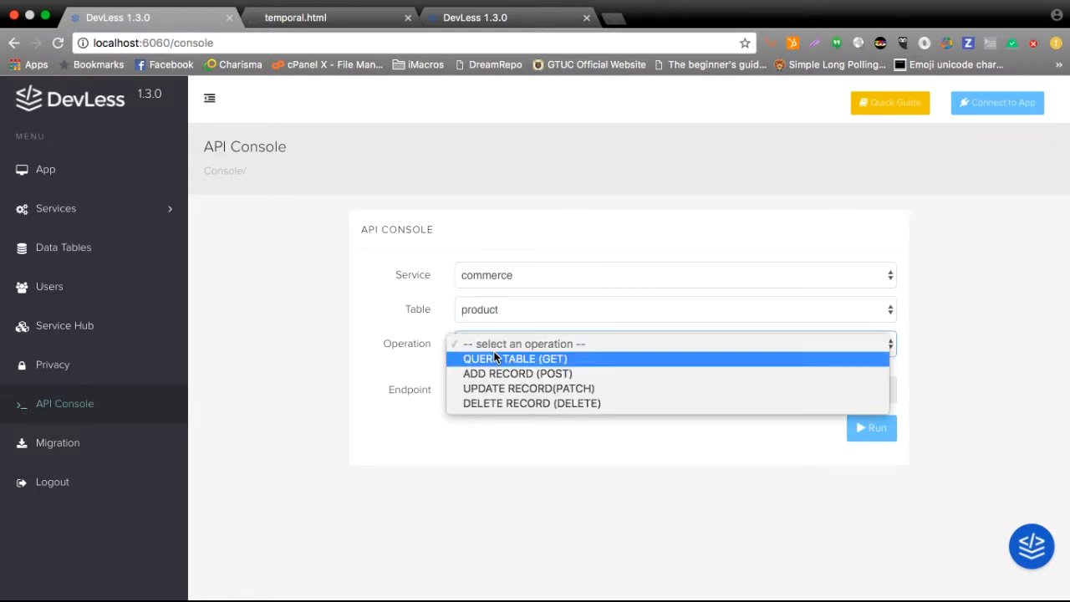
{"action": "left_click", "coordinate": [494, 359]}
{"action": "left_click", "coordinate": [884, 444]}
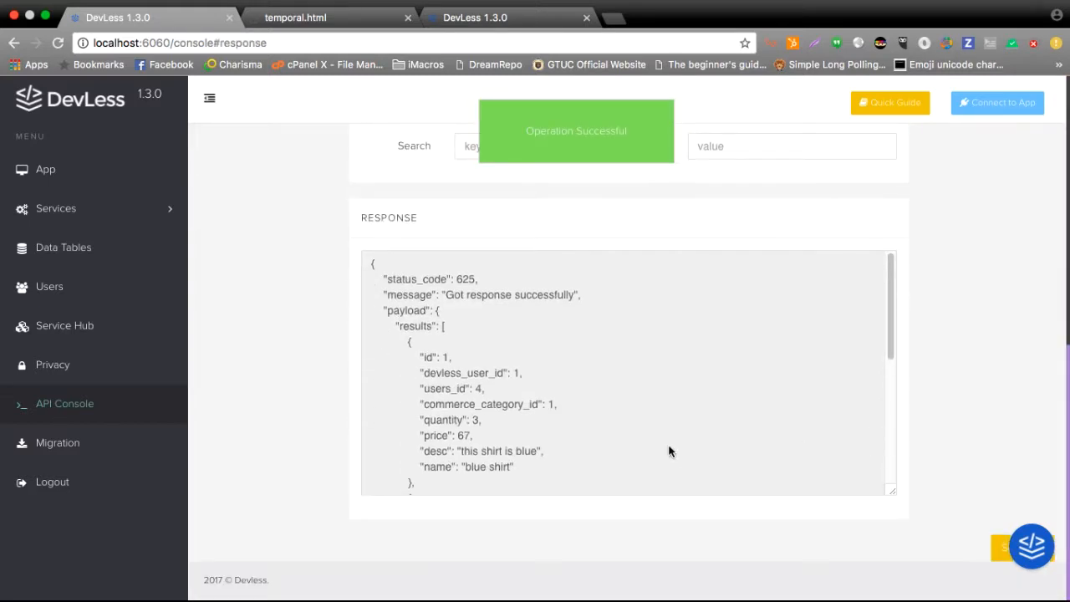
{"action": "scroll", "coordinate": [668, 452], "scroll_direction": "up", "scroll_amount": 3}
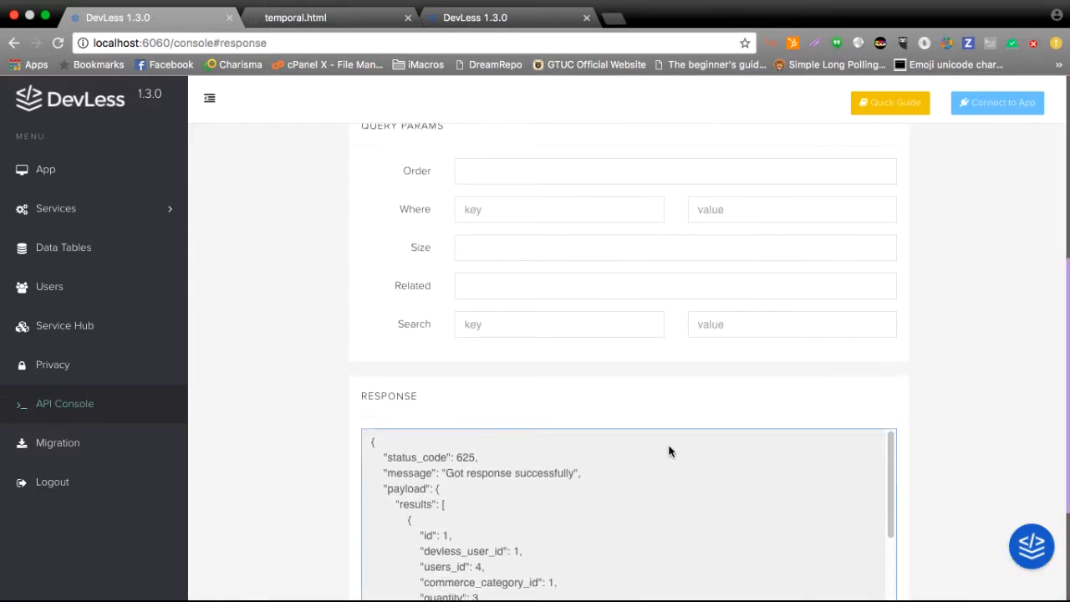
{"action": "scroll", "coordinate": [987, 257], "scroll_direction": "down", "scroll_amount": 2}
{"action": "scroll", "coordinate": [775, 363], "scroll_direction": "down", "scroll_amount": 3}
{"action": "scroll", "coordinate": [774, 370], "scroll_direction": "down", "scroll_amount": 3}
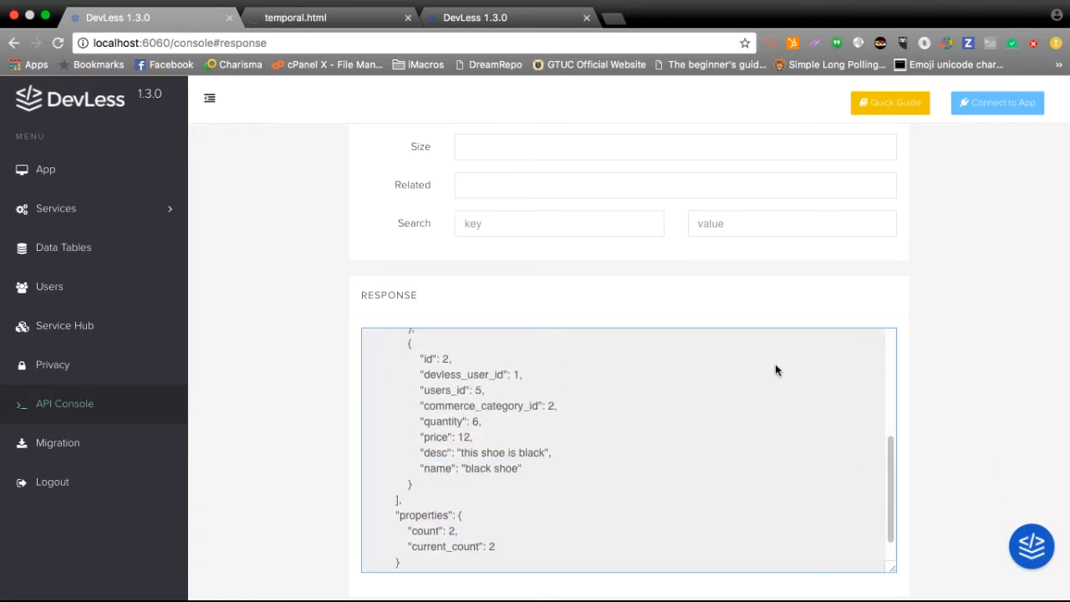
Set the query's Related parameter to category and run the product query again.
{"action": "scroll", "coordinate": [922, 307], "scroll_direction": "up", "scroll_amount": 2}
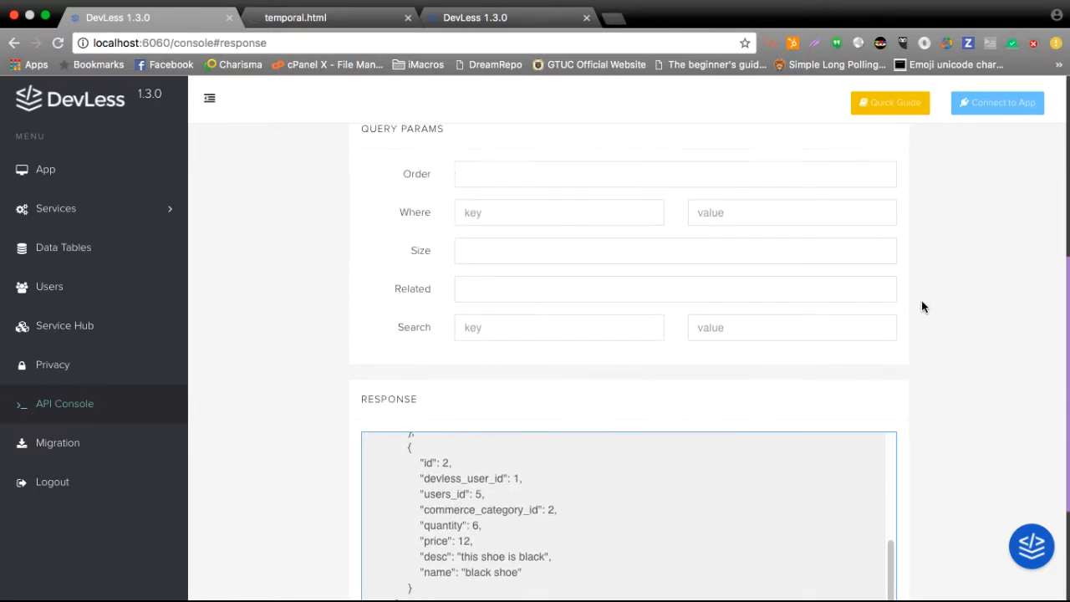
{"action": "left_click", "coordinate": [826, 297]}
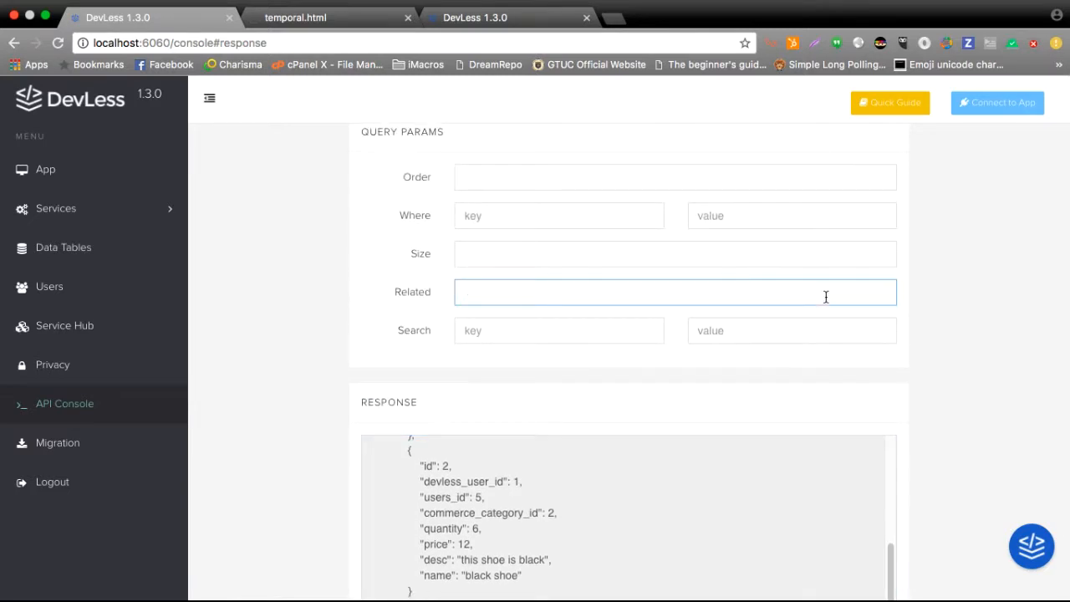
{"action": "type", "text": "category"}
{"action": "scroll", "coordinate": [981, 301], "scroll_direction": "up", "scroll_amount": 5}
{"action": "left_click", "coordinate": [880, 266]}
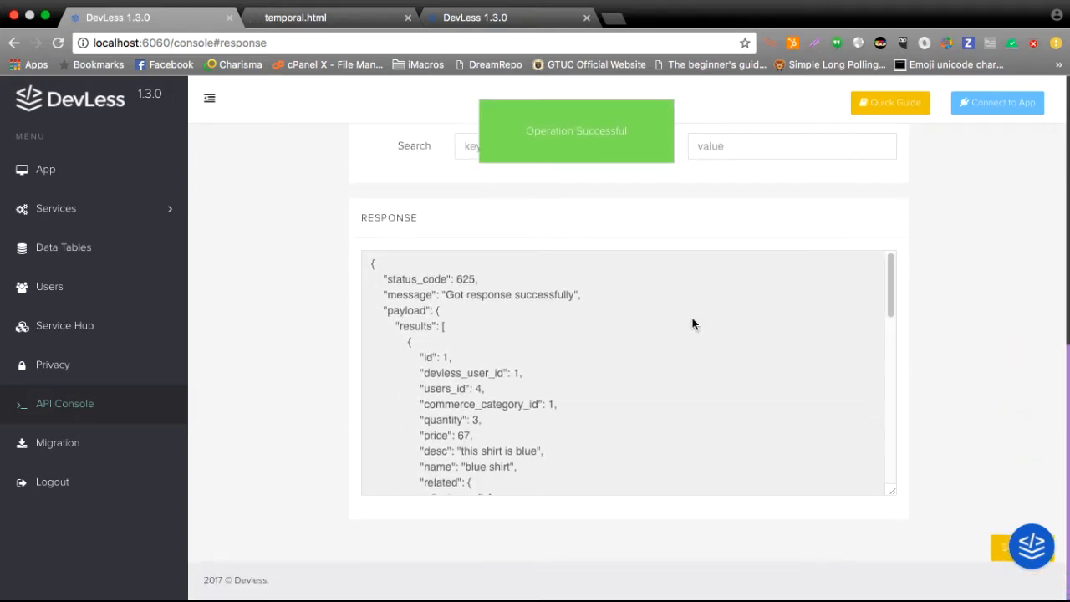
Examine the response for the related category data nested in each product record.
{"action": "scroll", "coordinate": [623, 357], "scroll_direction": "up", "scroll_amount": 2}
{"action": "scroll", "coordinate": [580, 437], "scroll_direction": "up", "scroll_amount": 2}
{"action": "scroll", "coordinate": [568, 485], "scroll_direction": "down", "scroll_amount": 4}
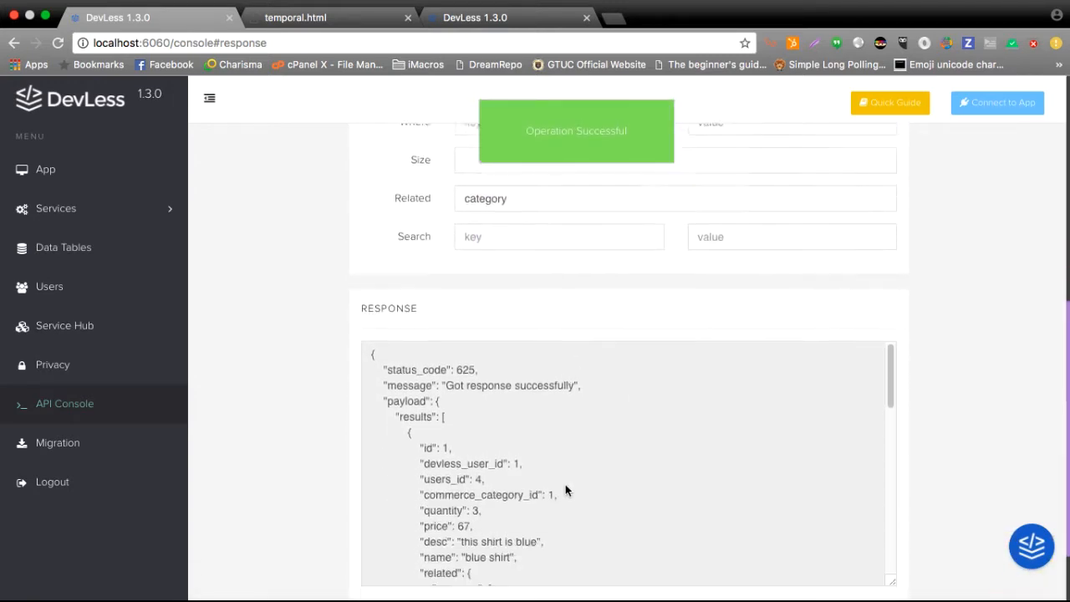
{"action": "scroll", "coordinate": [565, 490], "scroll_direction": "down", "scroll_amount": 3}
{"action": "scroll", "coordinate": [565, 489], "scroll_direction": "down", "scroll_amount": 1}
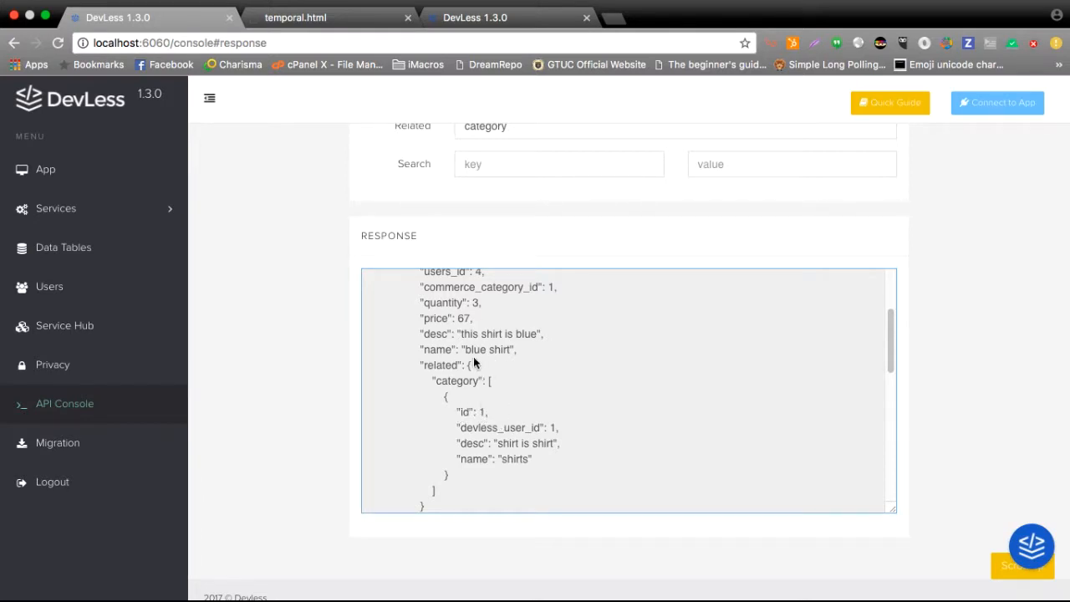
{"action": "scroll", "coordinate": [478, 430], "scroll_direction": "down", "scroll_amount": 5}
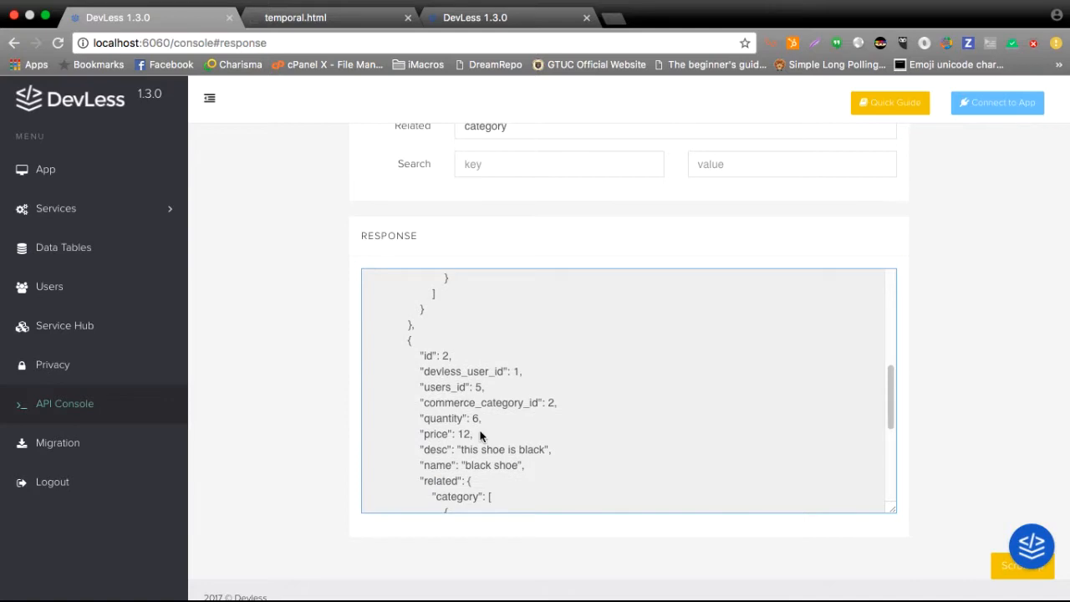
{"action": "scroll", "coordinate": [480, 434], "scroll_direction": "down", "scroll_amount": 3}
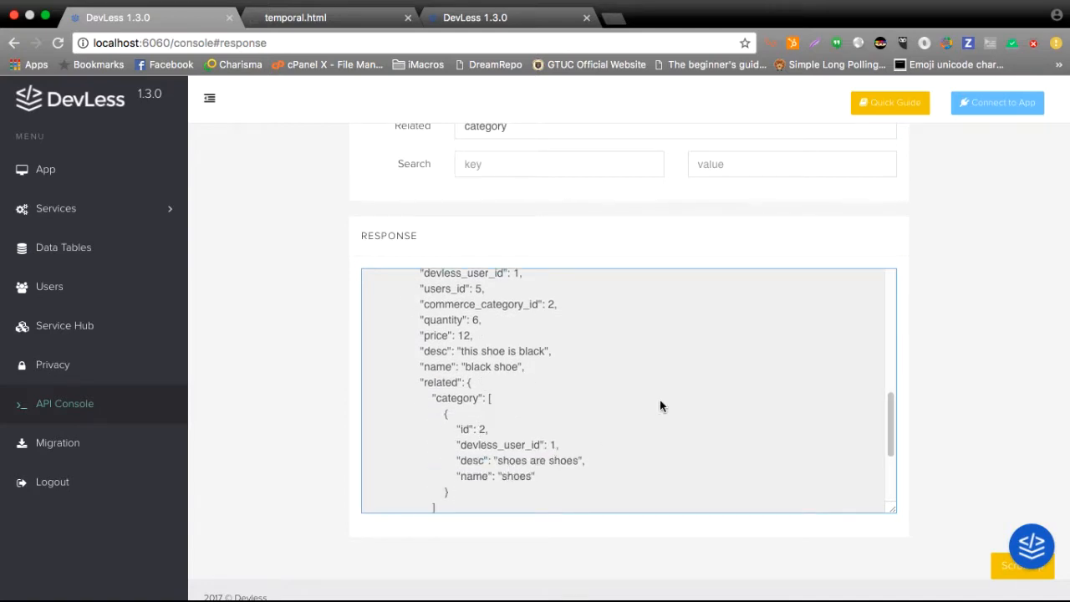
Replace the Related parameter with the wildcard * and rerun the product query.
{"action": "scroll", "coordinate": [976, 264], "scroll_direction": "up", "scroll_amount": 4}
{"action": "left_click", "coordinate": [620, 390]}
{"action": "key", "text": "super+a"}
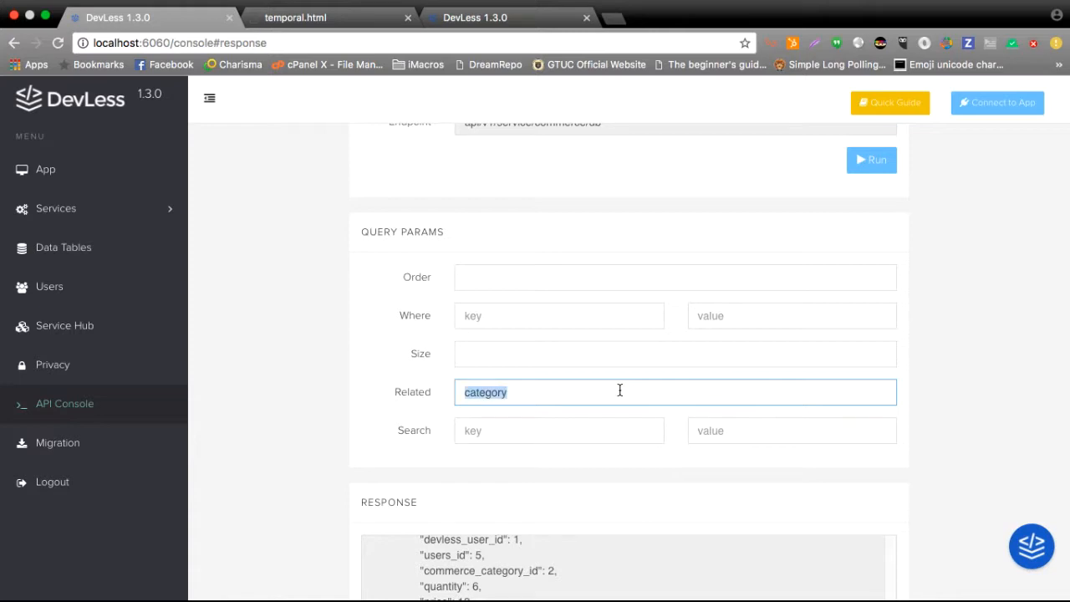
{"action": "key", "text": "BackSpace"}
{"action": "left_click", "coordinate": [869, 160]}
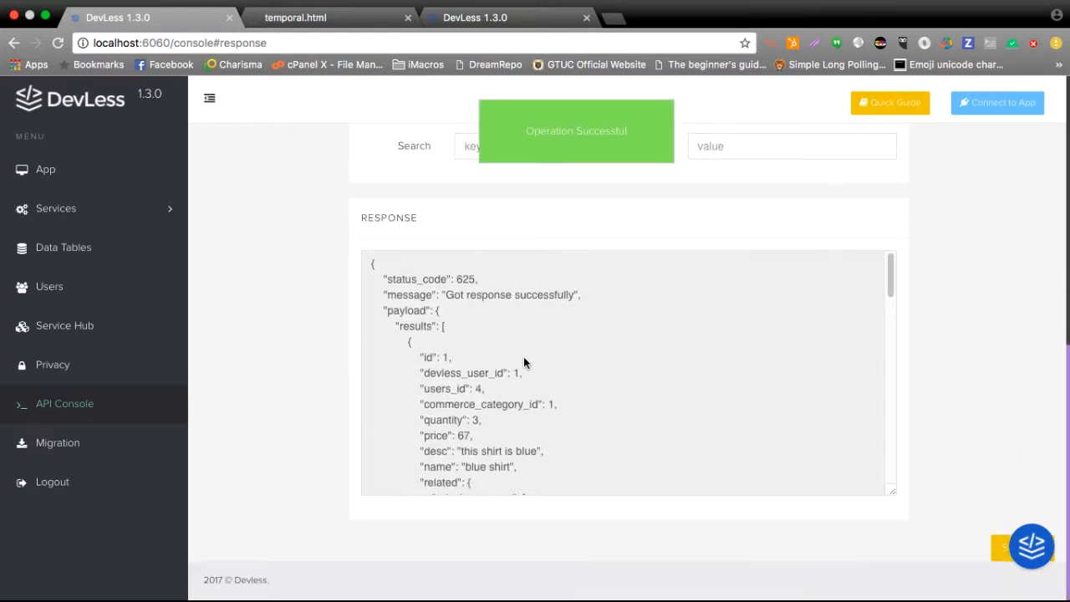
Examine the response for the related user and category data nested in both product records.
{"action": "scroll", "coordinate": [523, 357], "scroll_direction": "down", "scroll_amount": 3}
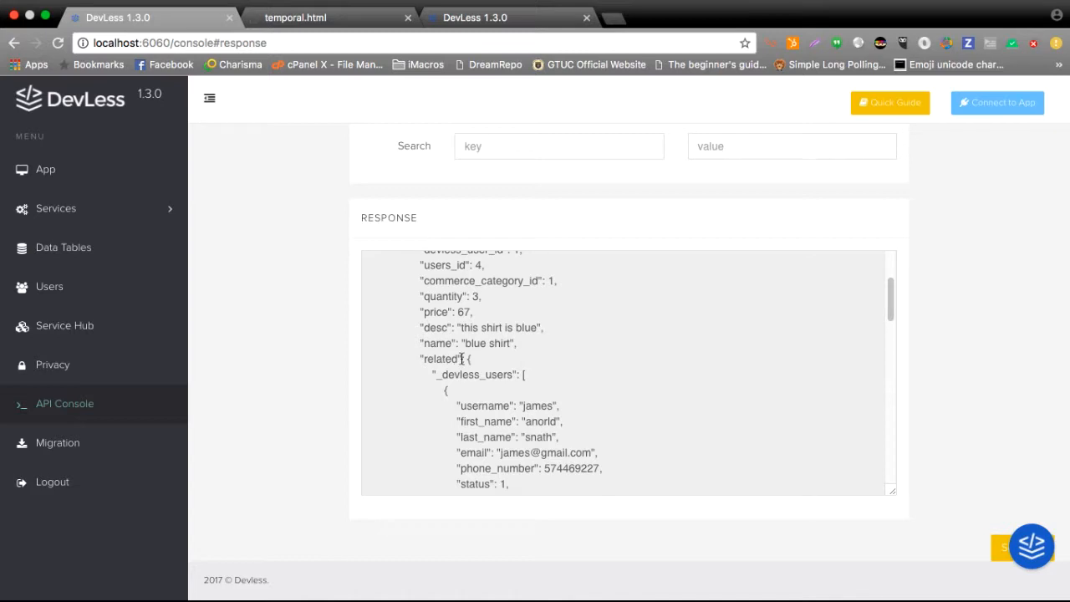
{"action": "scroll", "coordinate": [501, 378], "scroll_direction": "down", "scroll_amount": 2}
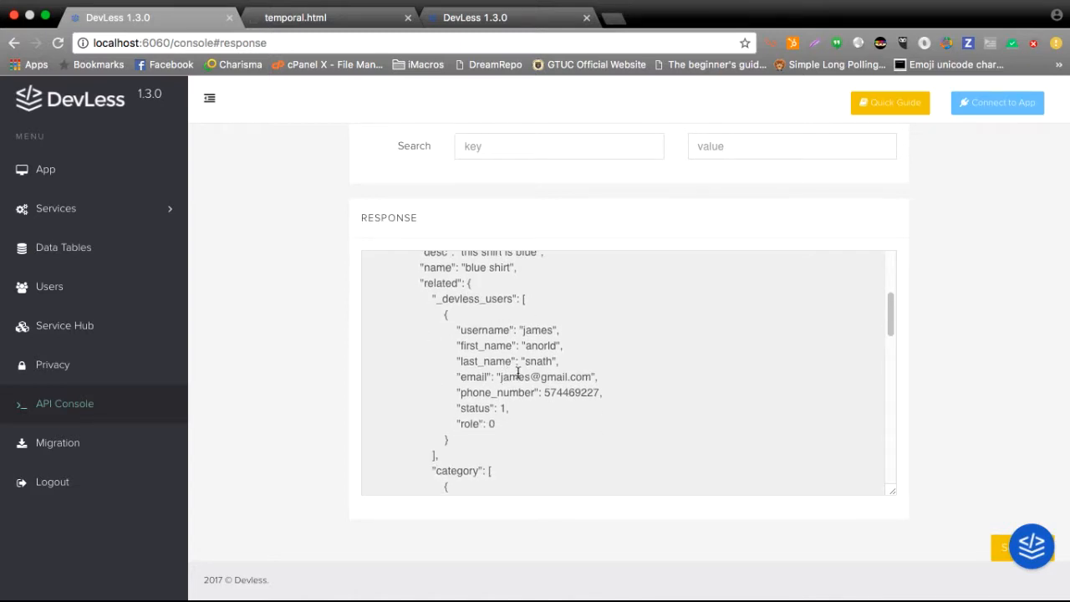
{"action": "scroll", "coordinate": [515, 374], "scroll_direction": "down", "scroll_amount": 2}
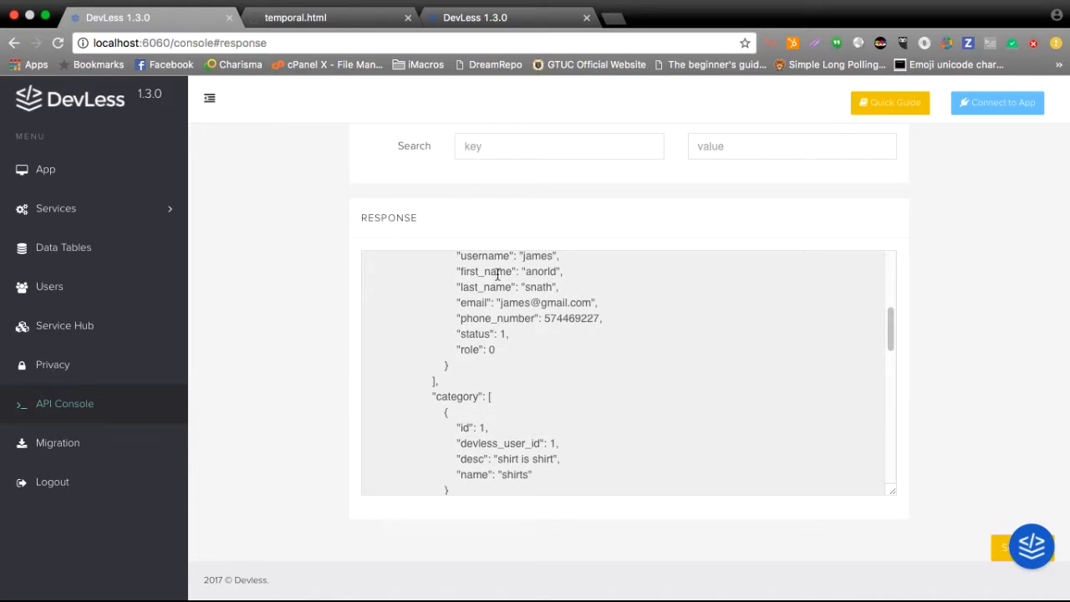
{"action": "scroll", "coordinate": [493, 380], "scroll_direction": "down", "scroll_amount": 2}
{"action": "scroll", "coordinate": [501, 368], "scroll_direction": "down", "scroll_amount": 6}
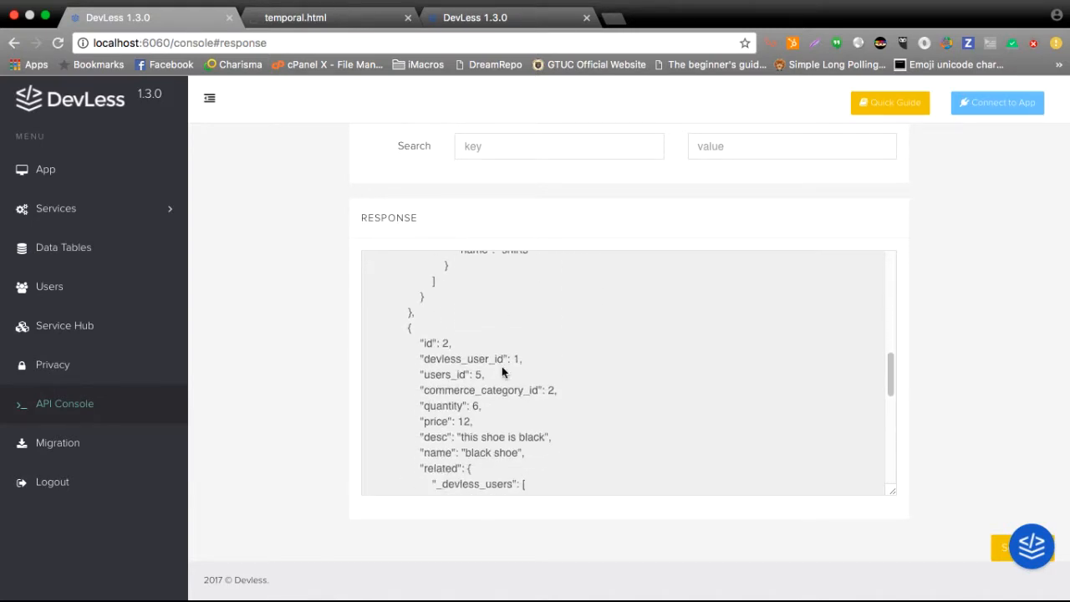
{"action": "scroll", "coordinate": [501, 370], "scroll_direction": "down", "scroll_amount": 1}
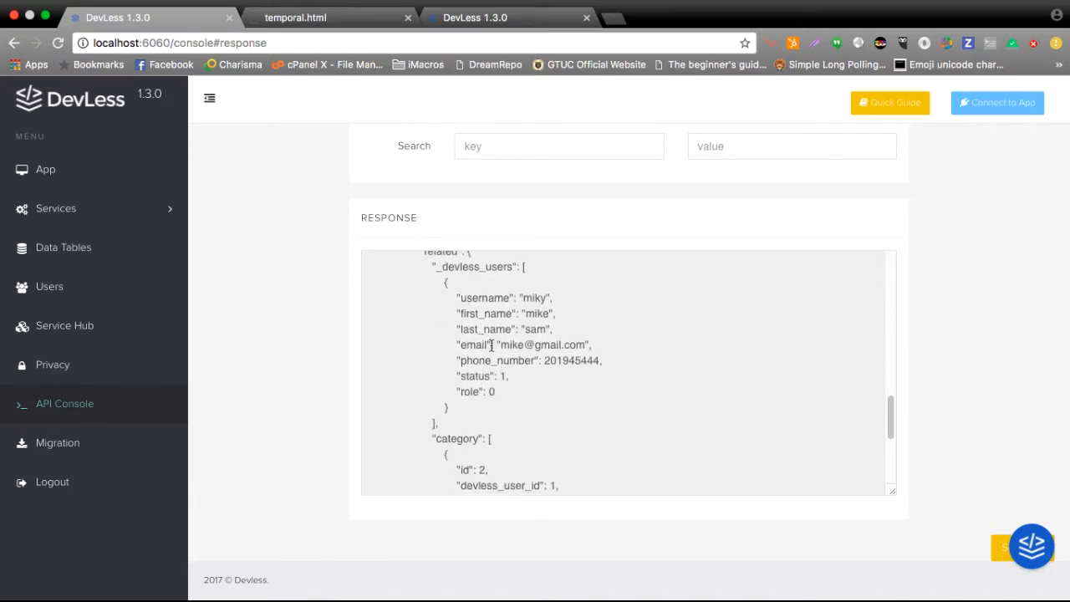
{"action": "scroll", "coordinate": [494, 382], "scroll_direction": "down", "scroll_amount": 4}
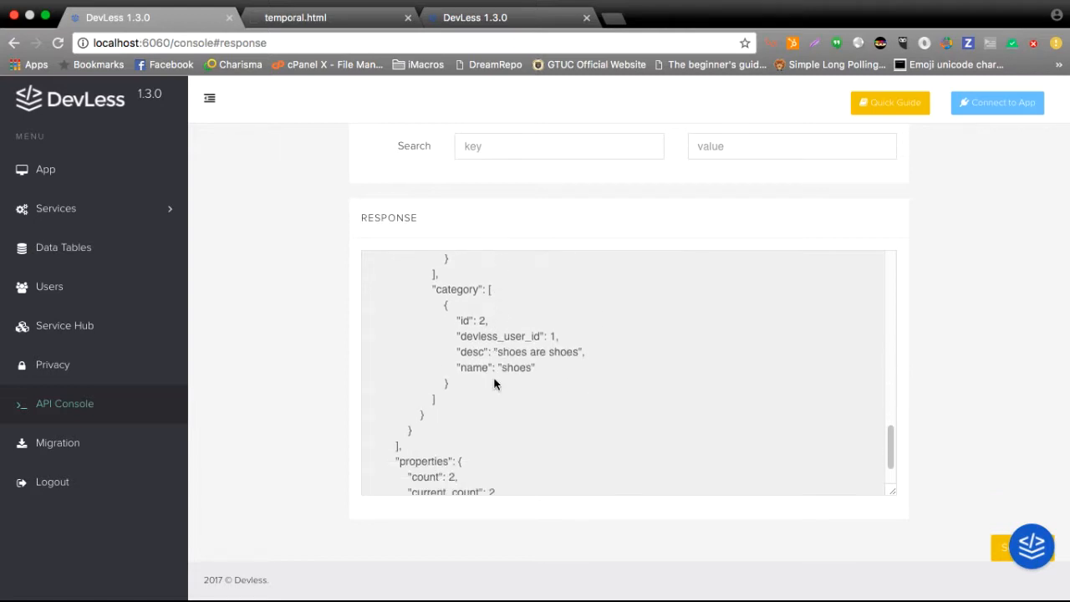
{"action": "scroll", "coordinate": [494, 382], "scroll_direction": "down", "scroll_amount": 1}
{"action": "scroll", "coordinate": [502, 388], "scroll_direction": "up", "scroll_amount": 10}
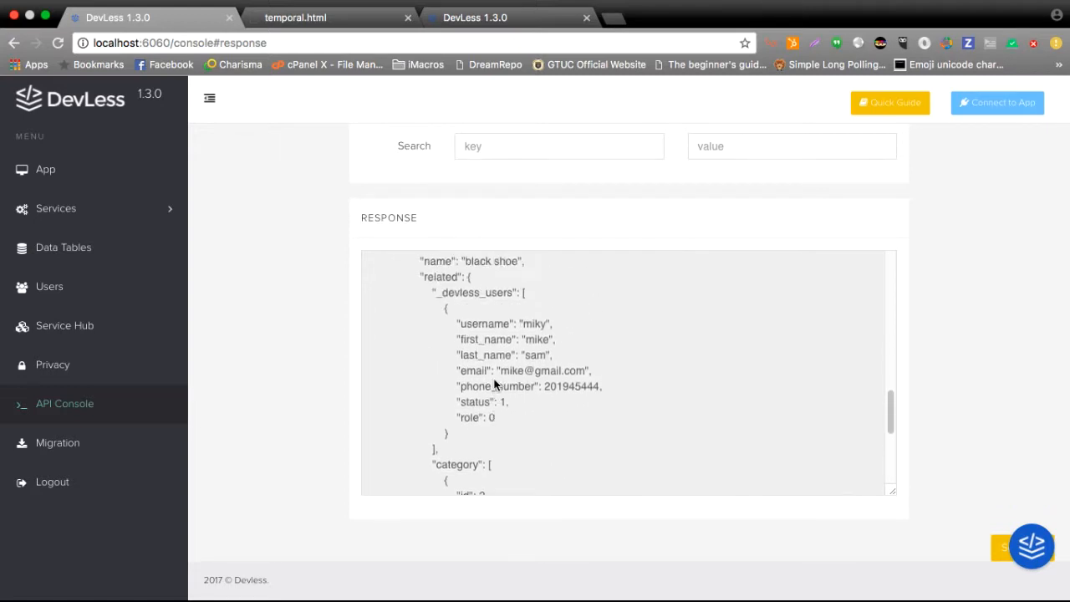
{"action": "scroll", "coordinate": [520, 406], "scroll_direction": "up", "scroll_amount": 3}
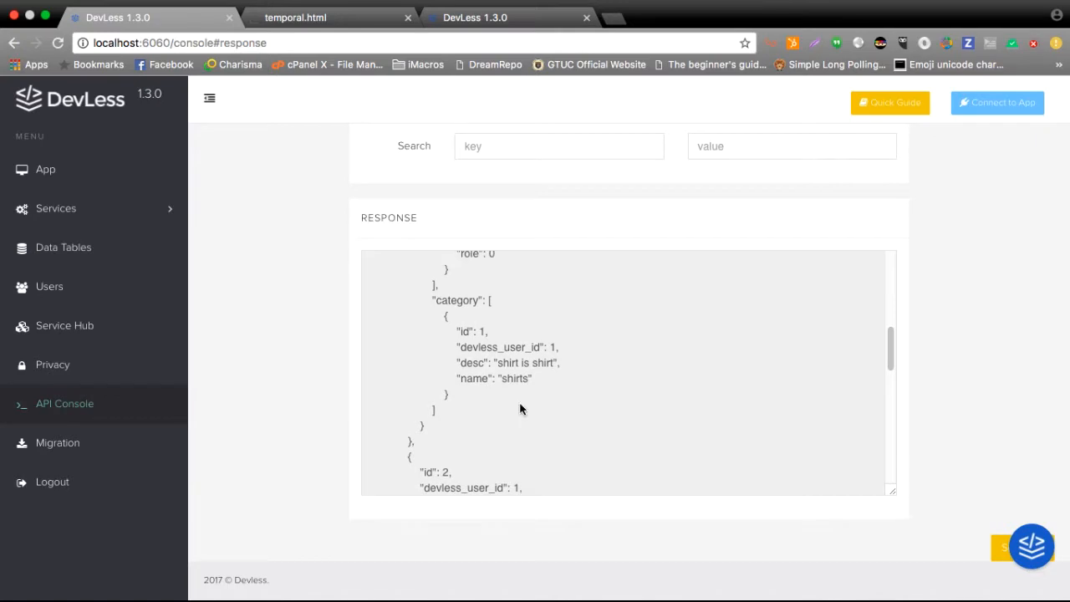
Copy the Web SDK connection script, including its connection token, and paste it into temporal.html in Sublime Text.
{"action": "left_click", "coordinate": [997, 102]}
{"action": "left_click_drag", "start_coordinate": [329, 233], "coordinate": [394, 268]}
{"action": "key", "text": "super+c"}
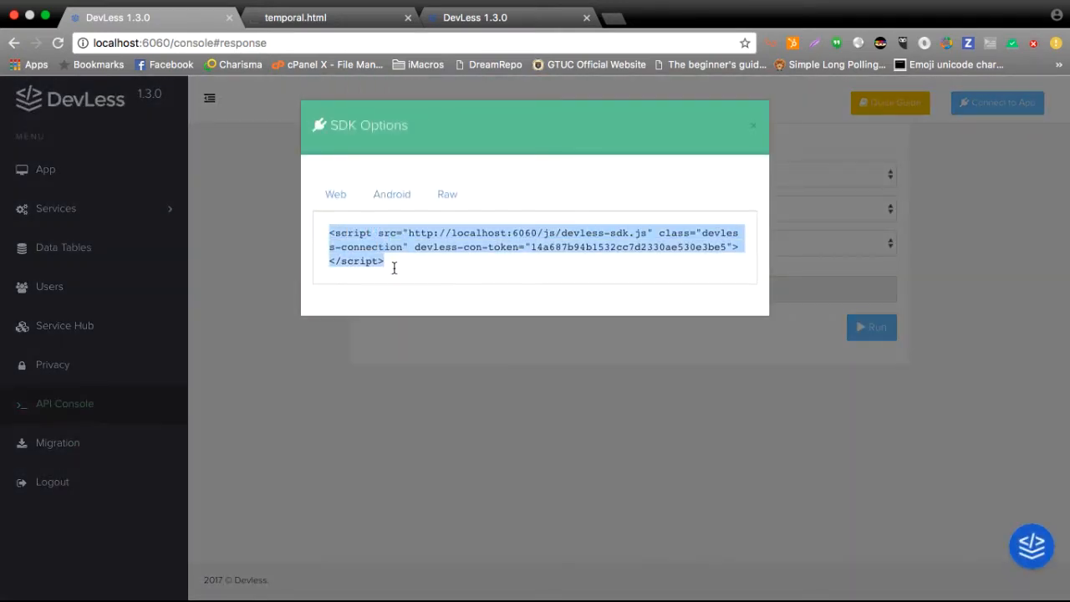
{"action": "left_click", "coordinate": [295, 16]}
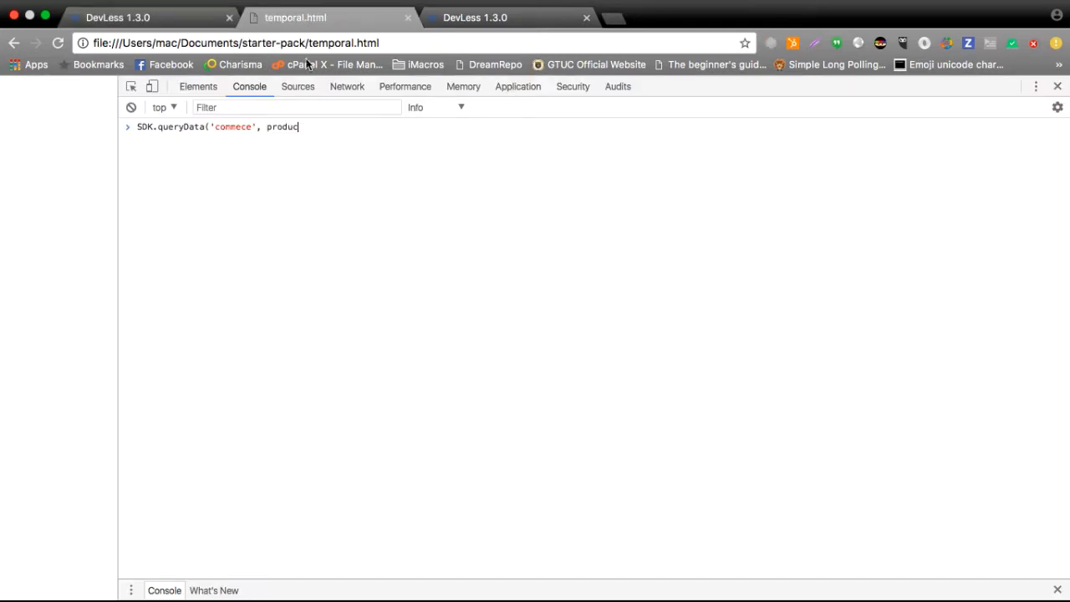
{"action": "left_click", "coordinate": [1057, 86]}
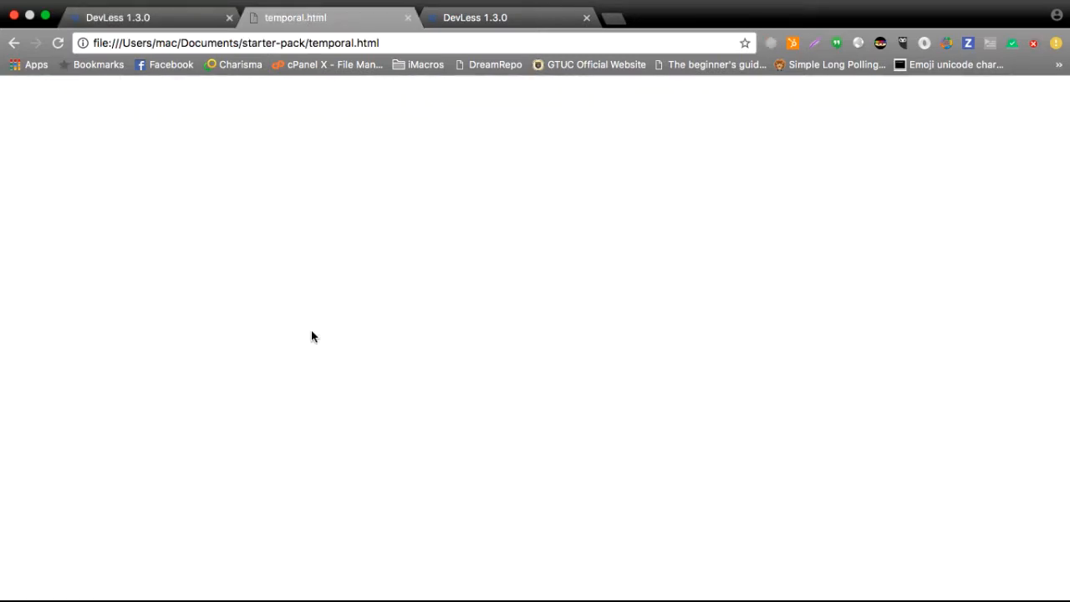
{"action": "key", "text": "super+Tab"}
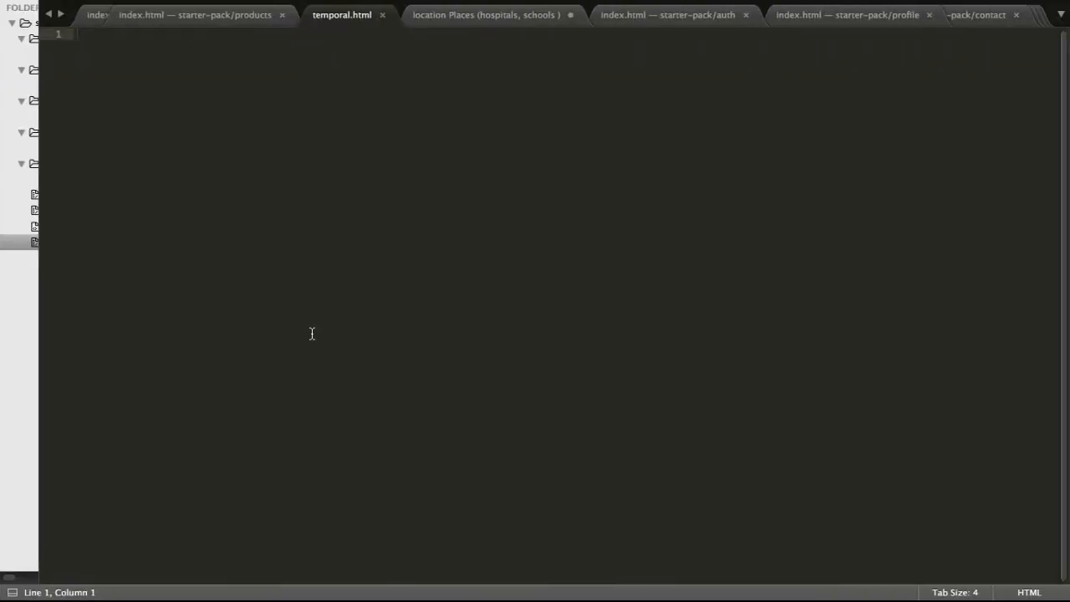
{"action": "key", "text": "super+v"}
Add blank lines above the SDK script and insert an empty multi-line div element on line 1.
{"action": "key", "text": "super+Left"}
{"action": "key", "text": "Return"}
{"action": "key", "text": "Return"}
{"action": "key", "text": "Return"}
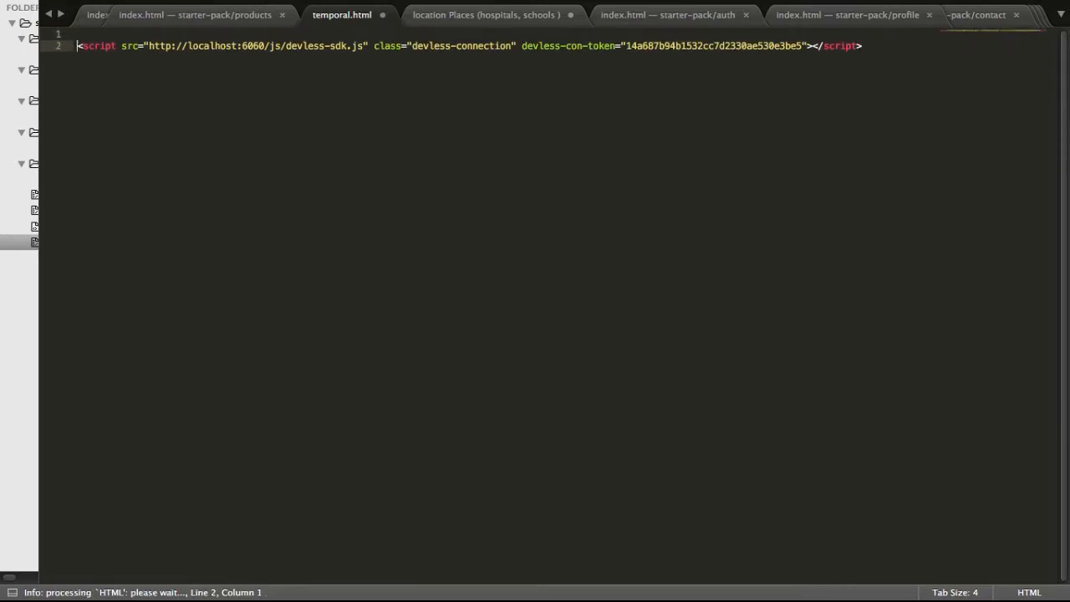
{"action": "key", "text": "Up"}
{"action": "key", "text": "Up"}
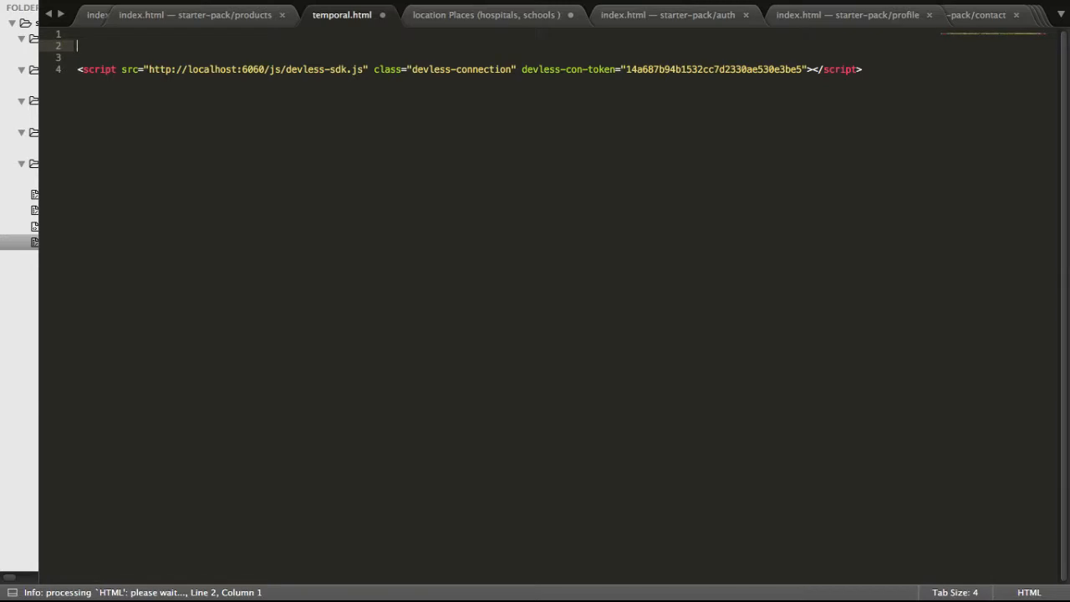
{"action": "key", "text": "Up"}
{"action": "type", "text": "<div"}
{"action": "key", "text": "Return"}
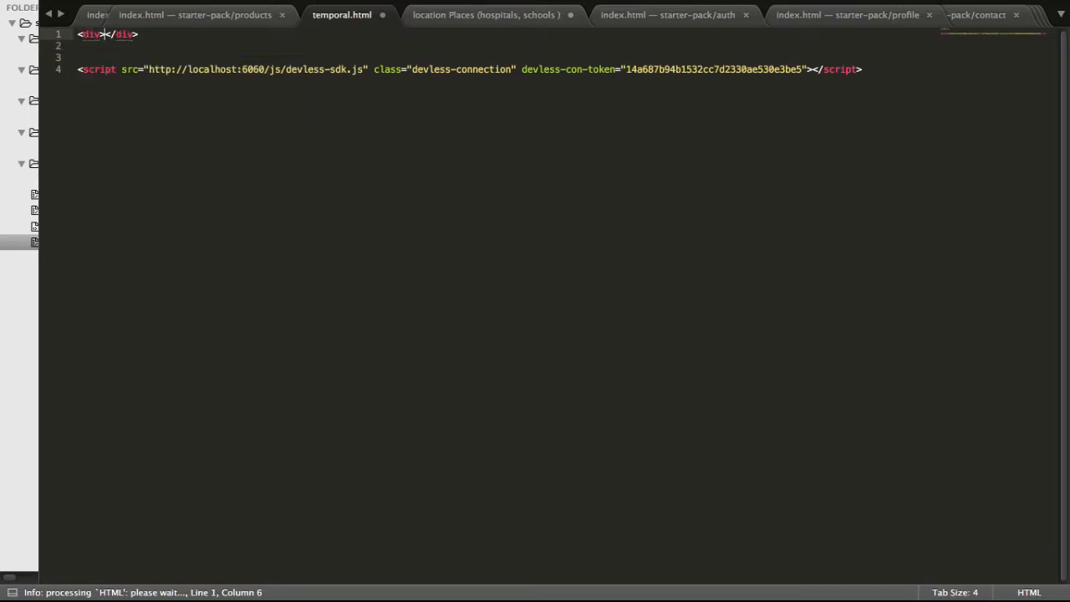
{"action": "key", "text": "Return"}
Give the div the class dv-get-all:commerce:product.
{"action": "key", "text": "Up"}
{"action": "type", "text": "cl"}
{"action": "key", "text": "Tab"}
{"action": "type", "text": "dv-get-a"}
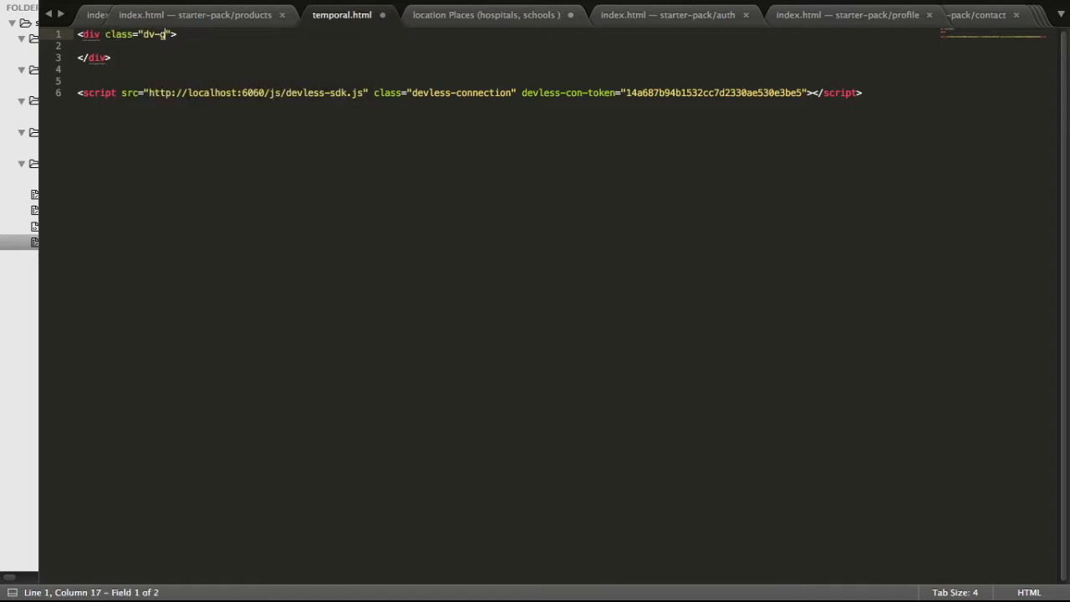
{"action": "type", "text": "ll-"}
{"action": "key", "text": "BackSpace"}
{"action": "type", "text": ":commerce:"}
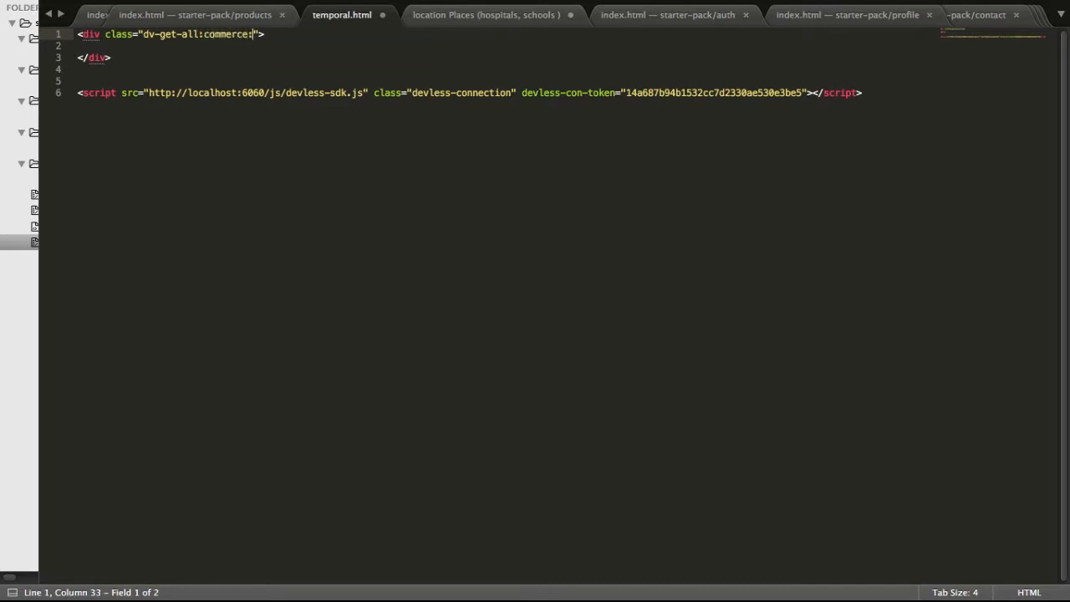
{"action": "type", "text": "product"}
Check the commerce service's table names in the DevLess API Console in Chrome, and return to temporal.html in Sublime Text.
{"action": "key", "text": "super+Tab"}
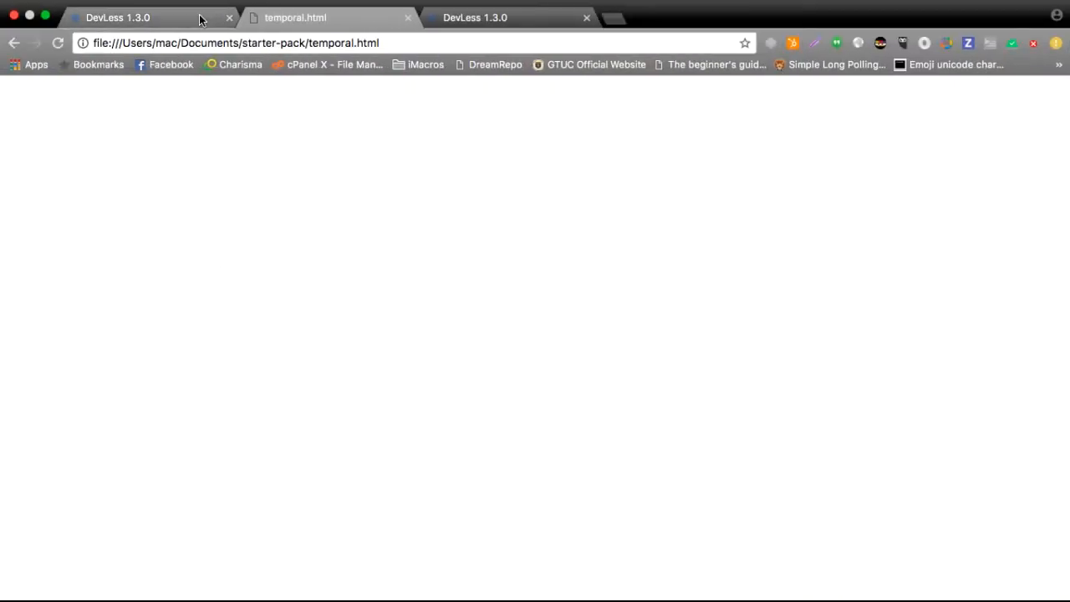
{"action": "left_click", "coordinate": [198, 17]}
{"action": "left_click", "coordinate": [238, 222]}
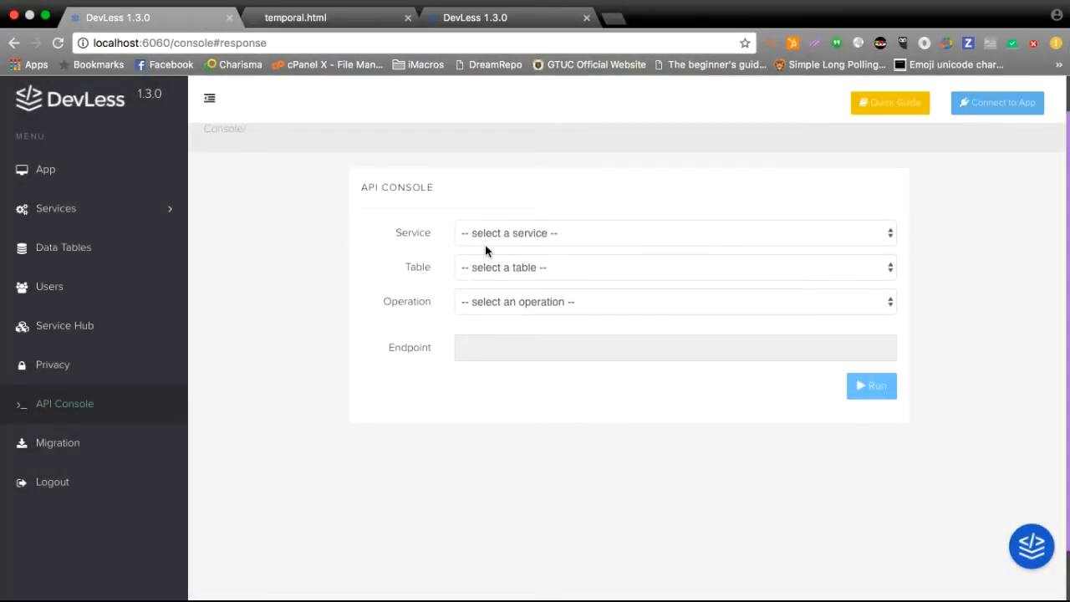
{"action": "left_click", "coordinate": [462, 239]}
{"action": "left_click", "coordinate": [482, 254]}
{"action": "left_click", "coordinate": [489, 267]}
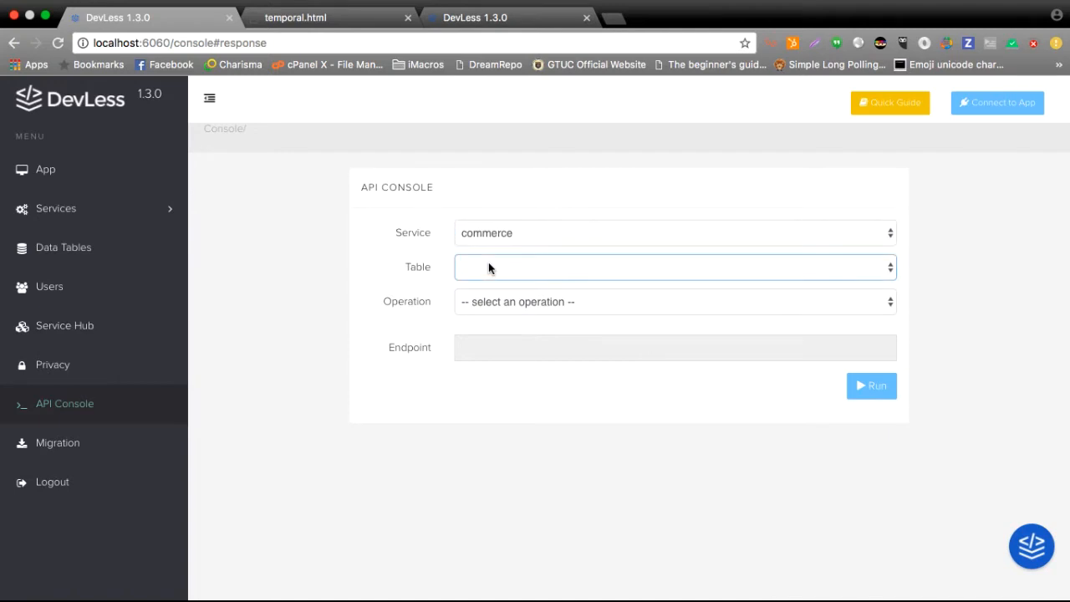
{"action": "left_click", "coordinate": [489, 267]}
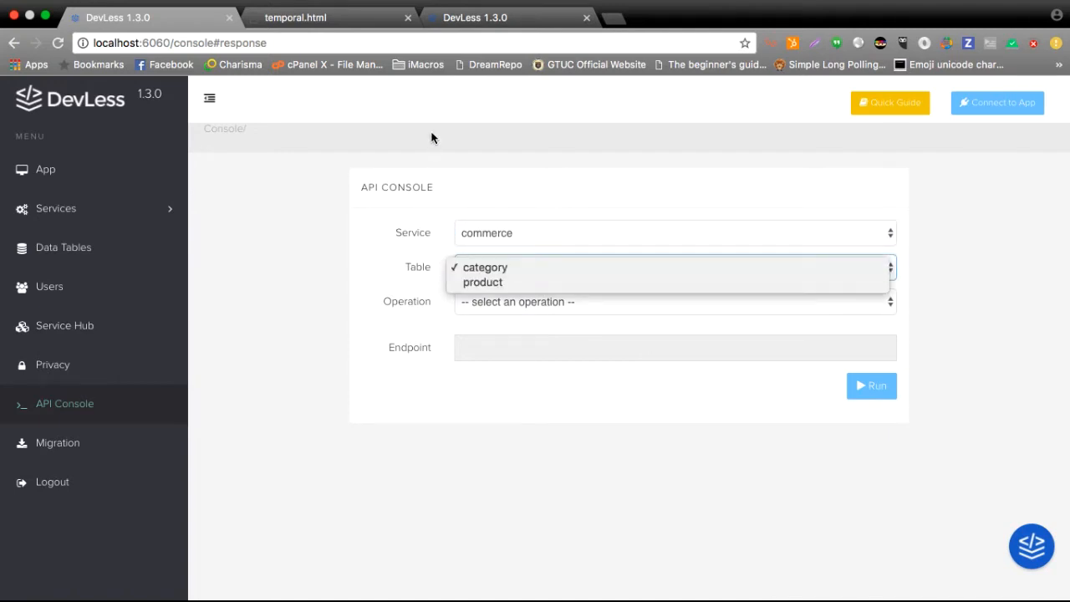
{"action": "key", "text": "ctrl+Right"}
{"action": "key", "text": "ctrl+Left"}
{"action": "left_click", "coordinate": [297, 20]}
{"action": "key", "text": "ctrl+Right"}
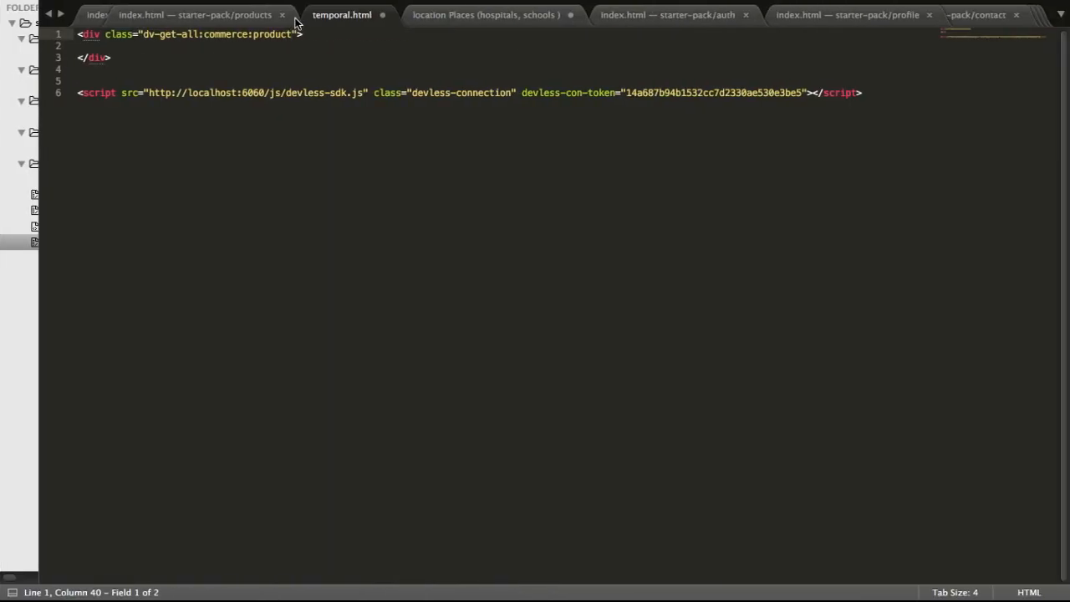
Add an indented span with the class var-name inside the product div.
{"action": "key", "text": "Tab"}
{"action": "type", "text": "span"}
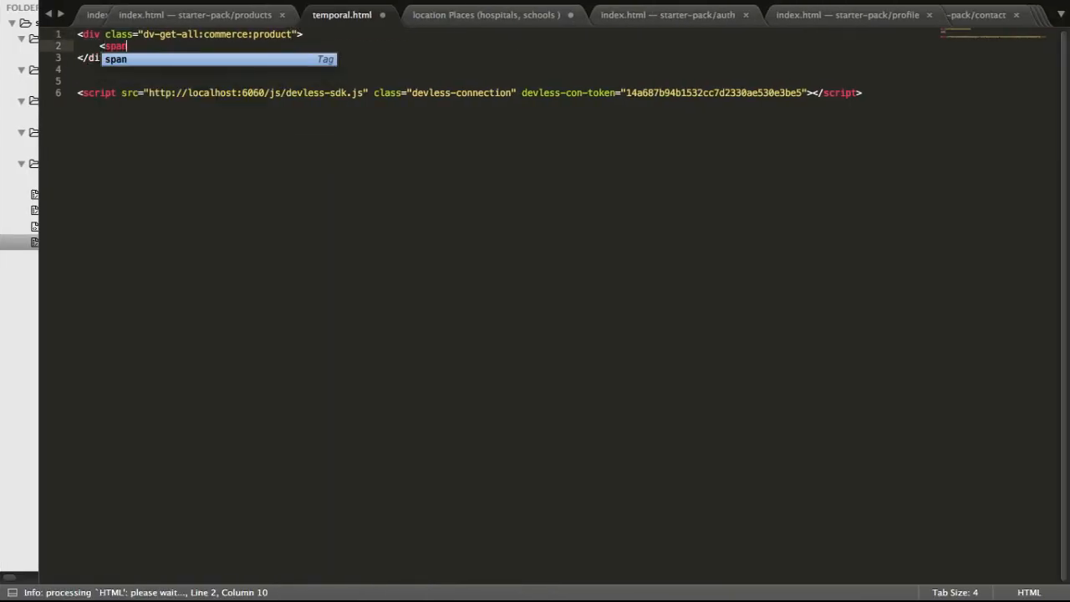
{"action": "key", "text": "Tab"}
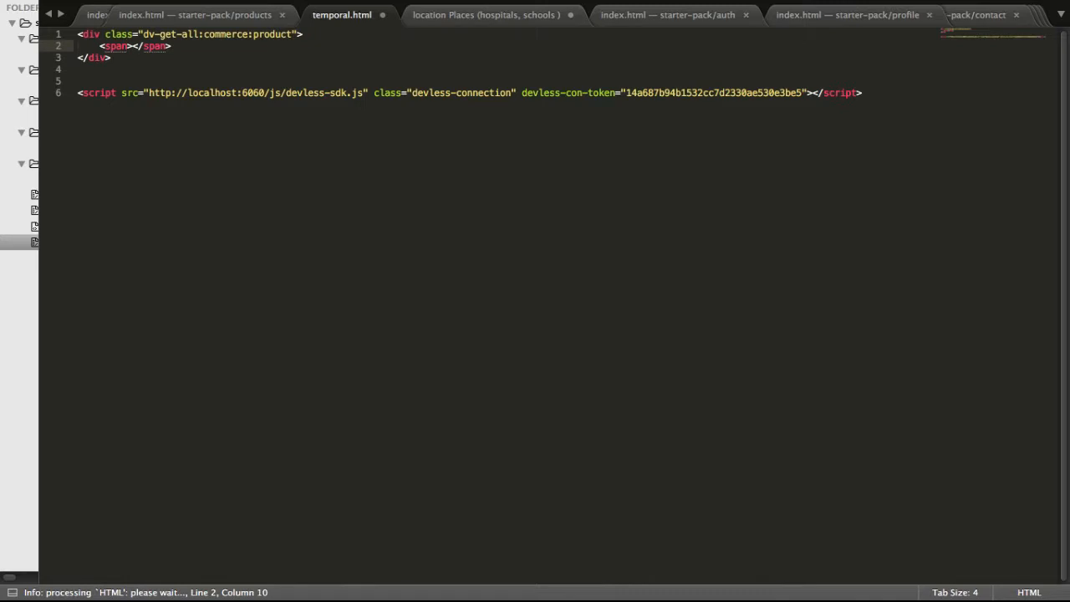
{"action": "type", "text": "cl"}
{"action": "key", "text": "Tab"}
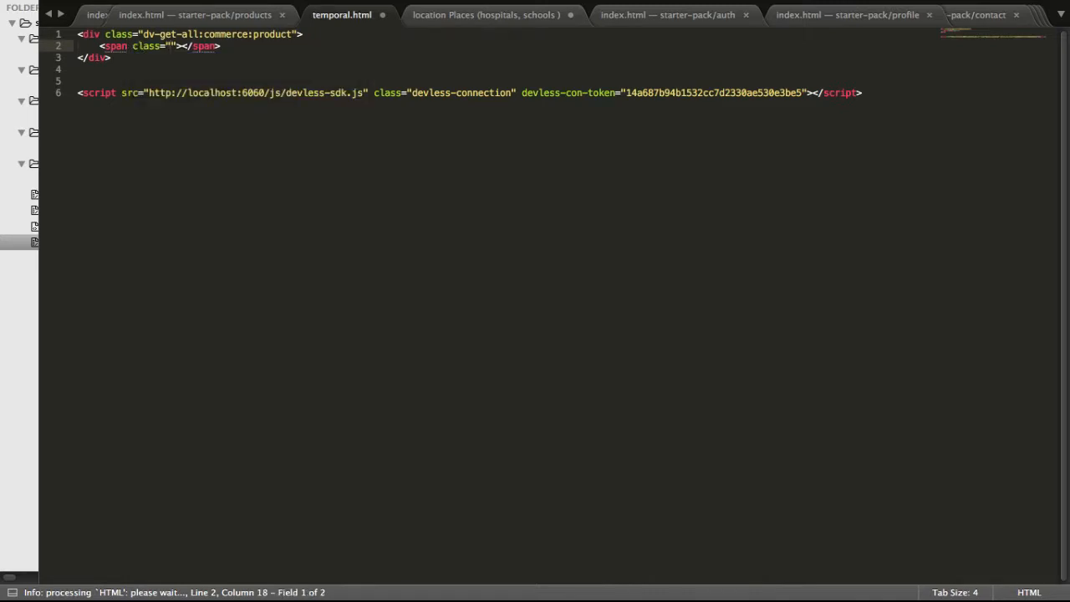
{"action": "type", "text": "var-na"}
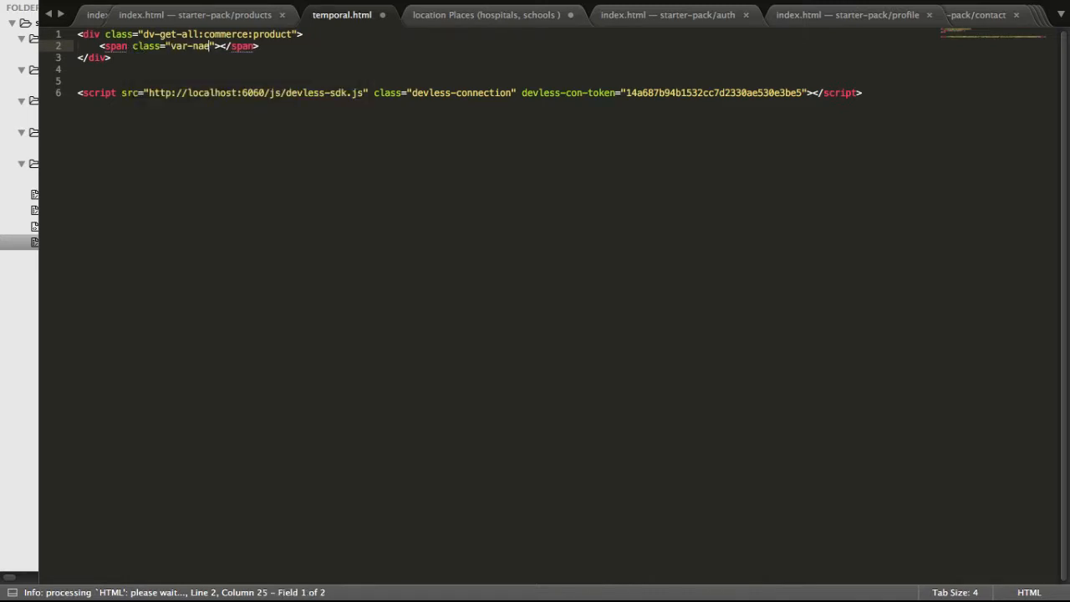
{"action": "type", "text": "me"}
Duplicate the name span twice and change the second span's class to var-desc.
{"action": "key", "text": "ctrl+shift+d"}
{"action": "key", "text": "ctrl+shift+d"}
{"action": "key", "text": "Up"}
{"action": "key", "text": "shift+Home"}
{"action": "key", "text": "Right"}
{"action": "key", "text": "BackSpace"}
{"action": "key", "text": "BackSpace"}
{"action": "key", "text": "BackSpace"}
{"action": "key", "text": "BackSpace"}
{"action": "type", "text": "de"}
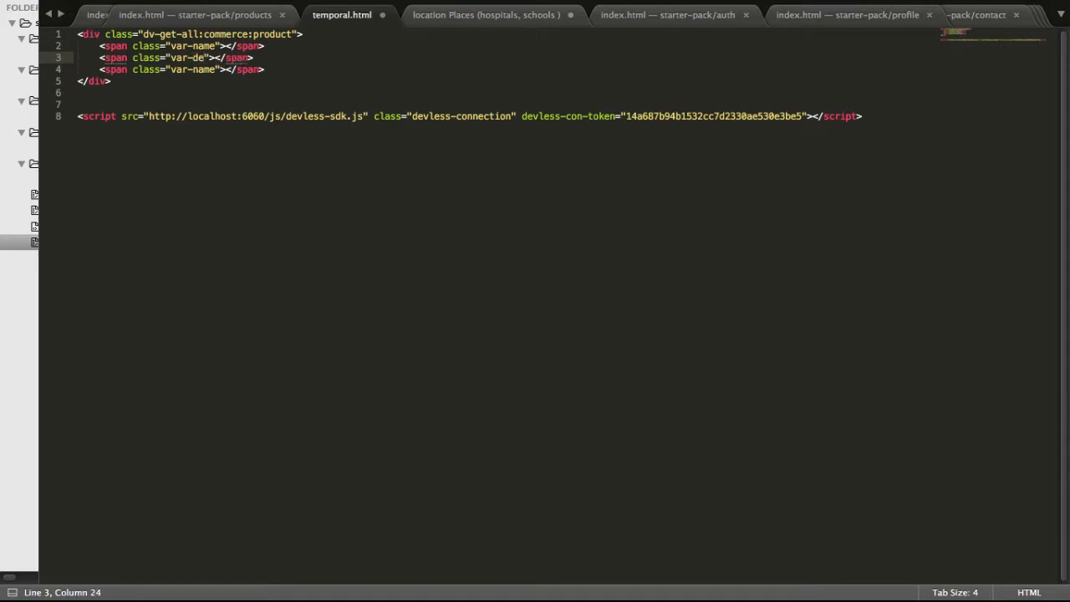
{"action": "type", "text": "sc"}
Change the third span's class to var-price.
{"action": "key", "text": "Down"}
{"action": "key", "text": "BackSpace"}
{"action": "key", "text": "BackSpace"}
{"action": "key", "text": "BackSpace"}
{"action": "key", "text": "BackSpace"}
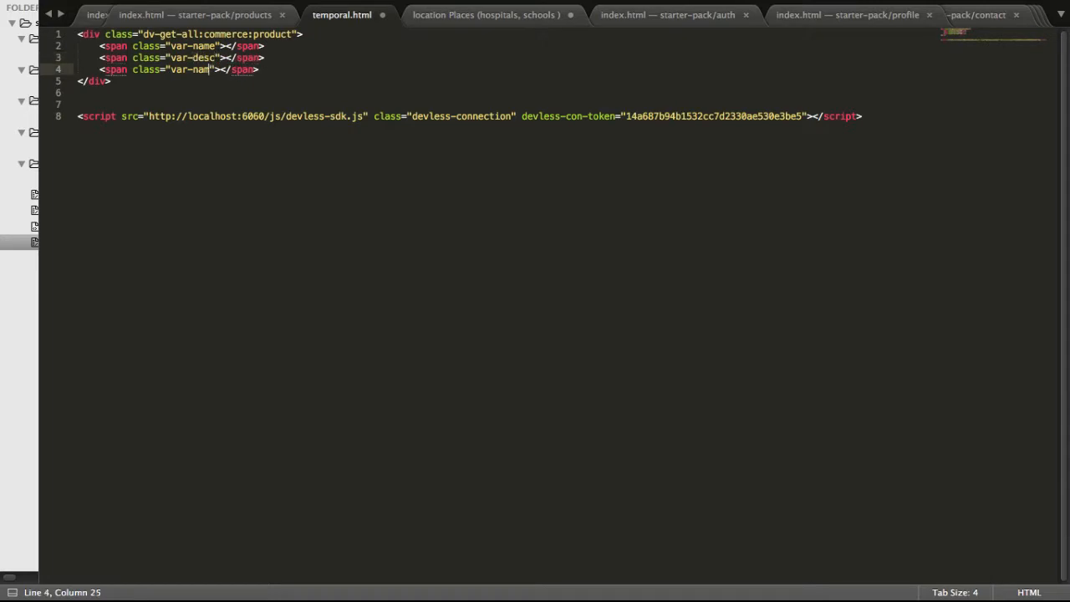
{"action": "type", "text": "[rice"}
{"action": "key", "text": "BackSpace"}
{"action": "key", "text": "BackSpace"}
{"action": "key", "text": "BackSpace"}
{"action": "key", "text": "BackSpace"}
{"action": "type", "text": "price"}
{"action": "key", "text": "Left"}
{"action": "key", "text": "Left"}
{"action": "key", "text": "Left"}
{"action": "key", "text": "Left"}
{"action": "key", "text": "Left"}
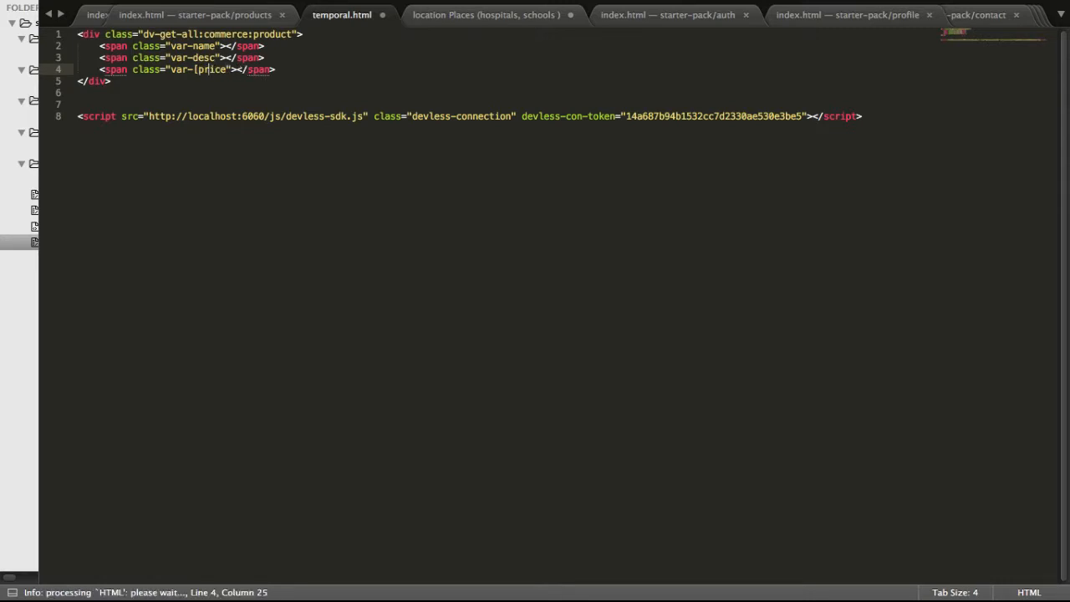
{"action": "key", "text": "BackSpace"}
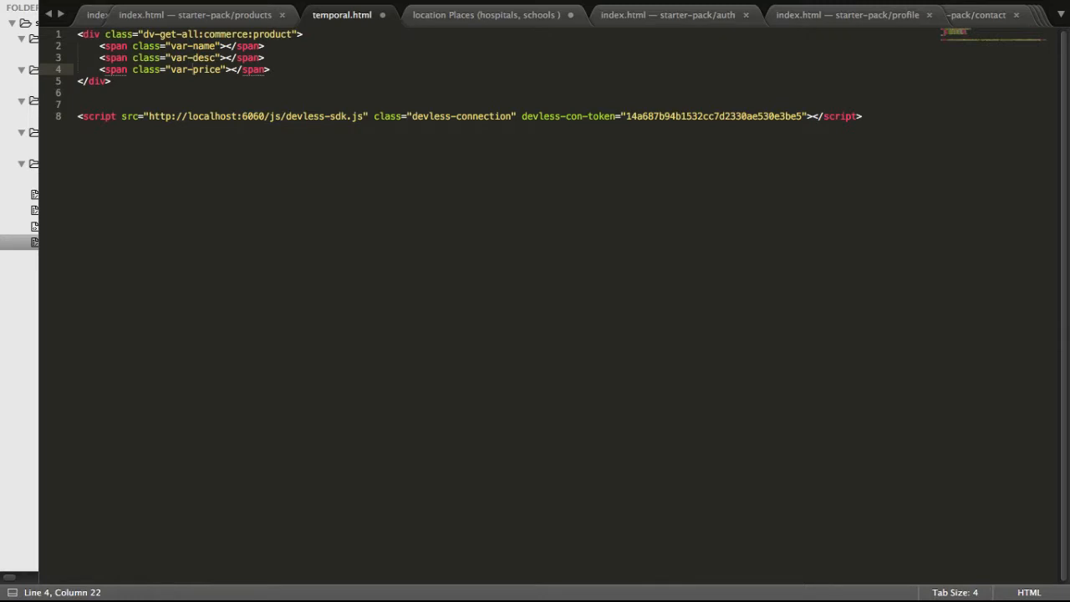
Duplicate the price span, change the copy's class to var-quantity, and save the file.
{"action": "key", "text": "ctrl+shift+d"}
{"action": "key", "text": "shift+End"}
{"action": "key", "text": "shift+Left"}
{"action": "key", "text": "shift+Left"}
{"action": "key", "text": "shift+Left"}
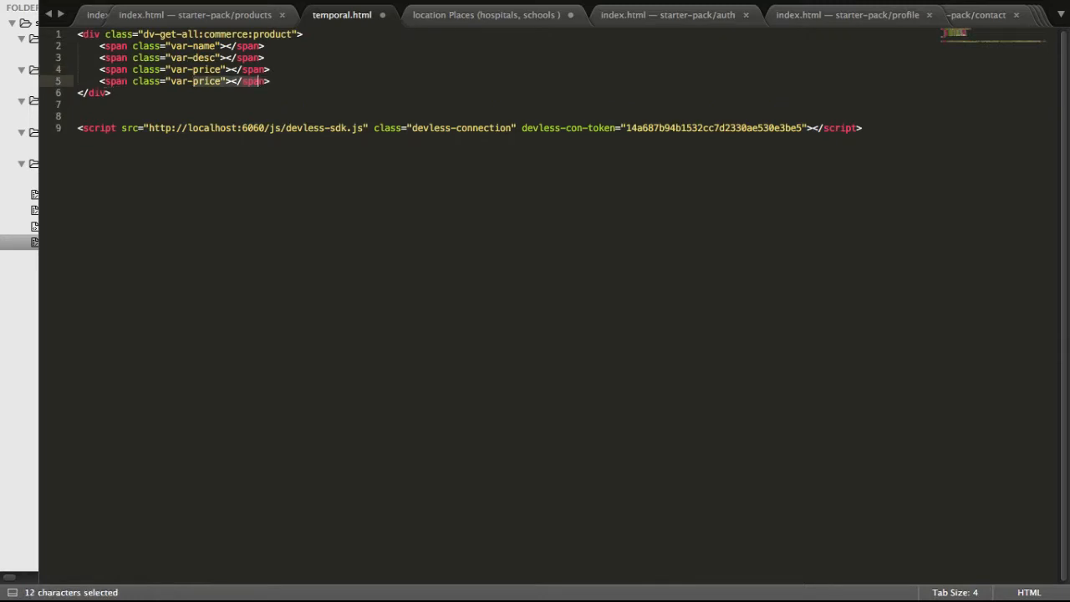
{"action": "key", "text": "shift+Left"}
{"action": "key", "text": "shift+Left"}
{"action": "key", "text": "shift+Left"}
{"action": "key", "text": "shift+Left"}
{"action": "key", "text": "shift+Left"}
{"action": "key", "text": "shift+Left"}
{"action": "type", "text": "quantity"}
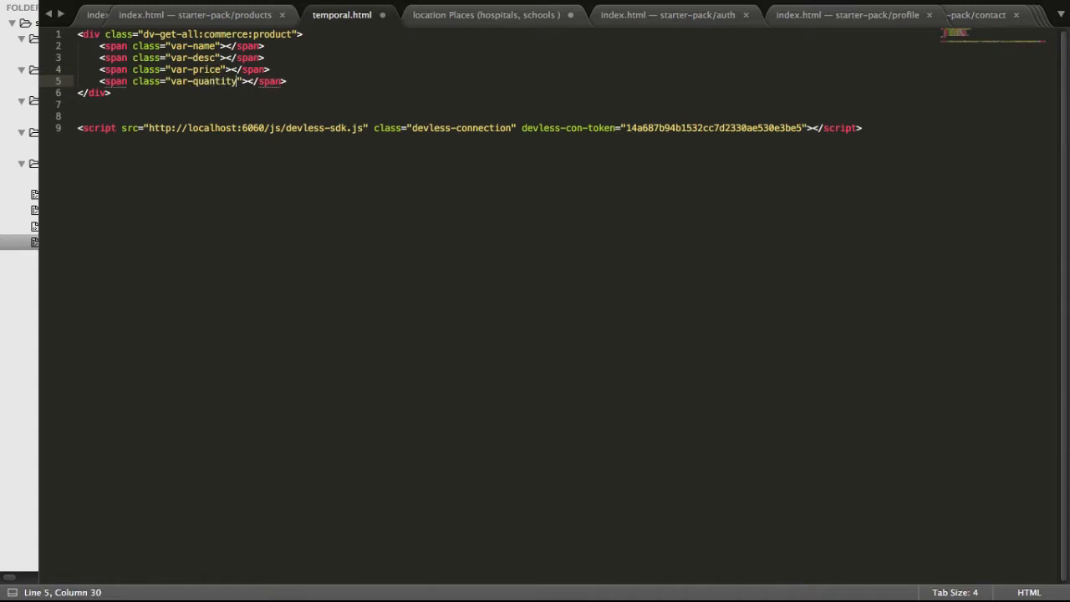
{"action": "key", "text": "ctrl+s"}
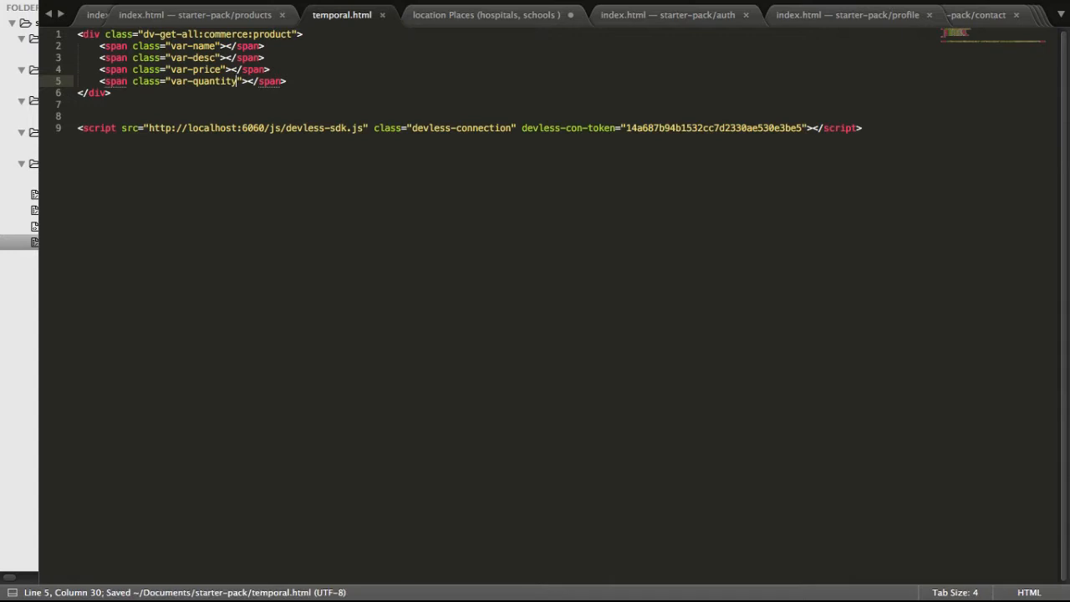
Open temporal.html in Chrome to view the rendered product records, and return to Sublime Text.
{"action": "right_click", "coordinate": [276, 163]}
{"action": "left_click", "coordinate": [332, 366]}
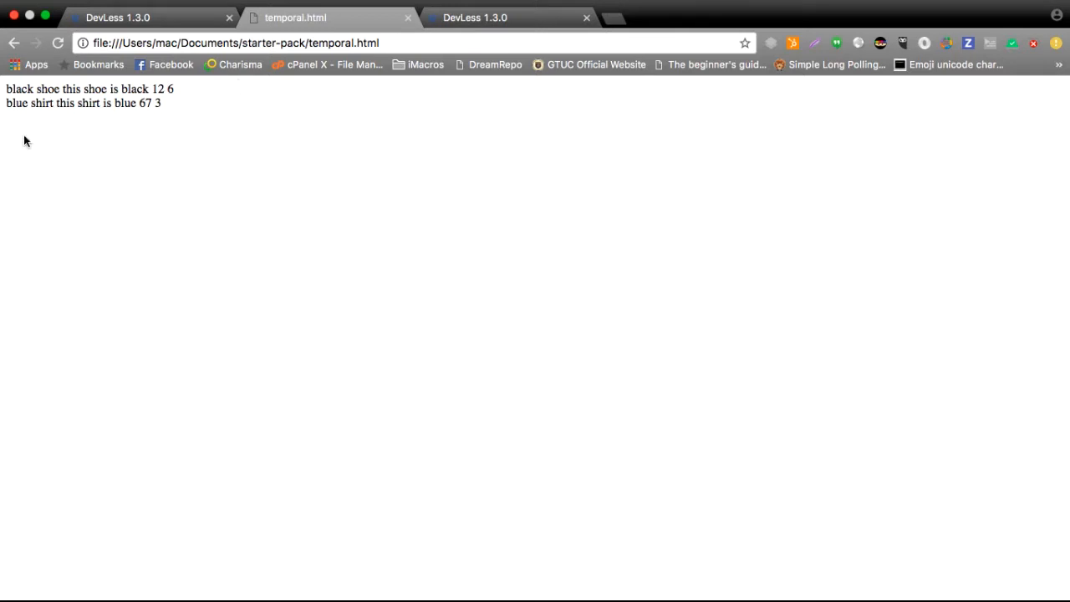
{"action": "left_click", "coordinate": [188, 17]}
{"action": "left_click", "coordinate": [339, 20]}
{"action": "key", "text": "super+Tab"}
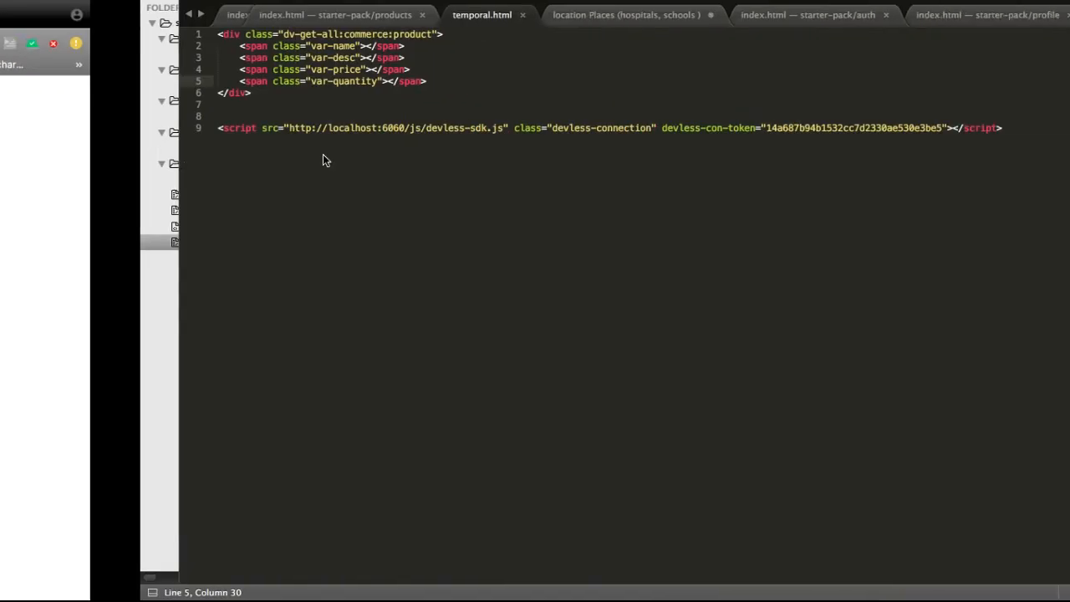
Duplicate the quantity span and change the copy's class to var-category-name.
{"action": "left_click", "coordinate": [343, 85]}
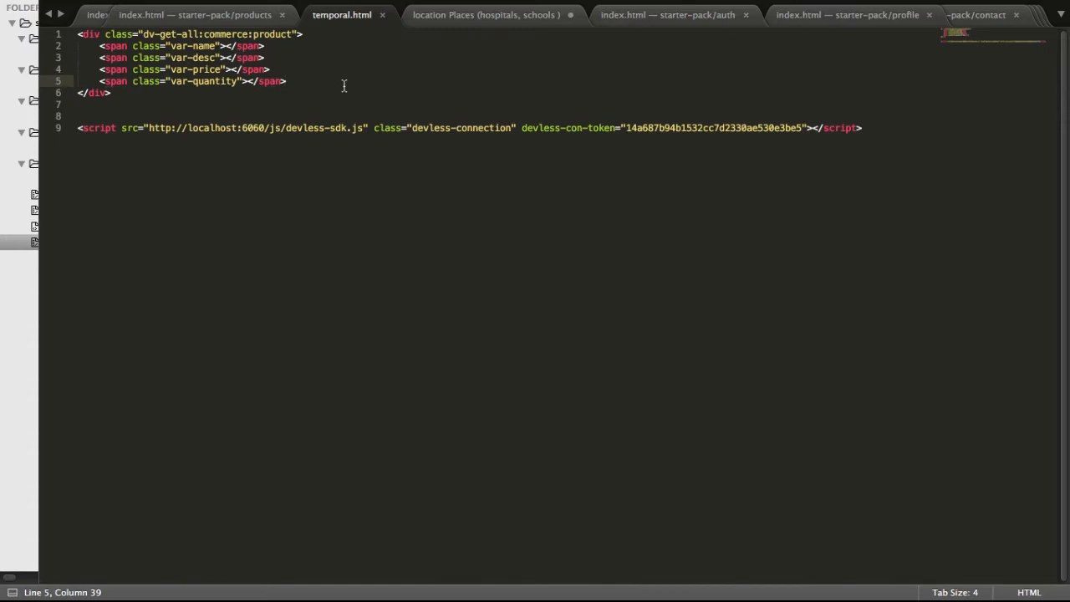
{"action": "key", "text": "super+shift+d"}
{"action": "key", "text": "Left"}
{"action": "key", "text": "Left"}
{"action": "key", "text": "Left"}
{"action": "key", "text": "Left"}
{"action": "key", "text": "Left"}
{"action": "key", "text": "Left"}
{"action": "key", "text": "Left"}
{"action": "key", "text": "Left"}
{"action": "key", "text": "Left"}
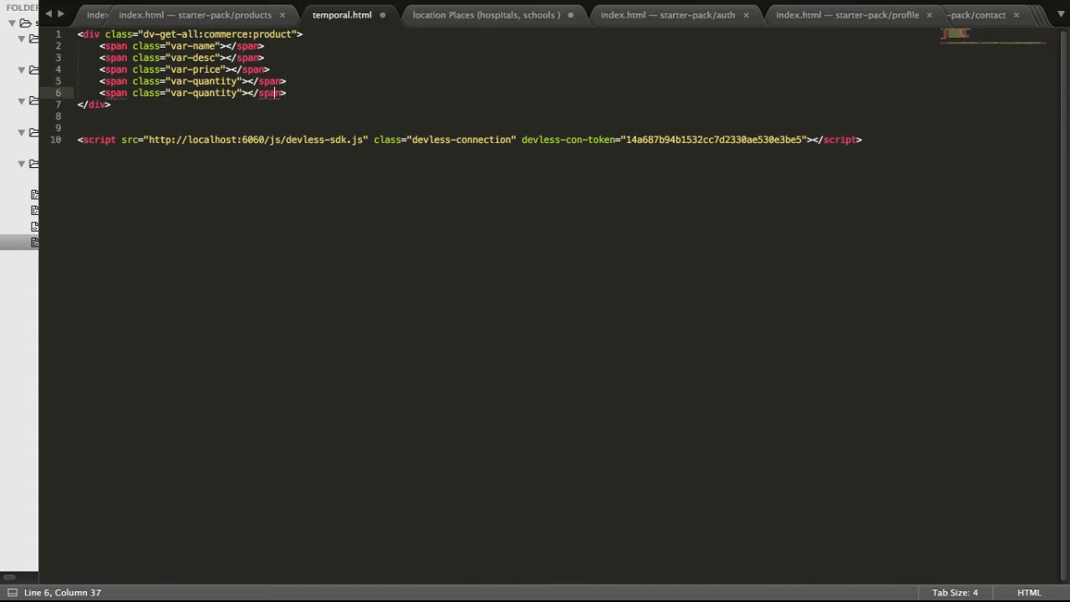
{"action": "key", "text": "BackSpace"}
{"action": "key", "text": "BackSpace"}
{"action": "key", "text": "BackSpace"}
{"action": "key", "text": "BackSpace"}
{"action": "key", "text": "BackSpace"}
{"action": "key", "text": "BackSpace"}
{"action": "key", "text": "BackSpace"}
{"action": "key", "text": "BackSpace"}
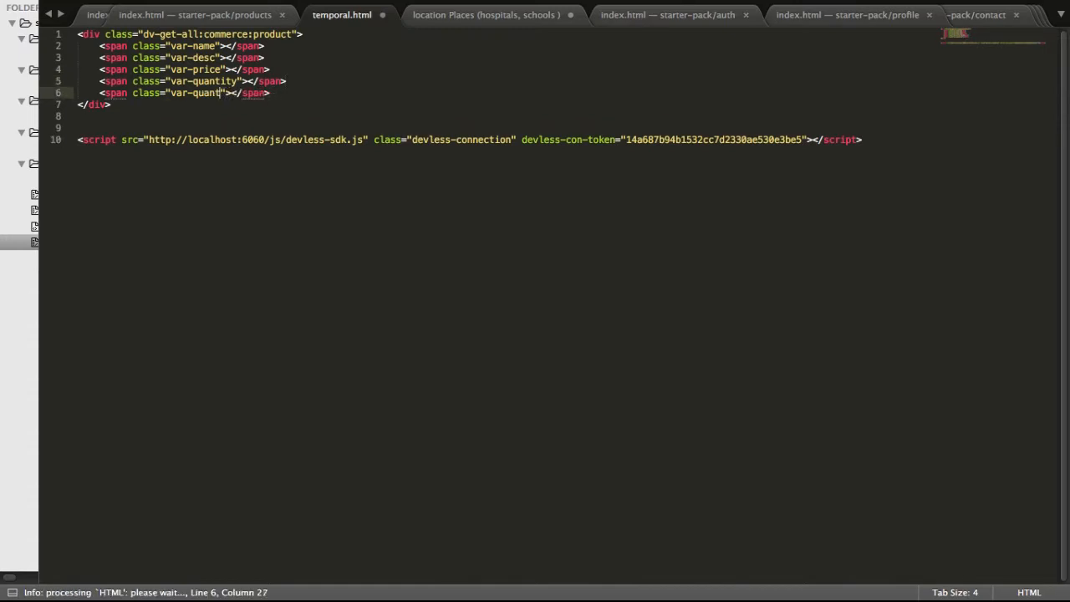
{"action": "type", "text": "cas"}
{"action": "key", "text": "BackSpace"}
{"action": "type", "text": "tegory-"}
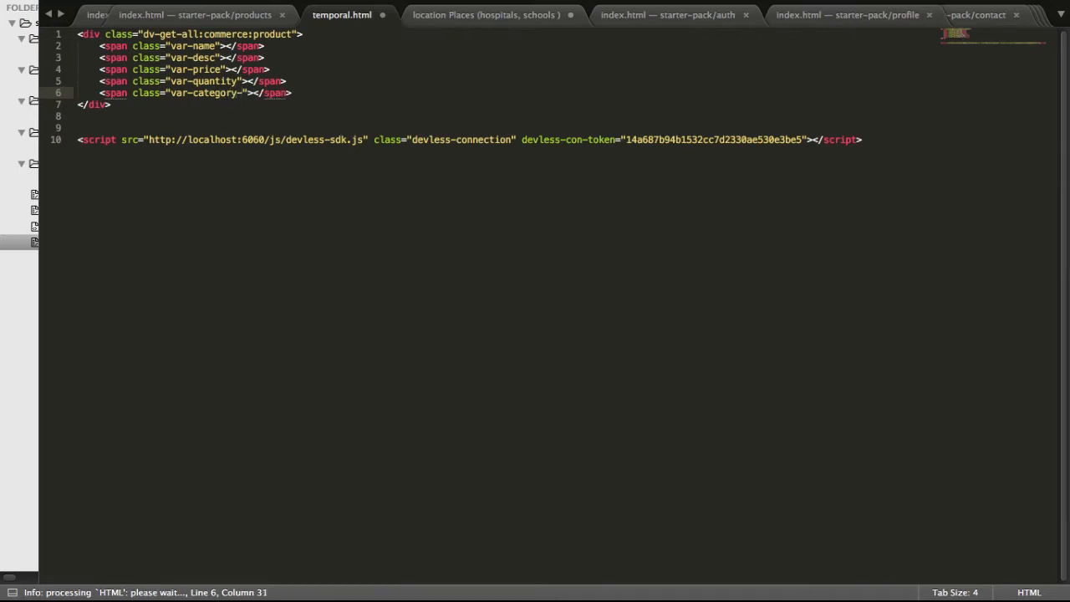
{"action": "type", "text": "name"}
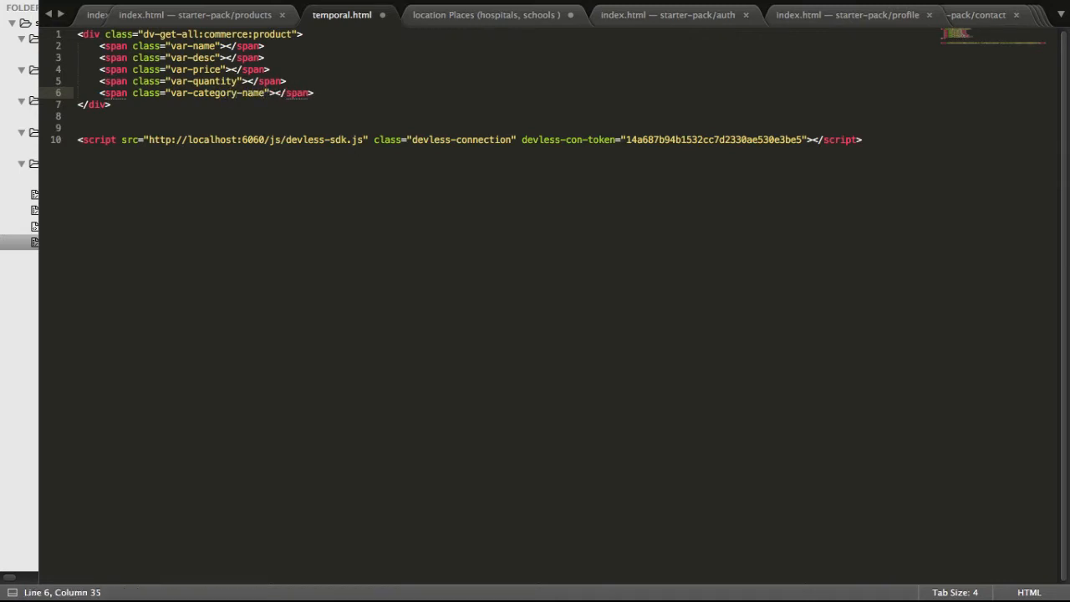
Save temporal.html, dismissing the license purchase prompt, and reload the page in Chrome.
{"action": "key", "text": "super+s"}
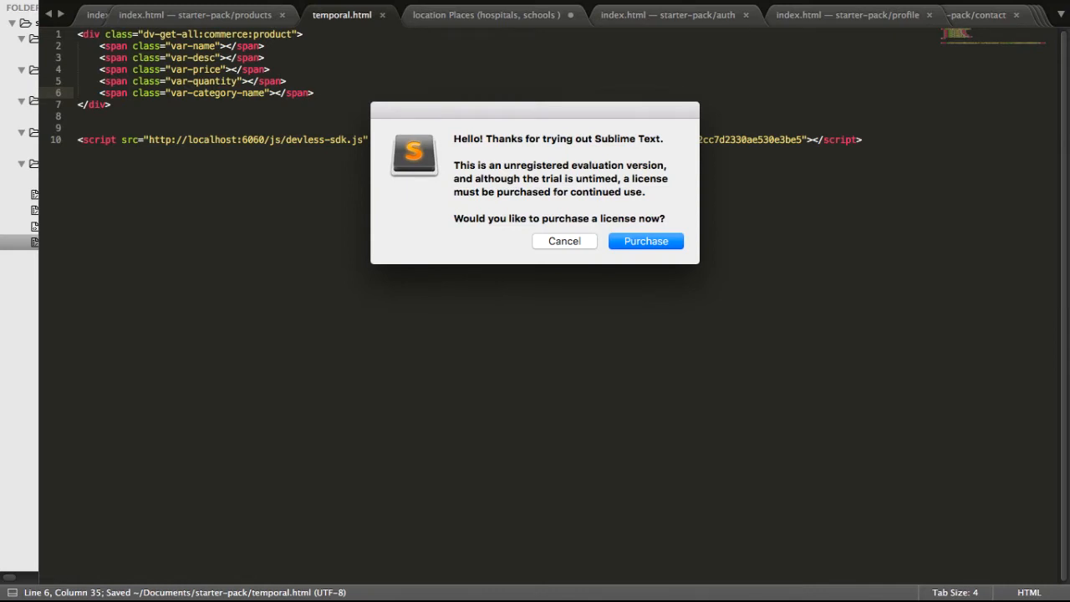
{"action": "left_click", "coordinate": [565, 241]}
{"action": "key", "text": "super+s"}
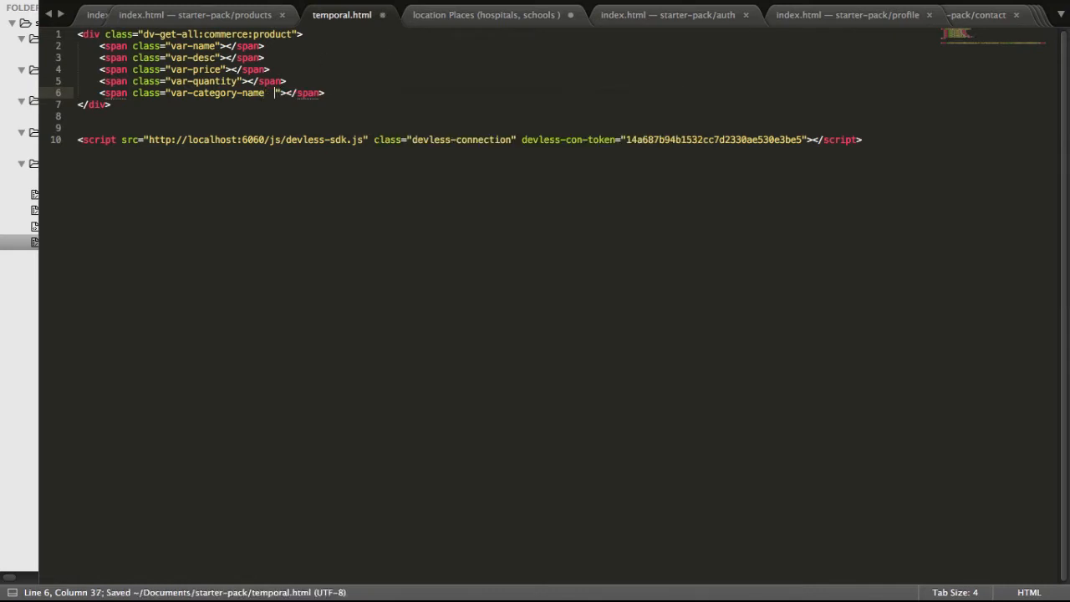
{"action": "key", "text": "super+Tab"}
{"action": "key", "text": "super+r"}
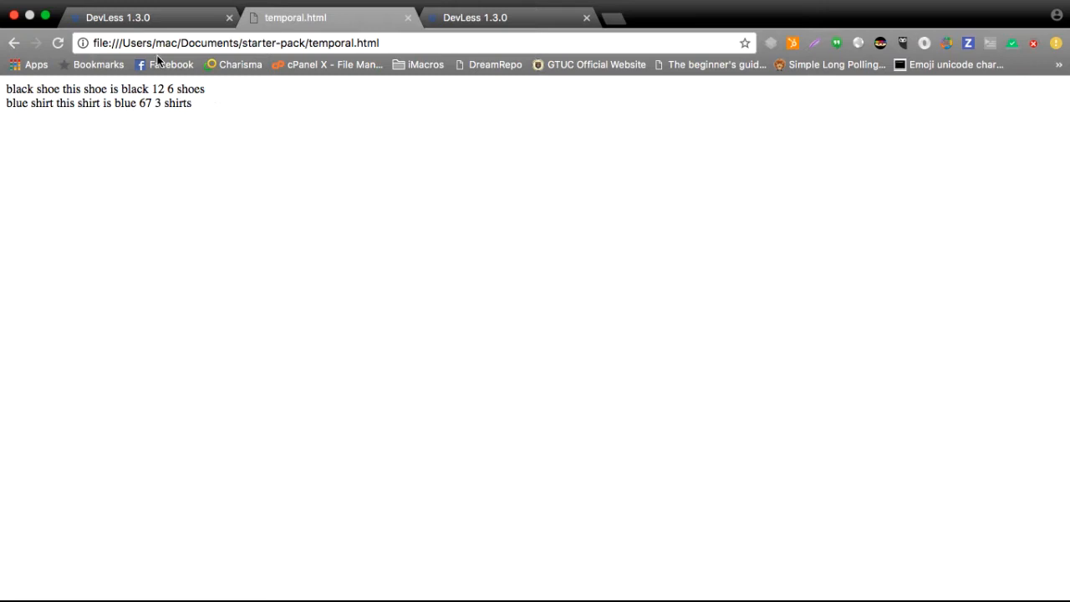
Return to the DevLess dashboard and display the commerce service's category table in Data Tables.
{"action": "left_click", "coordinate": [159, 20]}
{"action": "left_click", "coordinate": [74, 259]}
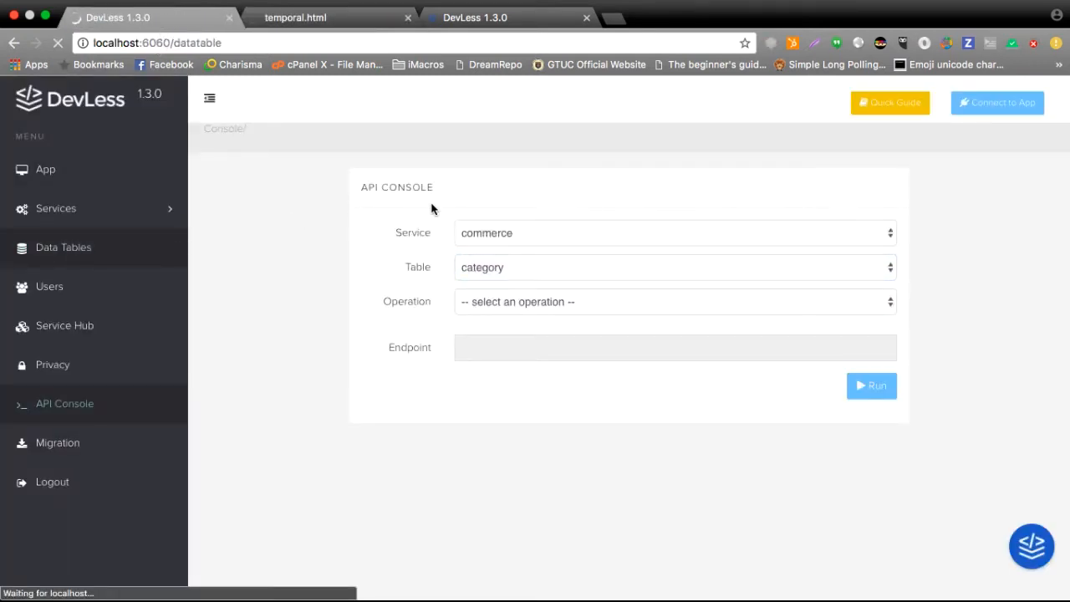
{"action": "left_click", "coordinate": [434, 215]}
{"action": "left_click", "coordinate": [432, 236]}
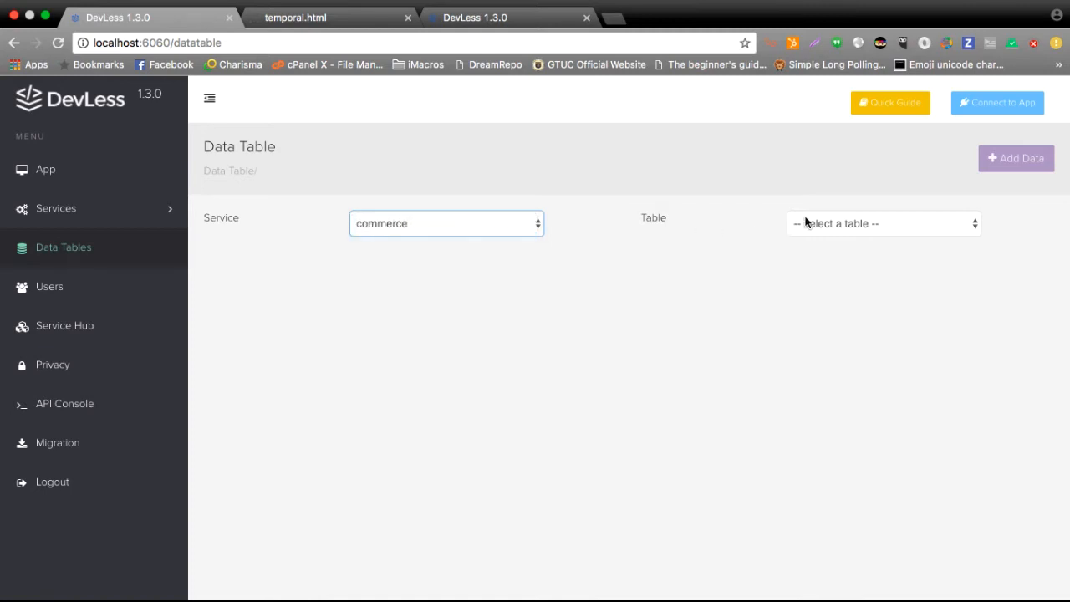
{"action": "left_click", "coordinate": [805, 223]}
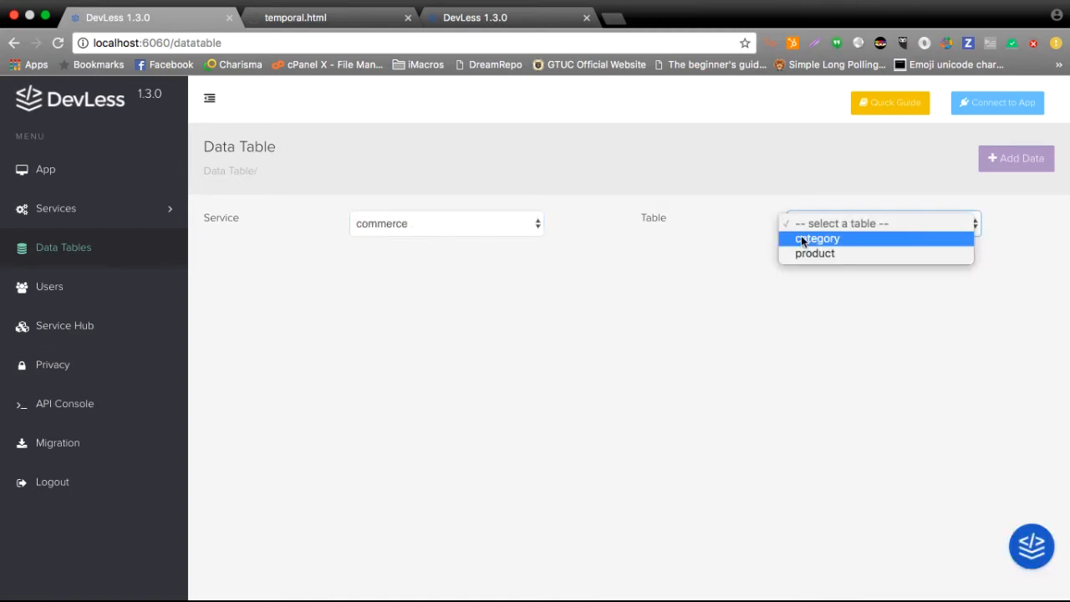
{"action": "left_click", "coordinate": [802, 238]}
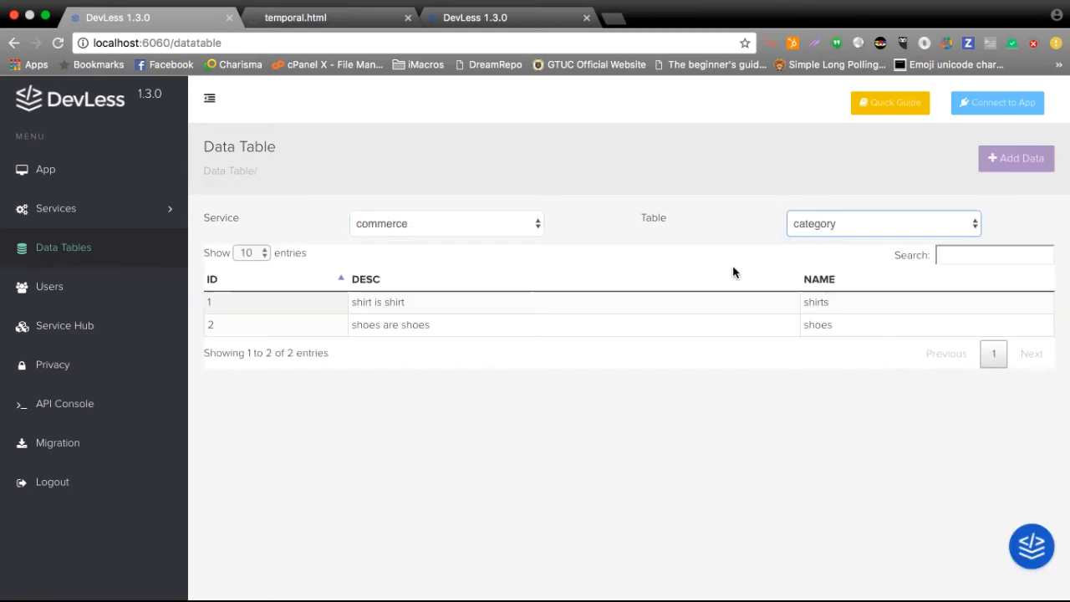
Rename the shirts category record as "quality shirt" and update it.
{"action": "left_click", "coordinate": [878, 303]}
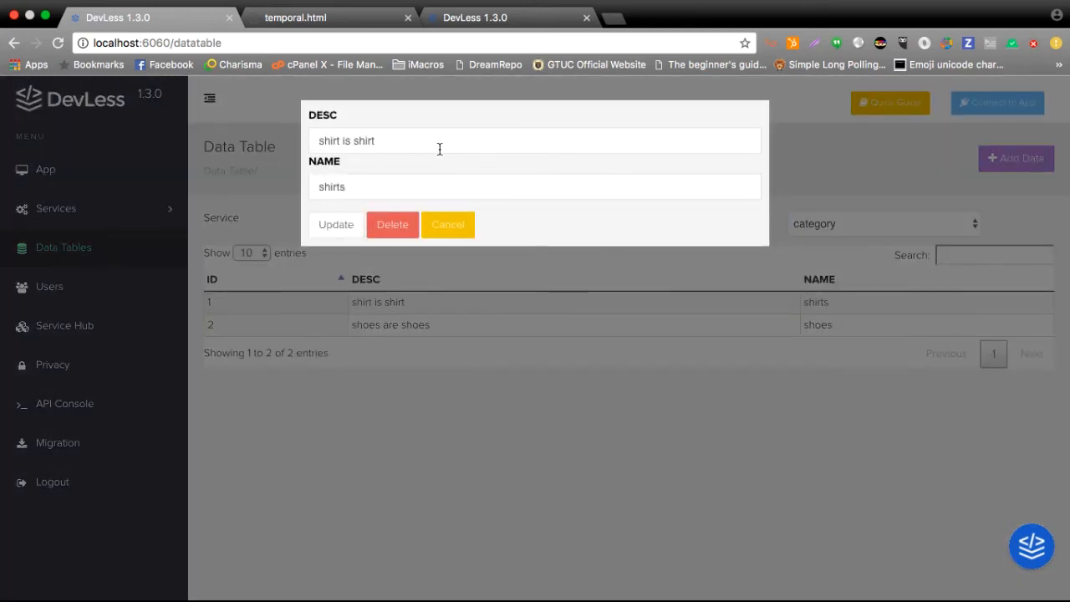
{"action": "left_click", "coordinate": [420, 185]}
{"action": "key", "text": "BackSpace"}
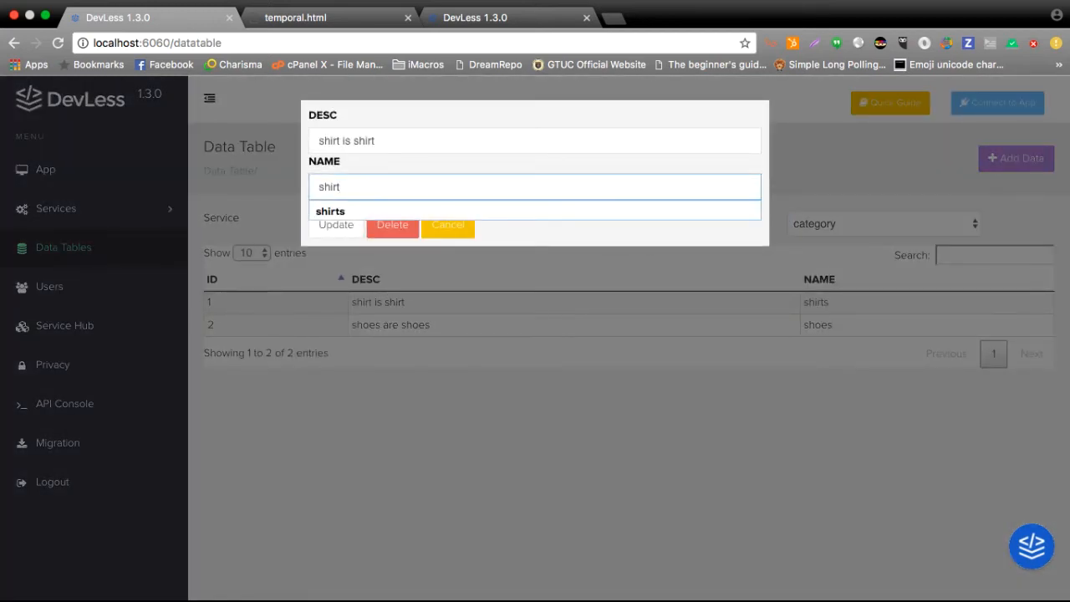
{"action": "key", "text": "BackSpace"}
{"action": "key", "text": "BackSpace"}
{"action": "key", "text": "BackSpace"}
{"action": "type", "text": "quality shi"}
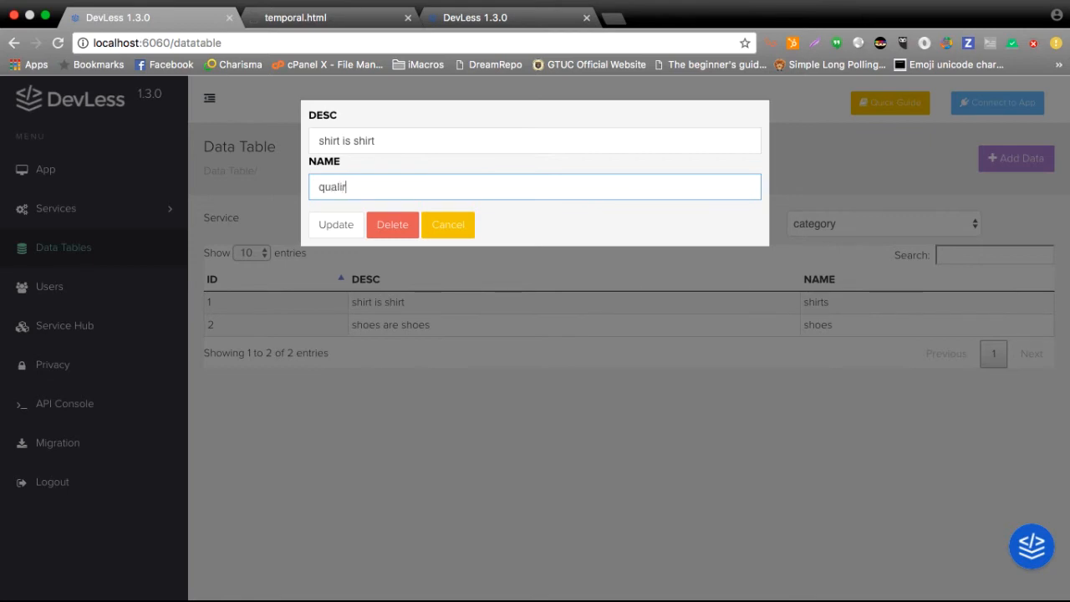
{"action": "type", "text": "rt"}
{"action": "left_click", "coordinate": [326, 227]}
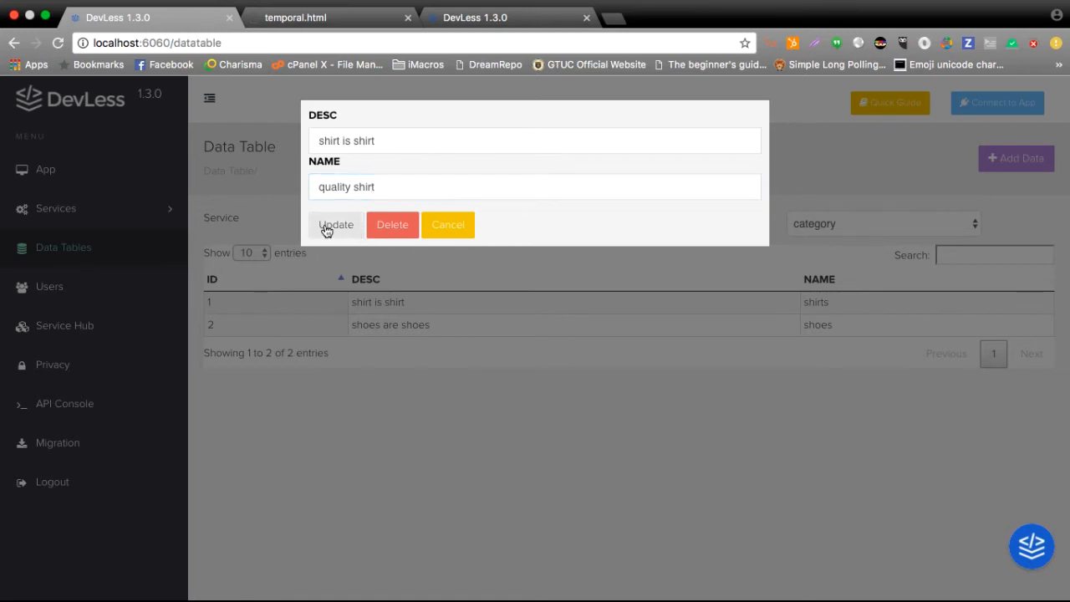
Reload temporal.html in Chrome to check the shirt product's category name, and return to Sublime Text.
{"action": "left_click", "coordinate": [366, 18]}
{"action": "key", "text": "super+r"}
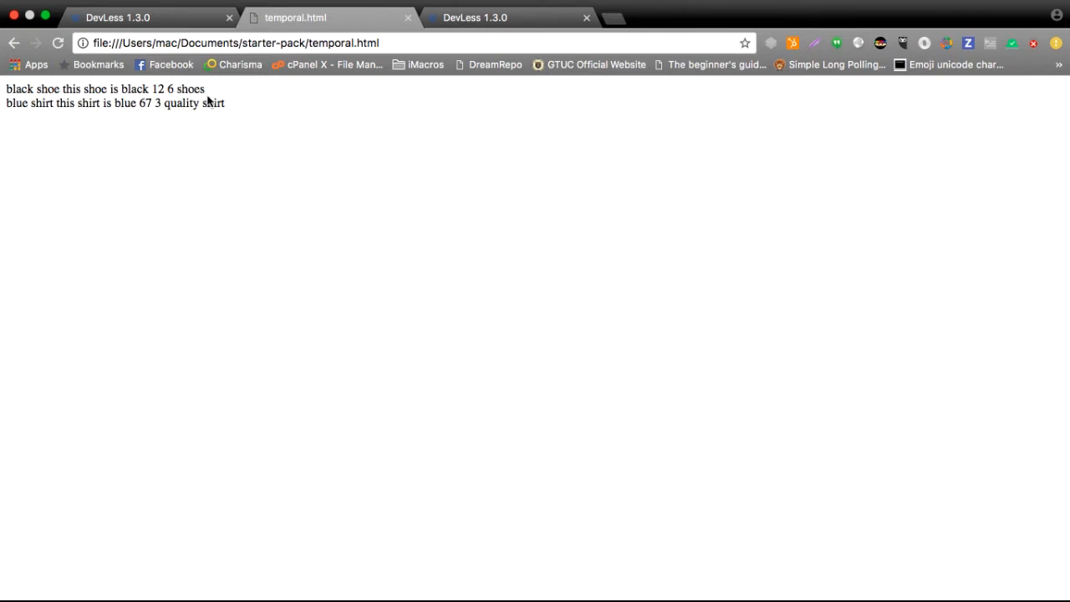
{"action": "key", "text": "super+Tab"}
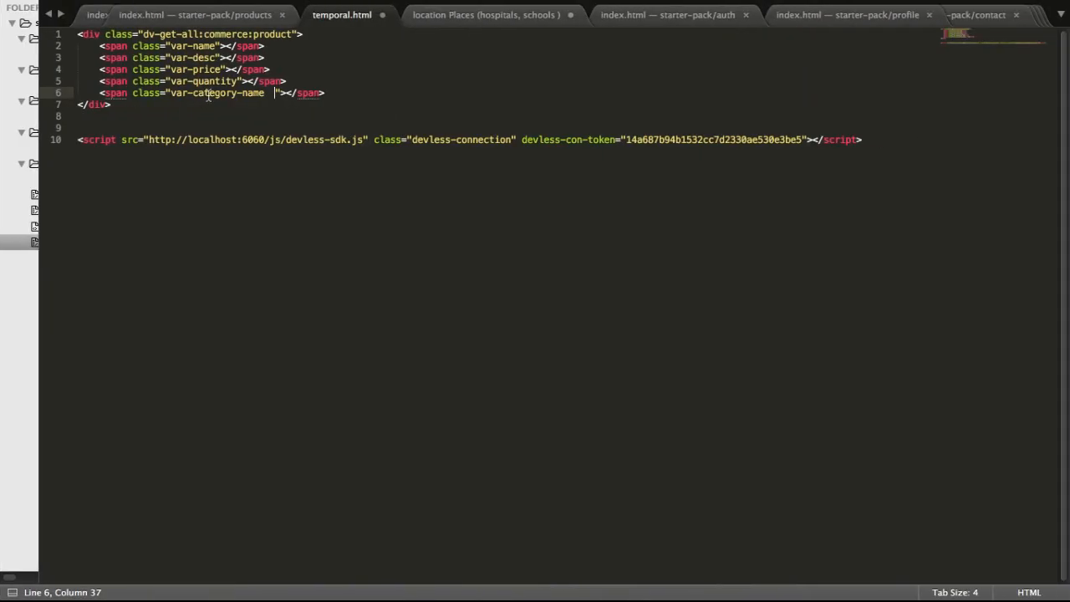
Remove the trailing spaces from the var-category-name class and duplicate that span below it.
{"action": "key", "text": "BackSpace"}
{"action": "key", "text": "BackSpace"}
{"action": "key", "text": "Right"}
{"action": "key", "text": "Right"}
{"action": "key", "text": "Right"}
{"action": "key", "text": "Right"}
{"action": "key", "text": "Right"}
{"action": "key", "text": "Right"}
{"action": "key", "text": "super+shift+d"}
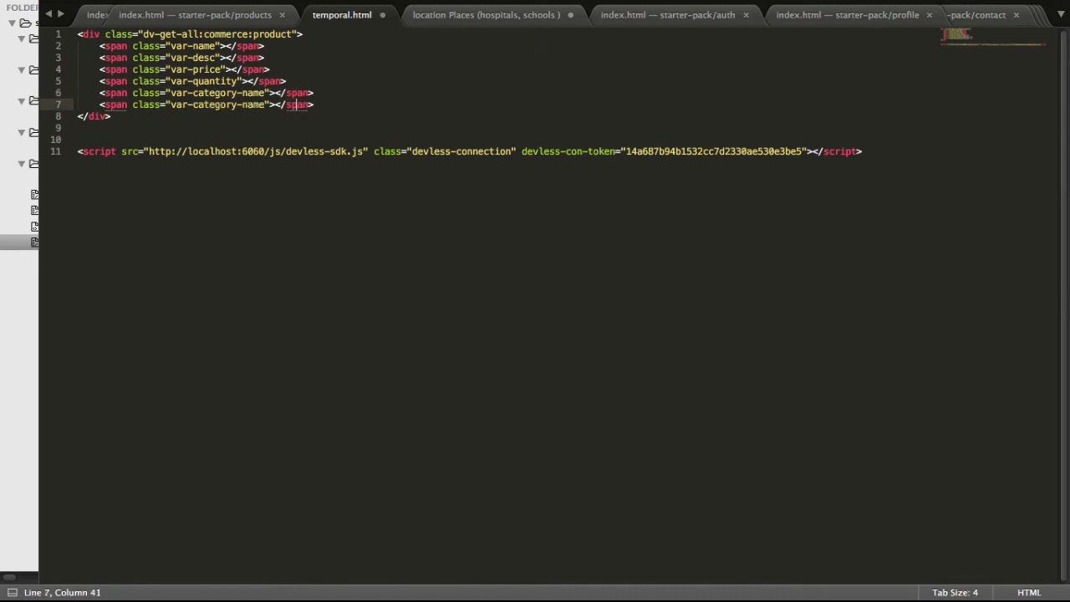
Replace category with _devless_users in the duplicated span's class.
{"action": "key", "text": "Left"}
{"action": "key", "text": "Left"}
{"action": "key", "text": "Left"}
{"action": "key", "text": "Left"}
{"action": "key", "text": "Left"}
{"action": "key", "text": "Left"}
{"action": "key", "text": "BackSpace"}
{"action": "key", "text": "BackSpace"}
{"action": "key", "text": "BackSpace"}
{"action": "key", "text": "BackSpace"}
{"action": "key", "text": "BackSpace"}
{"action": "key", "text": "BackSpace"}
{"action": "key", "text": "BackSpace"}
{"action": "key", "text": "BackSpace"}
{"action": "type", "text": "_devless"}
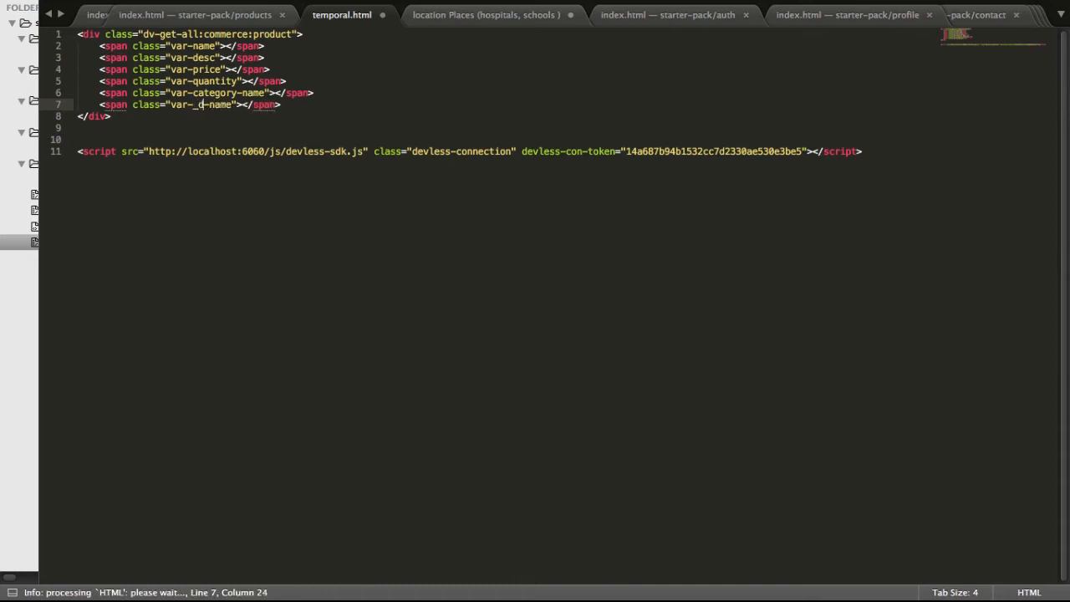
{"action": "type", "text": "-"}
{"action": "type", "text": "users-"}
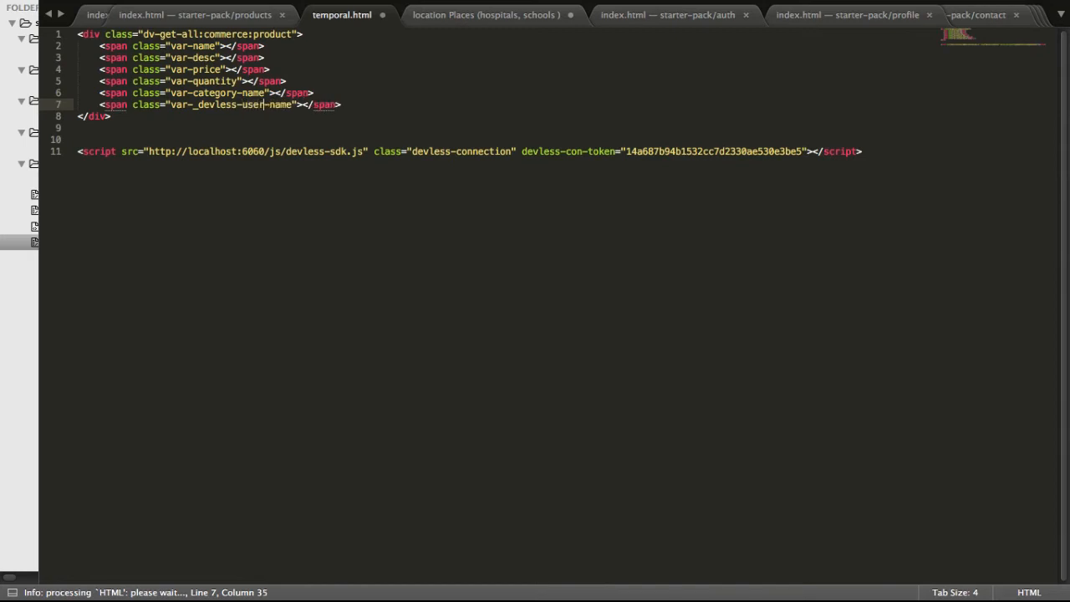
{"action": "left_click", "coordinate": [240, 105]}
{"action": "key", "text": "BackSpace"}
{"action": "type", "text": "\\"}
{"action": "type", "text": "_"}
{"action": "key", "text": "BackSpace"}
Replace name with email so the span's class reads var-_devless_users-email, and save temporal.html.
{"action": "key", "text": "Right"}
{"action": "key", "text": "Right"}
{"action": "key", "text": "Right"}
{"action": "key", "text": "Right"}
{"action": "key", "text": "Right"}
{"action": "key", "text": "Right"}
{"action": "key", "text": "Right"}
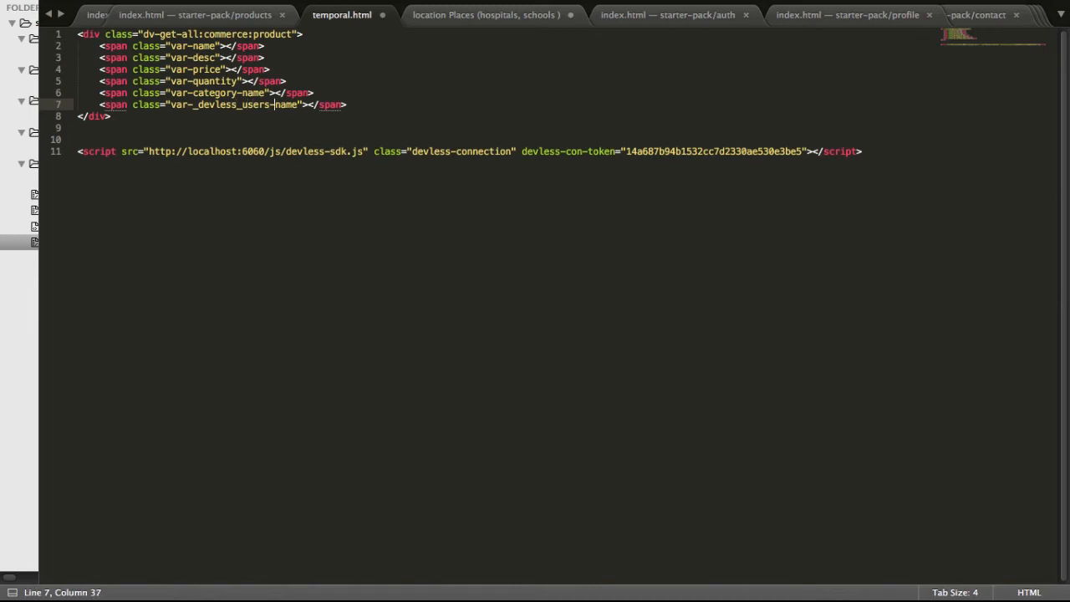
{"action": "key", "text": "shift+Right"}
{"action": "key", "text": "shift+Right"}
{"action": "key", "text": "shift+Right"}
{"action": "key", "text": "shift+Right"}
{"action": "key", "text": "shift+Right"}
{"action": "key", "text": "shift+Right"}
{"action": "key", "text": "shift+Right"}
{"action": "key", "text": "shift+Right"}
{"action": "key", "text": "shift+Right"}
{"action": "key", "text": "shift+Right"}
{"action": "key", "text": "shift+Right"}
{"action": "key", "text": "shift+Left"}
{"action": "key", "text": "shift+Left"}
{"action": "key", "text": "shift+Left"}
{"action": "key", "text": "shift+Left"}
{"action": "key", "text": "shift+Left"}
{"action": "key", "text": "shift+Left"}
{"action": "key", "text": "shift+Left"}
{"action": "type", "text": "email"}
{"action": "key", "text": "super+s"}
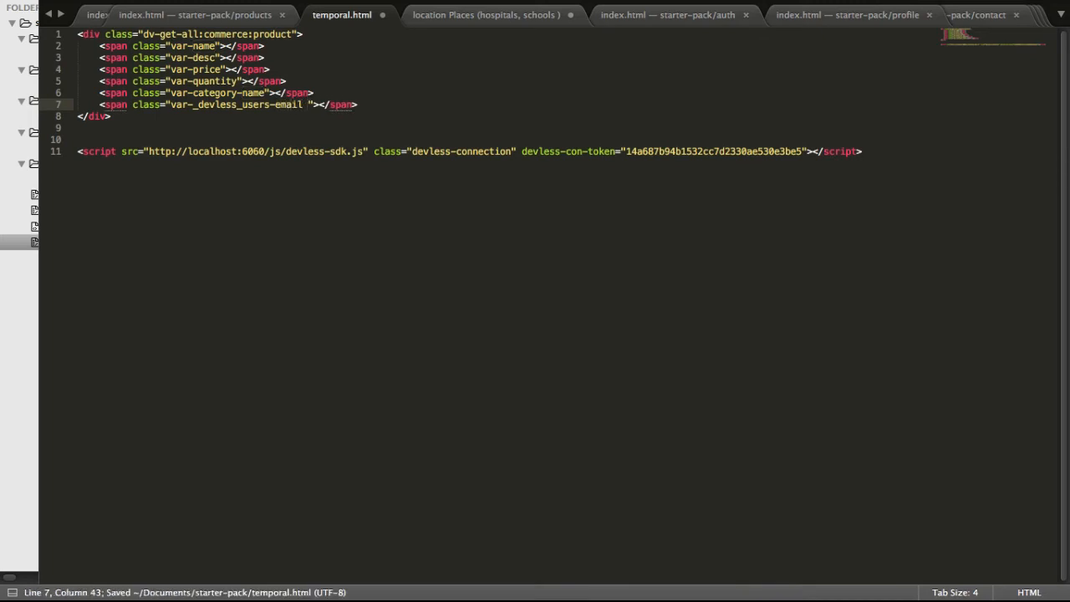
Reload temporal.html in Chrome to view the related user e-mails beside the products, and return to the DevLess data table.
{"action": "key", "text": "ctrl+Left"}
{"action": "key", "text": "super+r"}
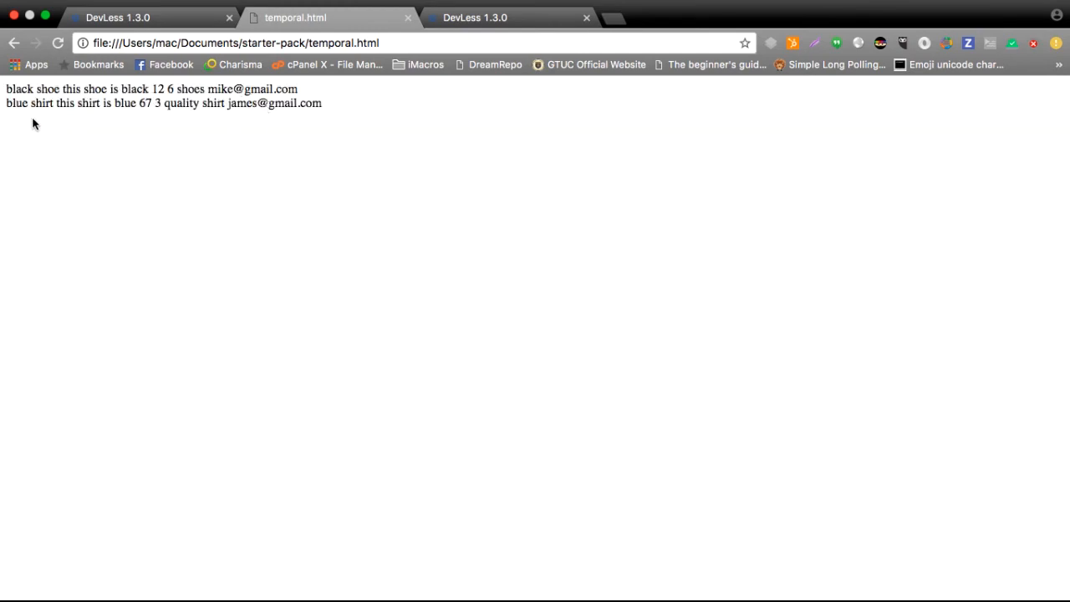
{"action": "scroll", "coordinate": [105, 125], "scroll_direction": "right", "scroll_amount": 2}
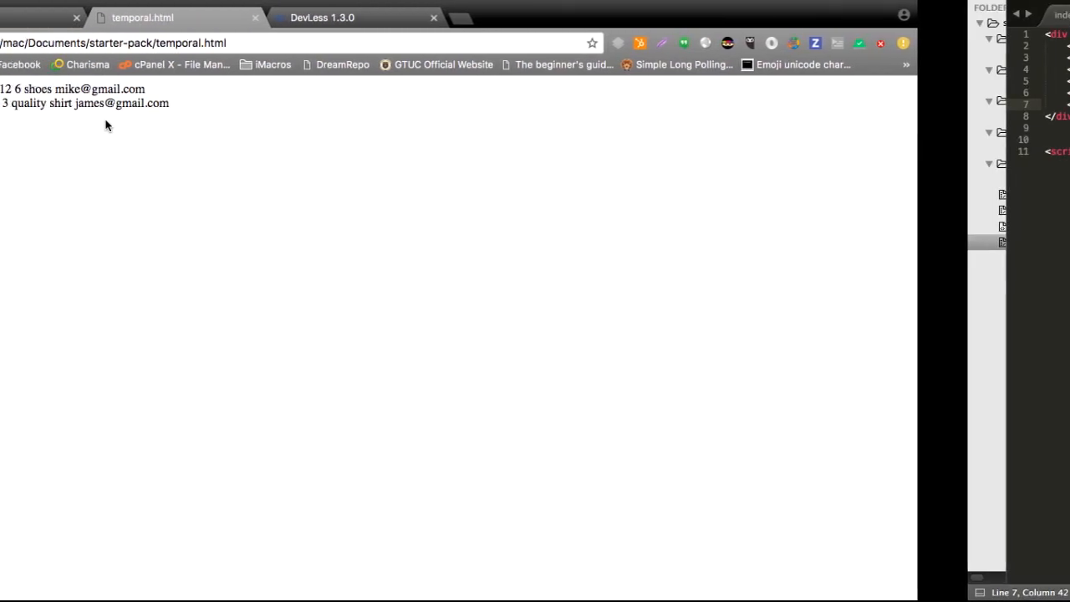
{"action": "left_click", "coordinate": [138, 18]}
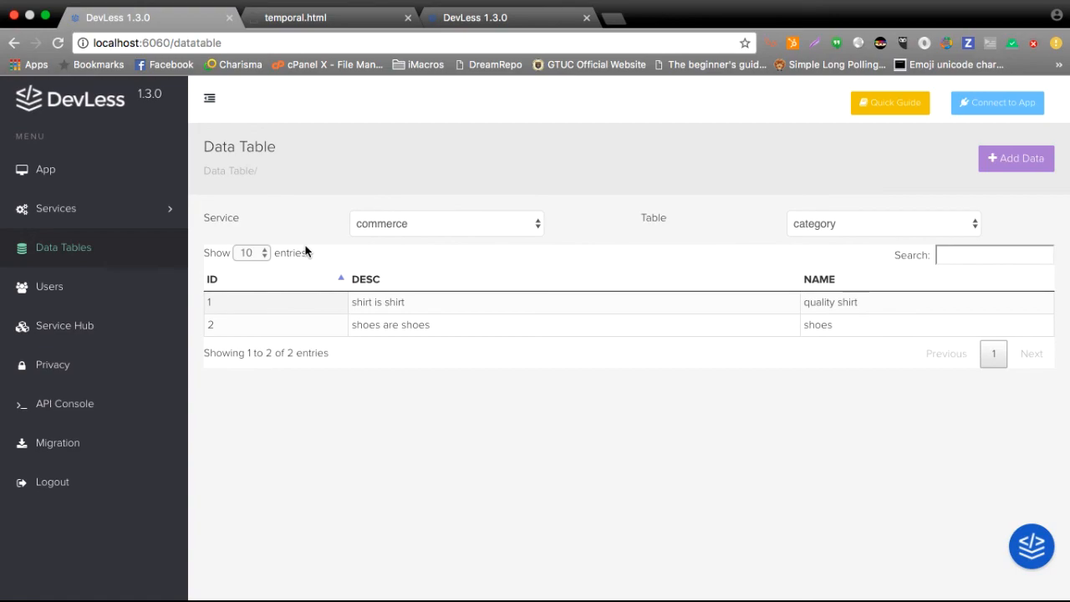
Write the team's contact e-mail address below the closing div in temporal.html in Sublime Text, and return to Chrome.
{"action": "key", "text": "super+Tab"}
{"action": "key", "text": "Down"}
{"action": "key", "text": "Down"}
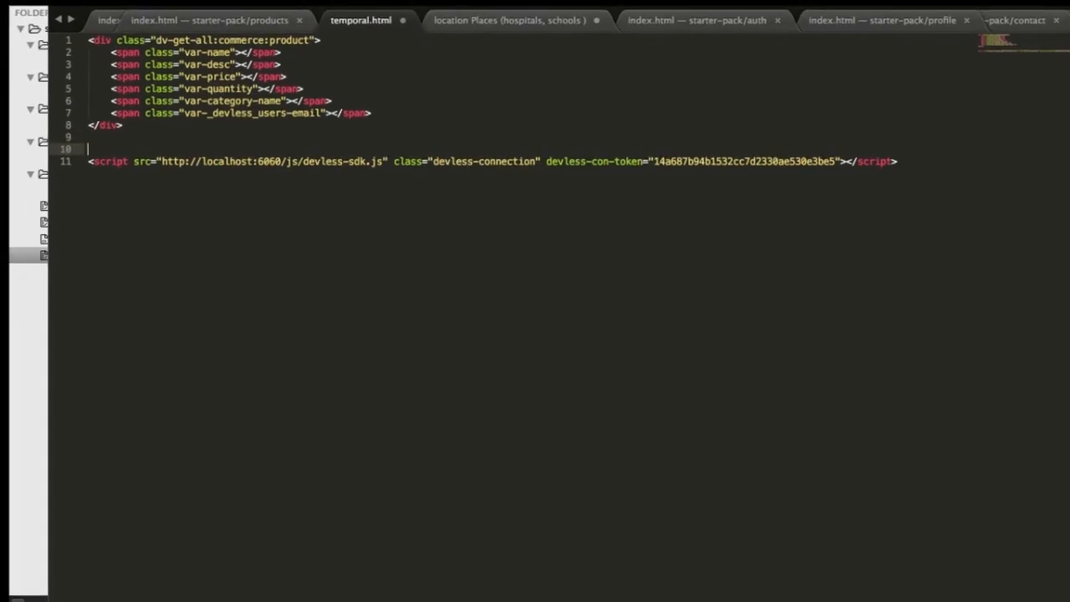
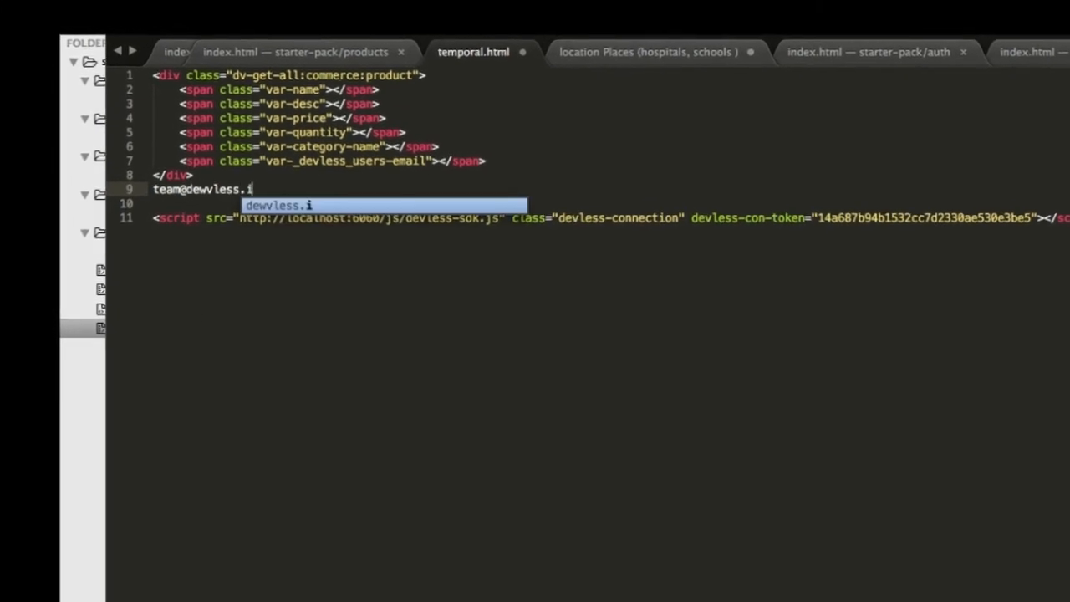
{"action": "key", "text": "Left"}
{"action": "key", "text": "Left"}
{"action": "key", "text": "Left"}
{"action": "key", "text": "Left"}
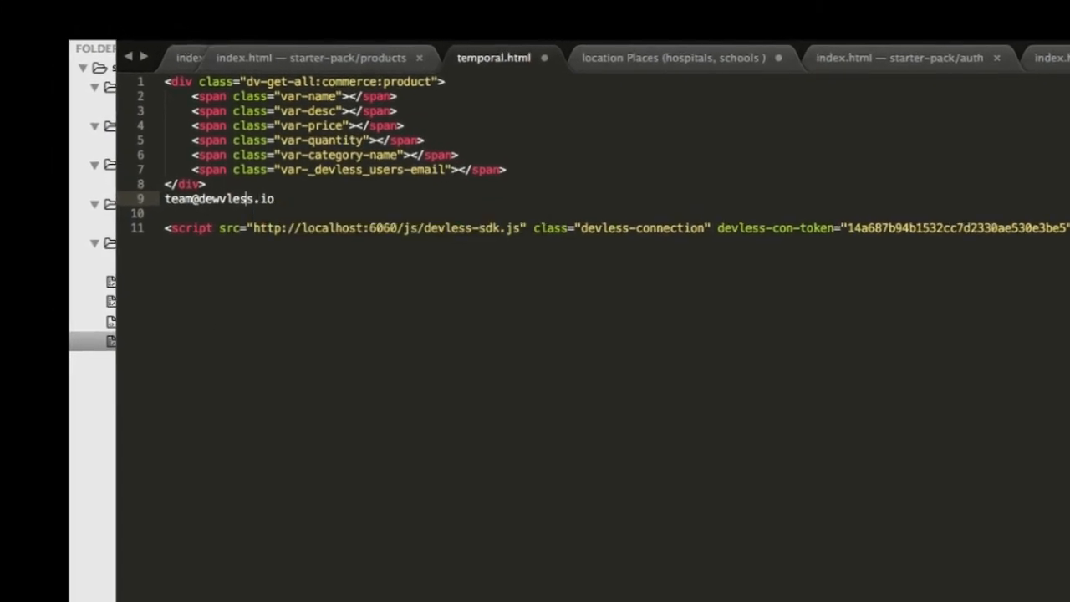
{"action": "key", "text": "BackSpace"}
{"action": "key", "text": "ctrl+Left"}
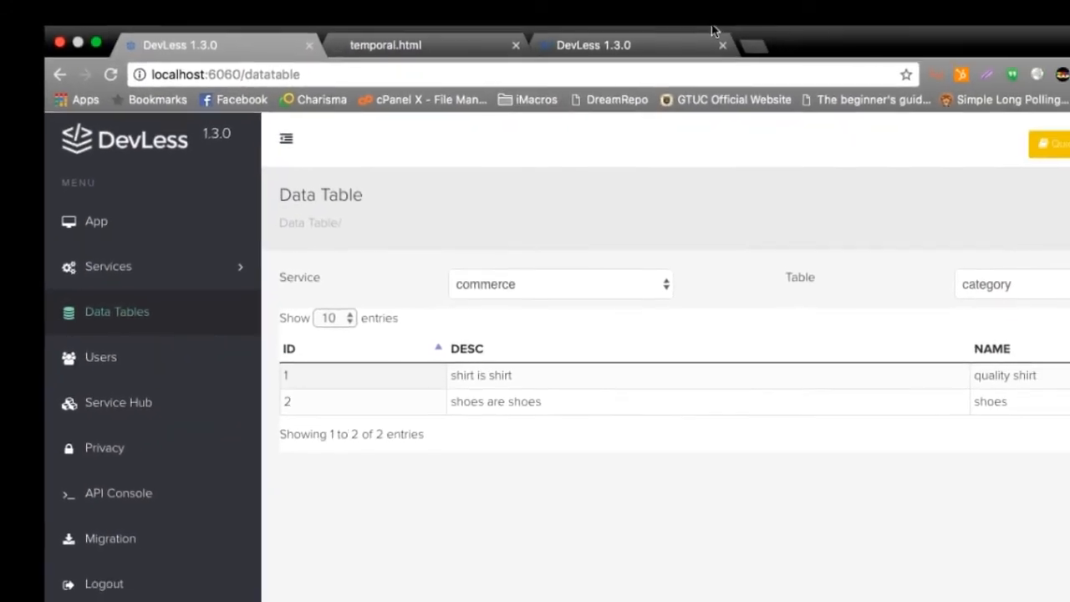